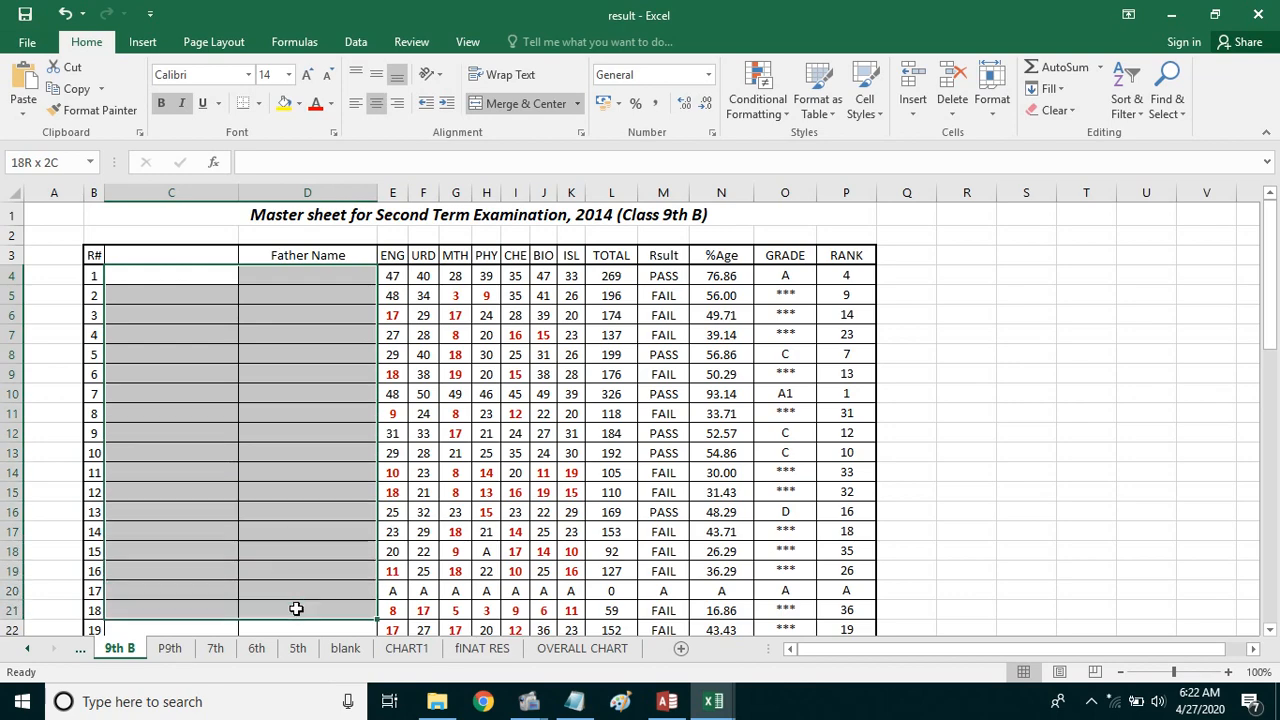
# Examine the subject marks, the result in M4 and the percentage formula in N4
pyautogui.click(289, 357)
pyautogui.click(397, 279)
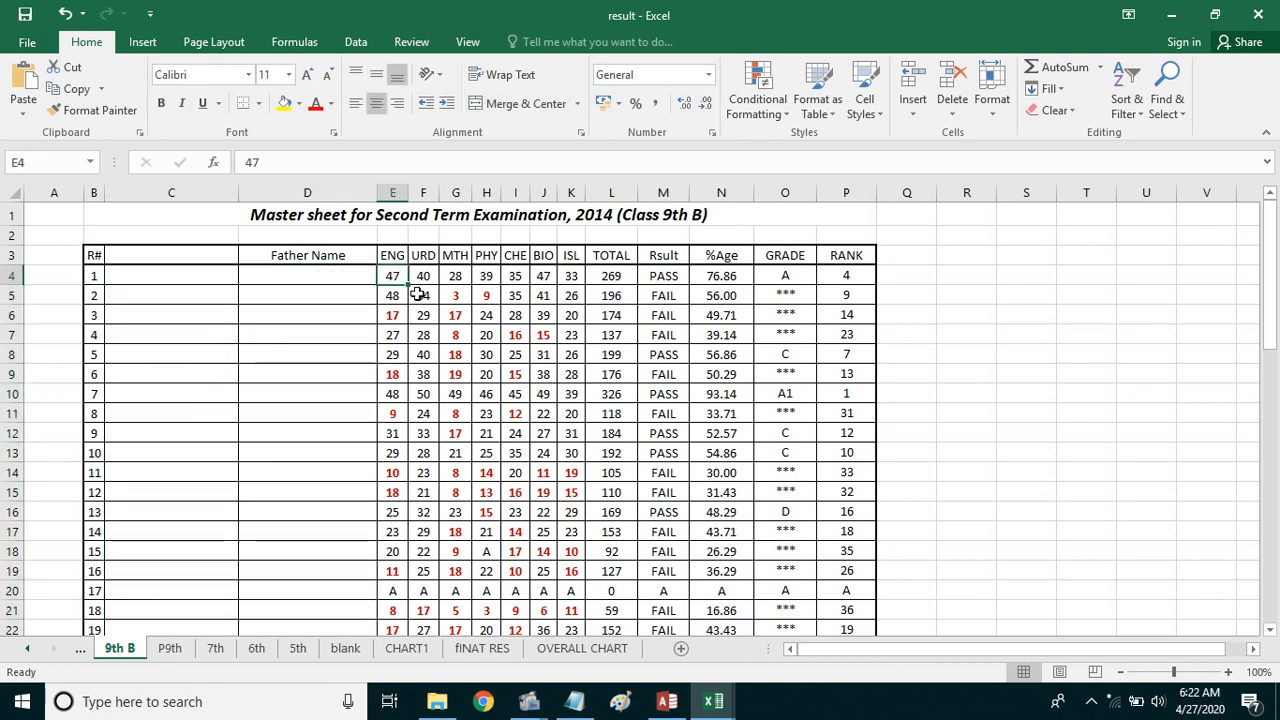
pyautogui.click(455, 295)
pyautogui.click(571, 433)
pyautogui.click(544, 476)
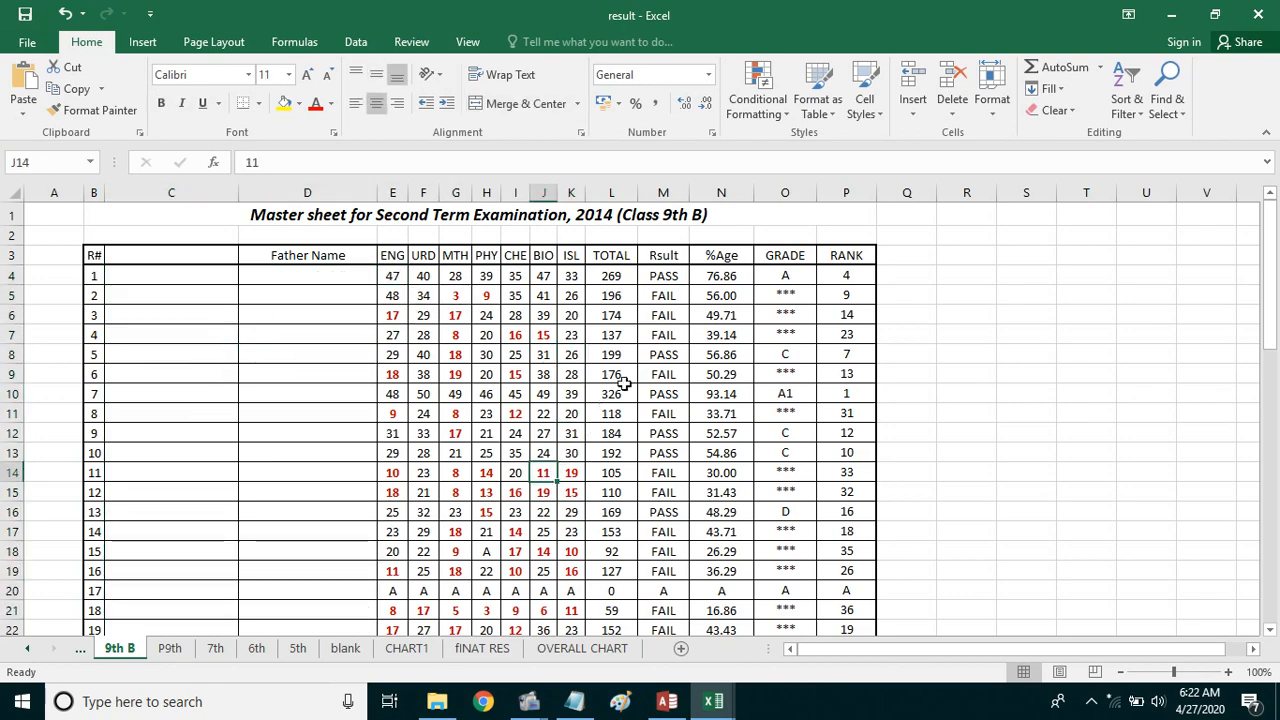
pyautogui.click(664, 277)
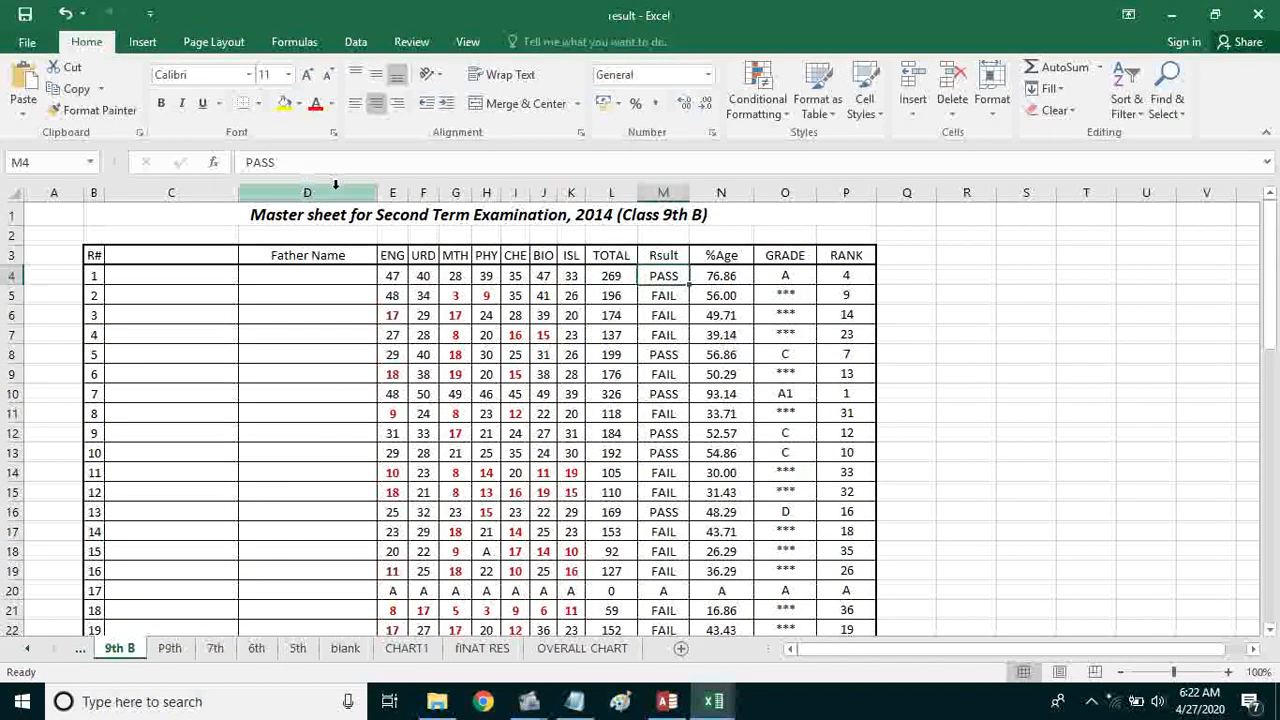
pyautogui.click(721, 276)
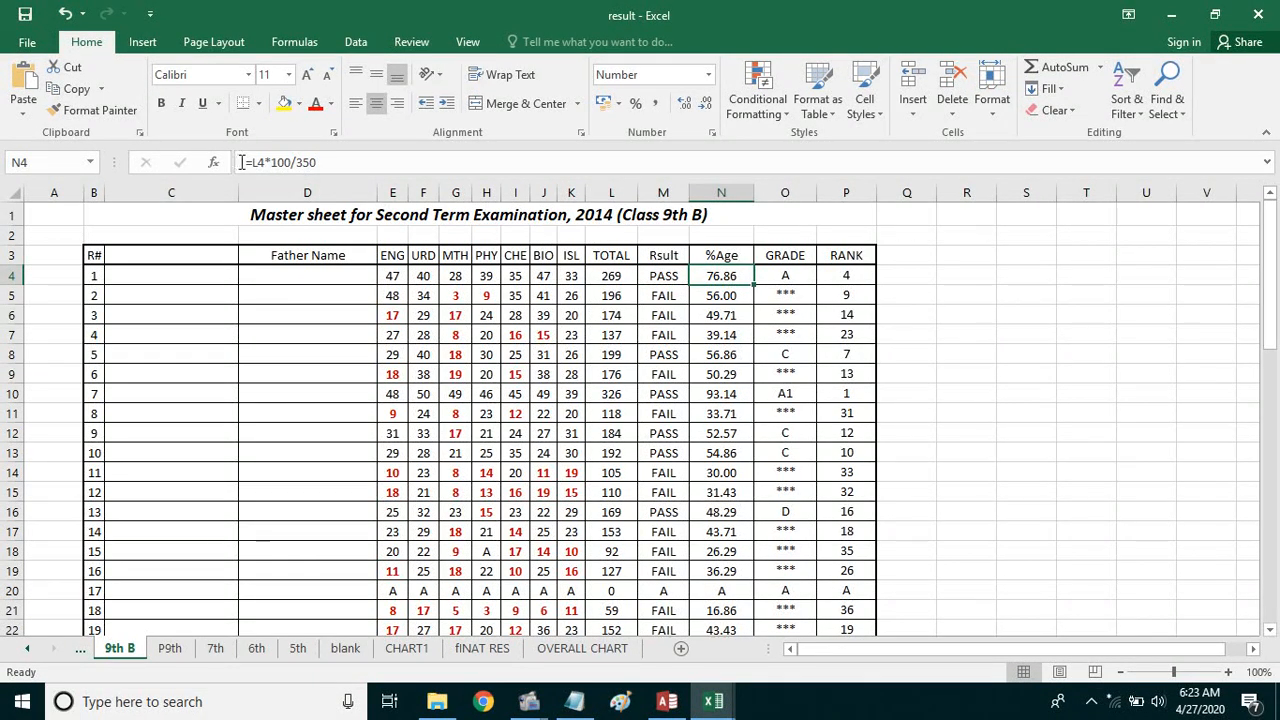
# Examine the nested IF grade formula in O4, condition by condition, without changing it
pyautogui.click(772, 278)
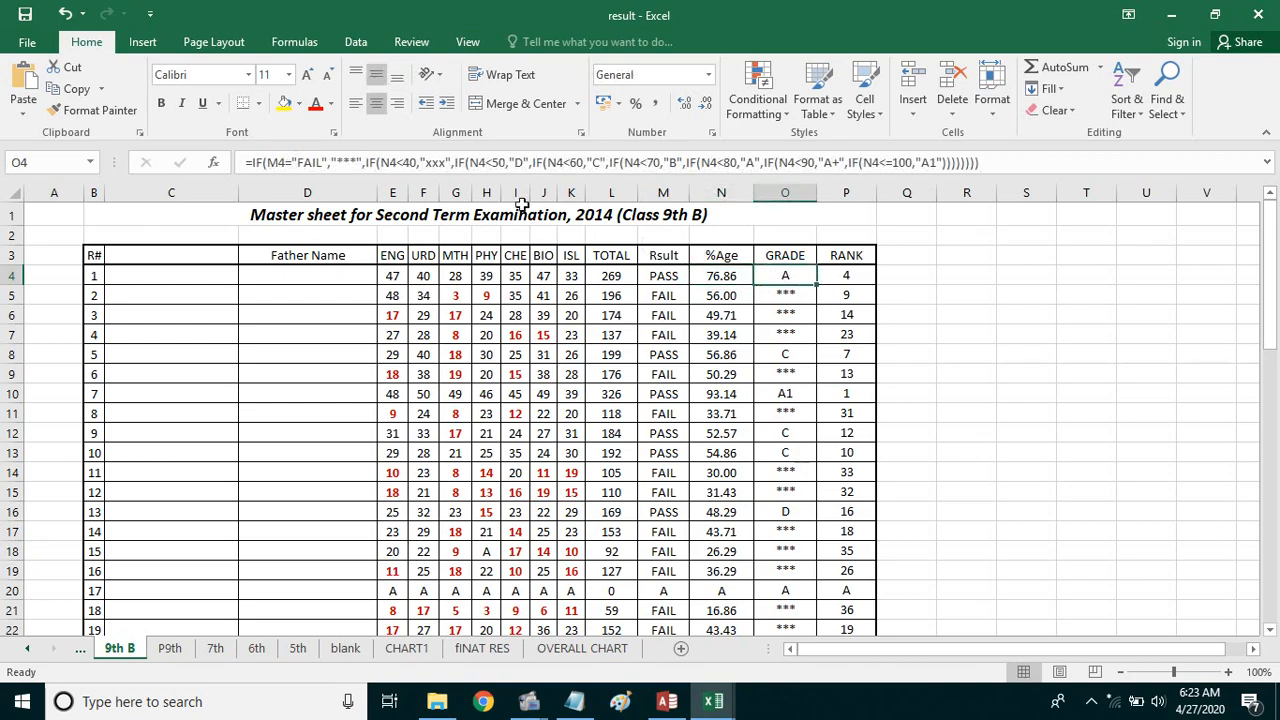
pyautogui.moveTo(241, 165); pyautogui.dragTo(990, 163)
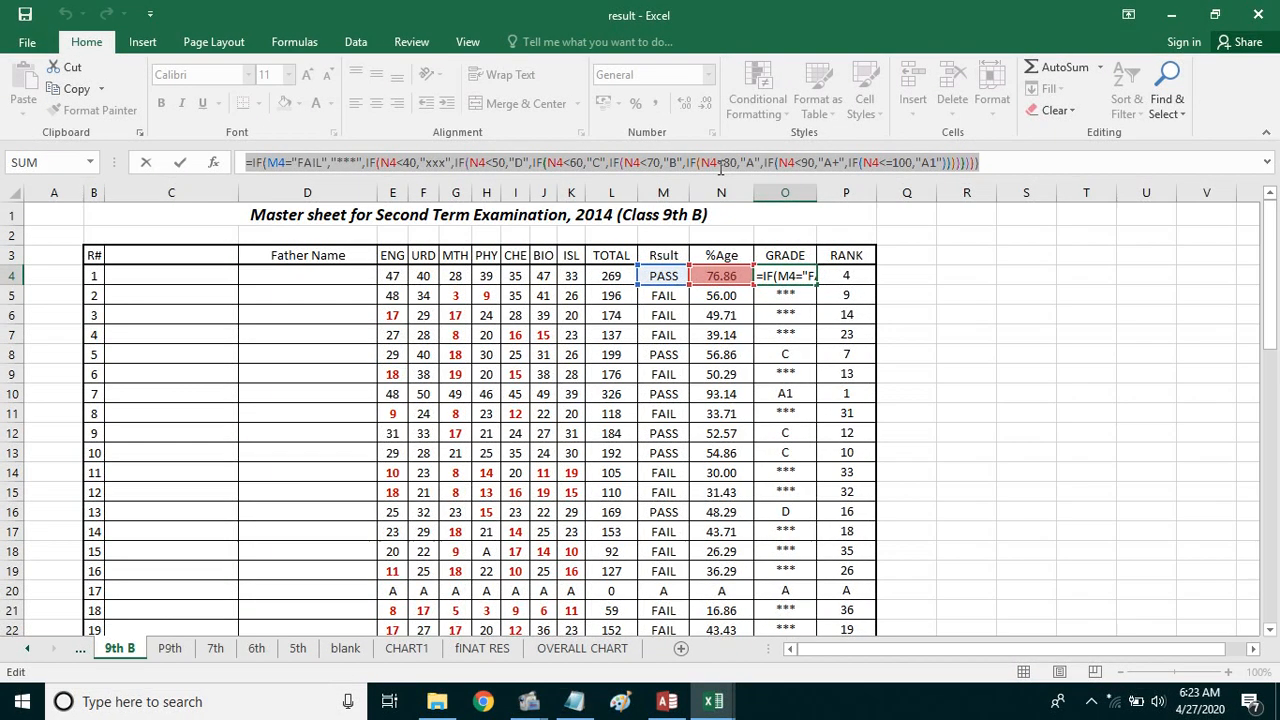
pyautogui.click(364, 164)
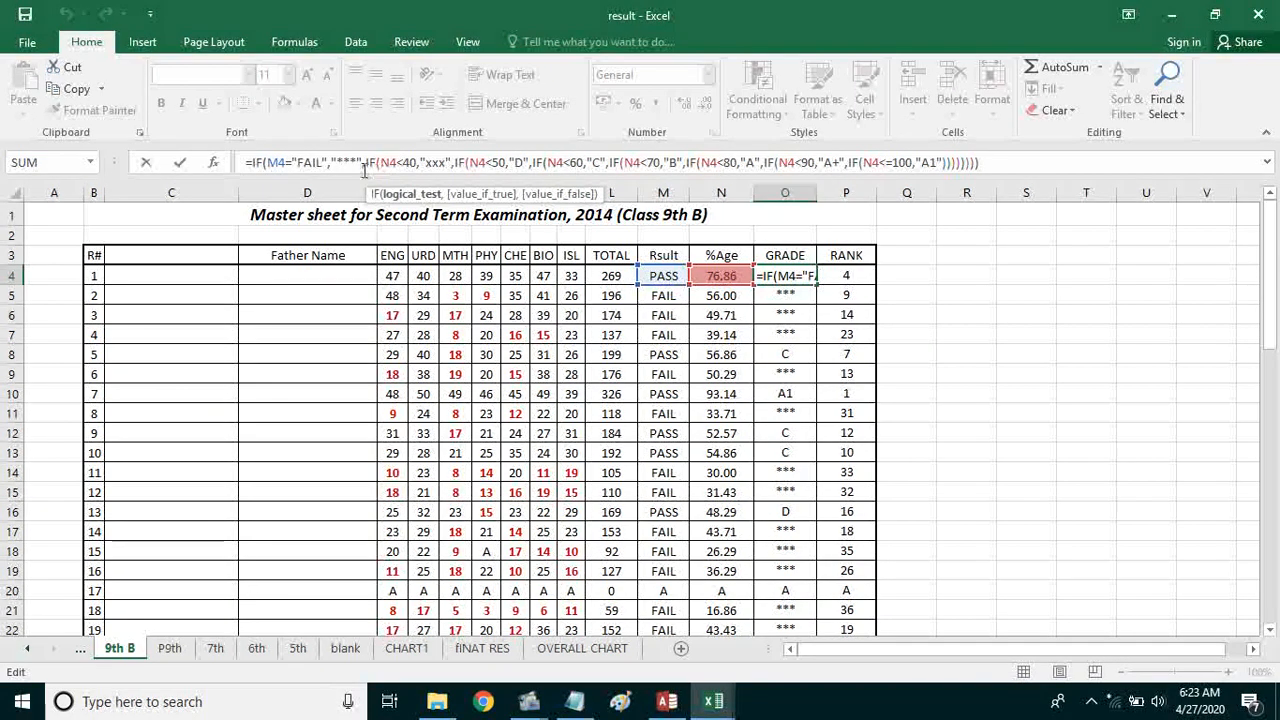
pyautogui.moveTo(363, 164); pyautogui.dragTo(245, 164)
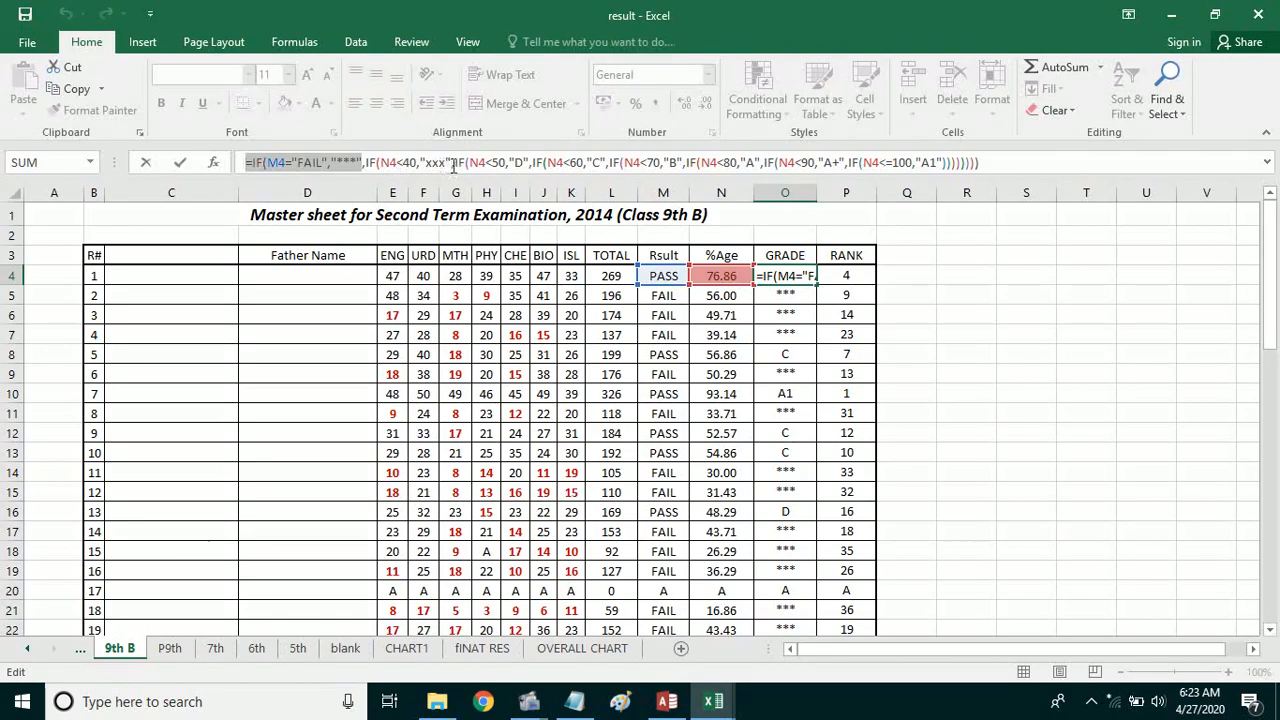
pyautogui.moveTo(363, 164); pyautogui.dragTo(462, 167)
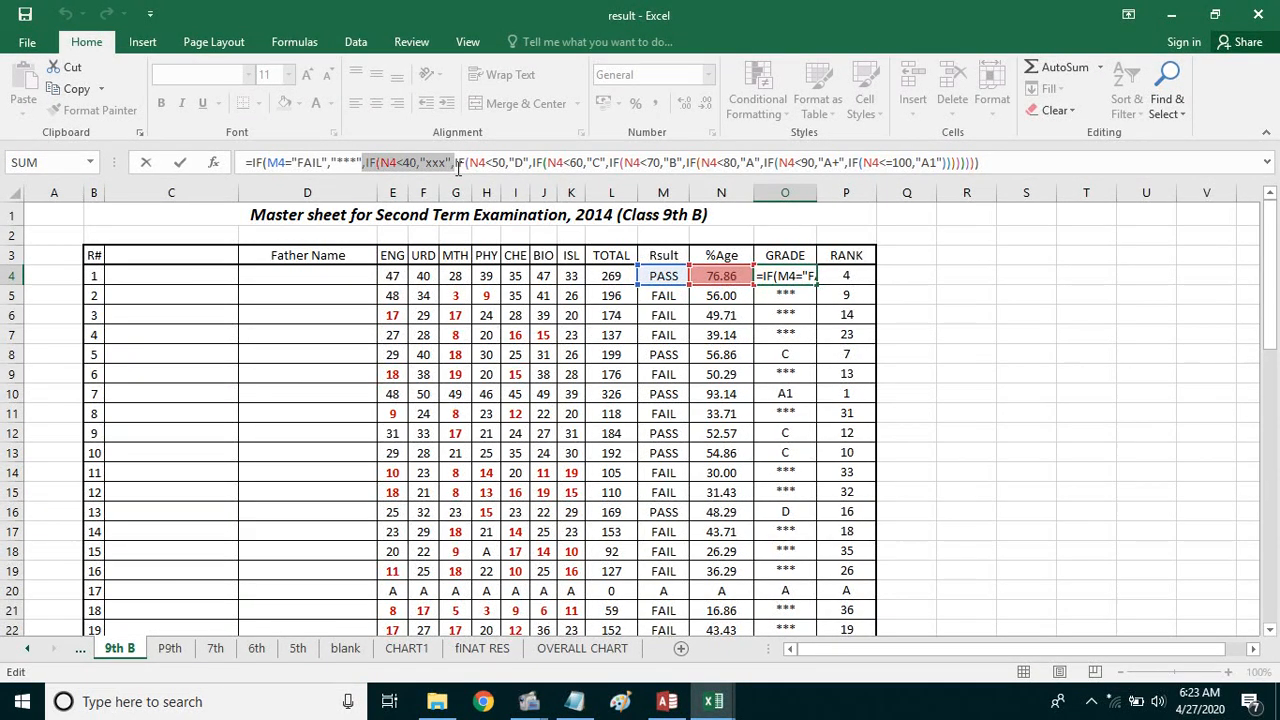
pyautogui.click(466, 167)
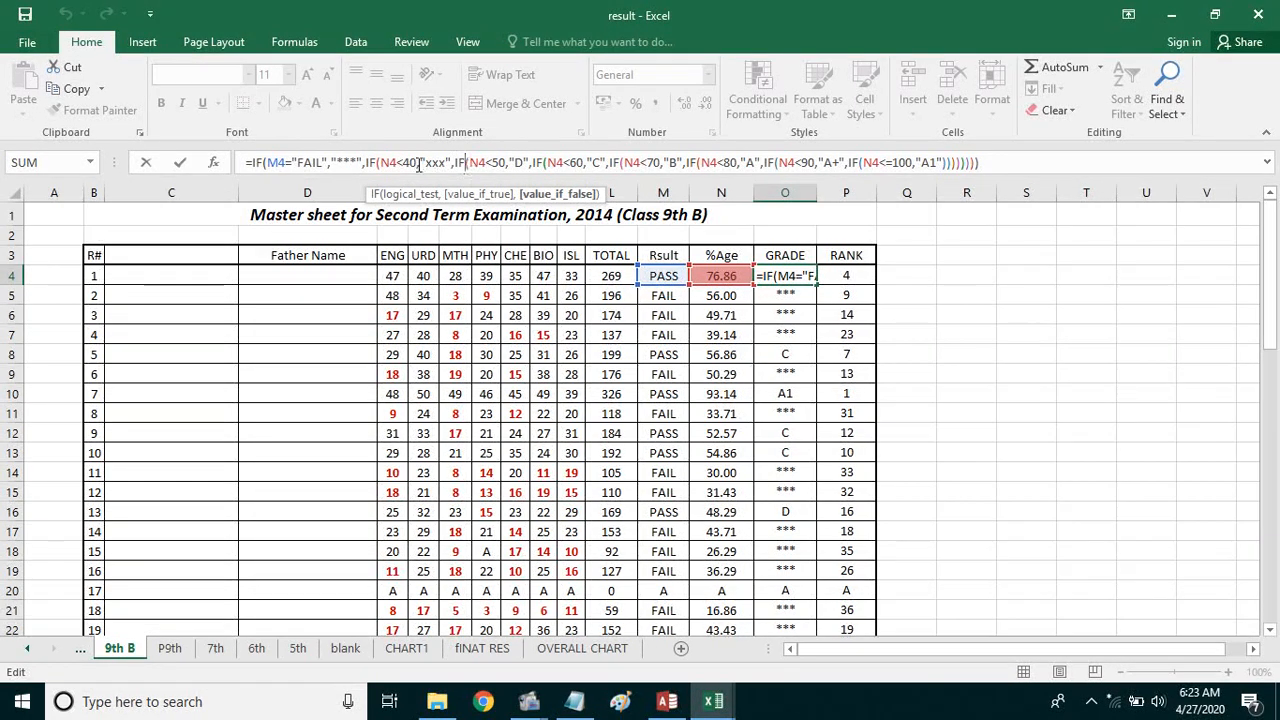
pyautogui.click(345, 162)
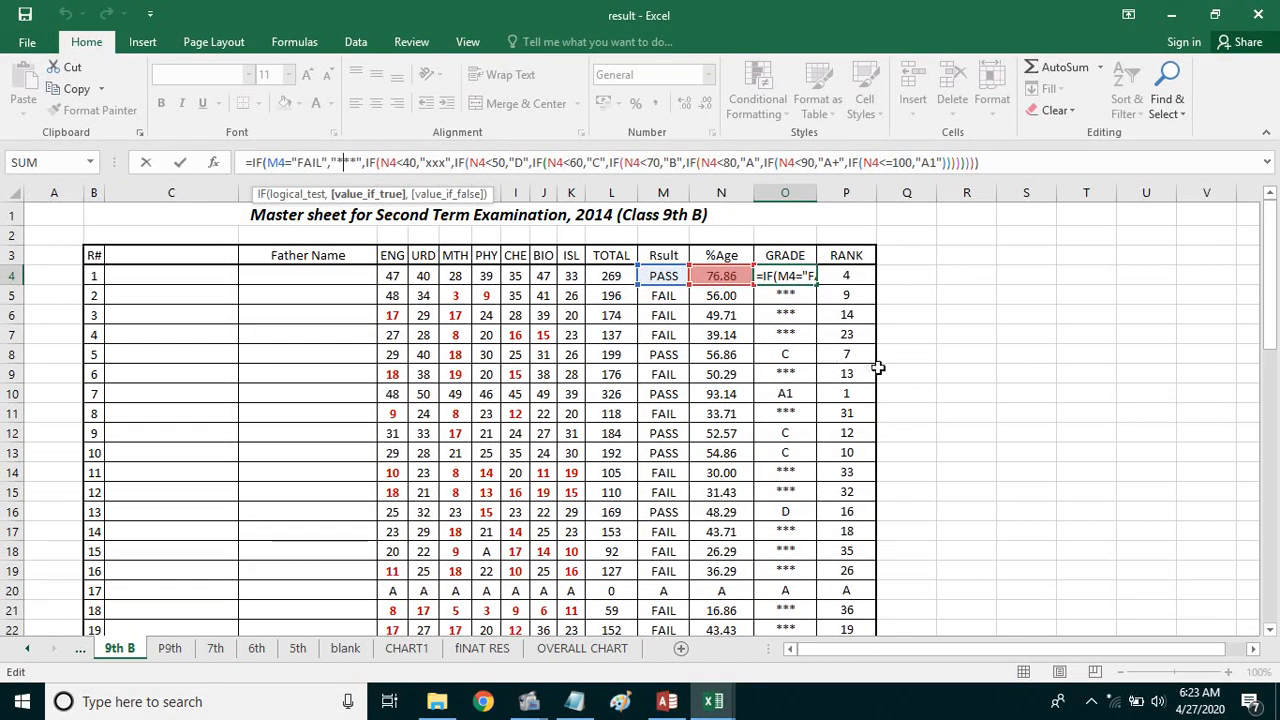
pyautogui.press('Return')
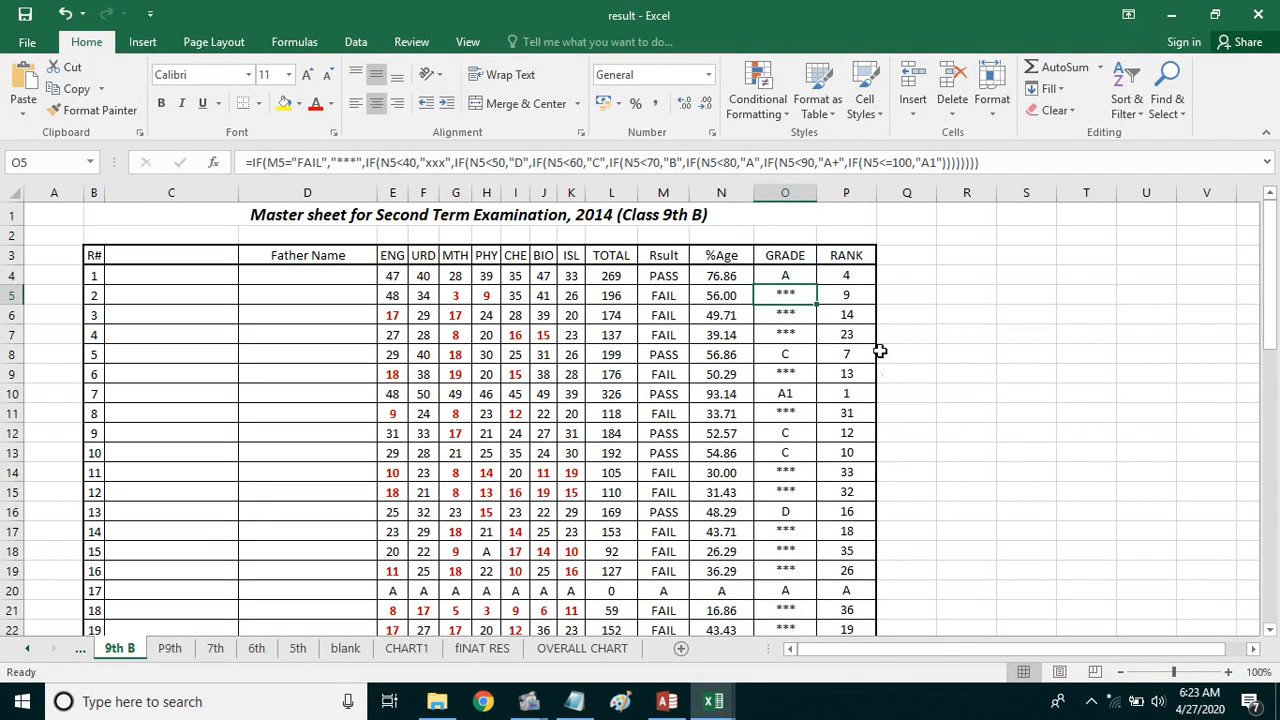
pyautogui.click(668, 279)
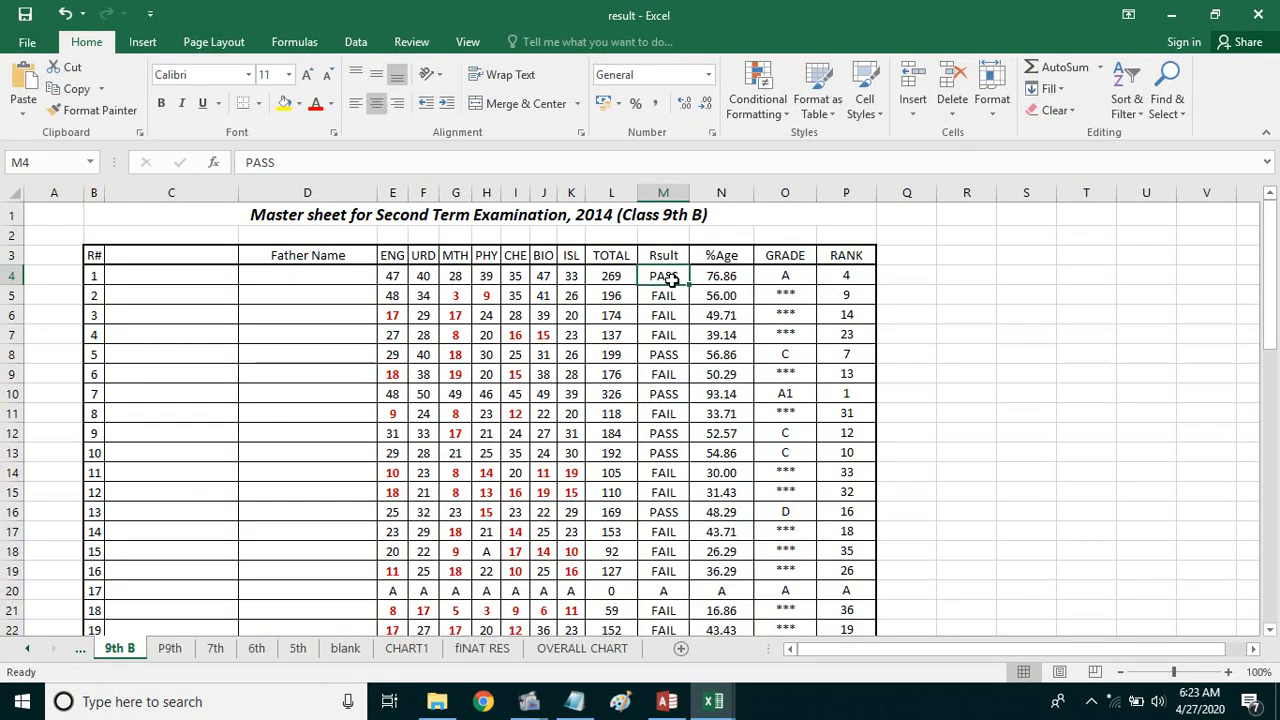
pyautogui.click(900, 298)
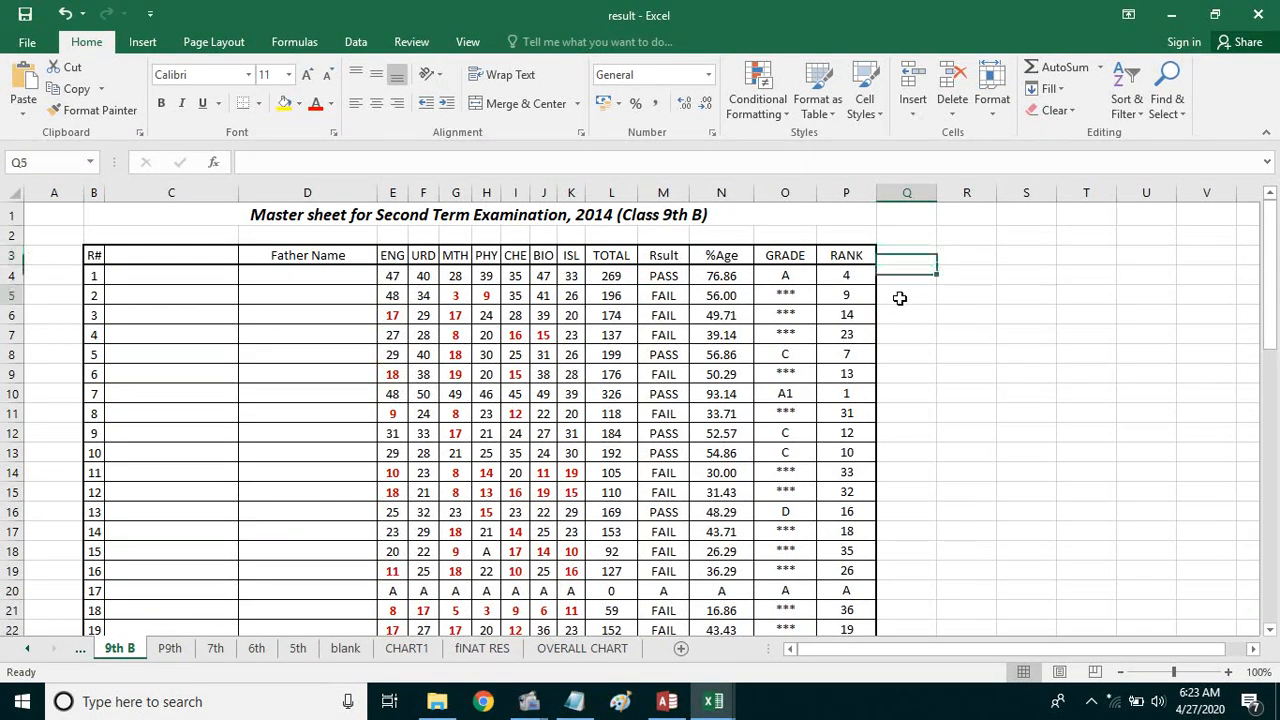
pyautogui.click(894, 277)
pyautogui.click(950, 272)
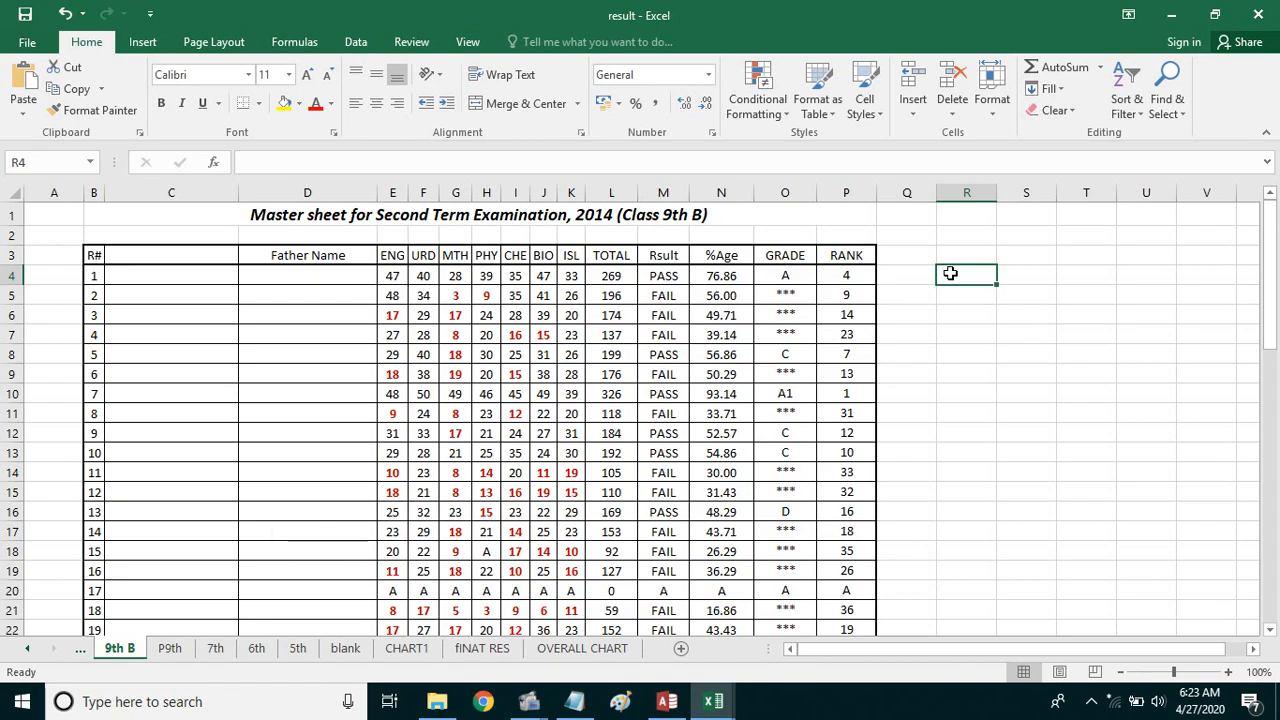
pyautogui.write('=')
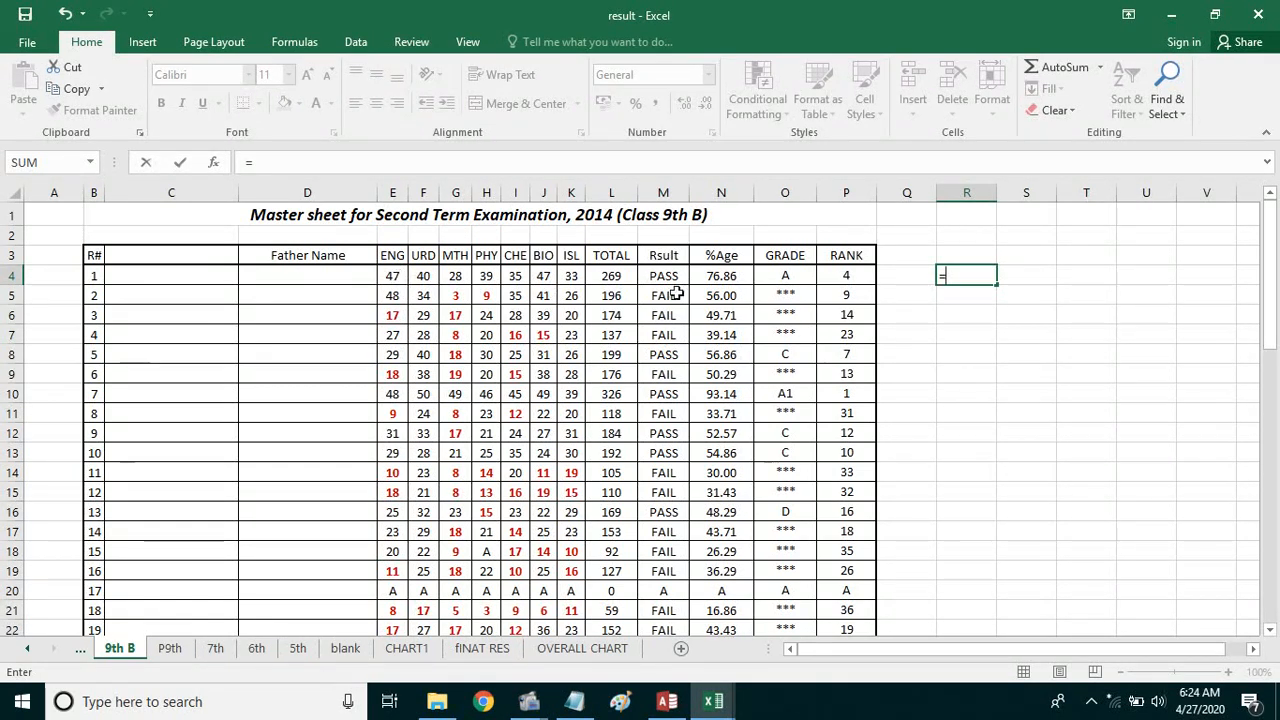
pyautogui.click(960, 314)
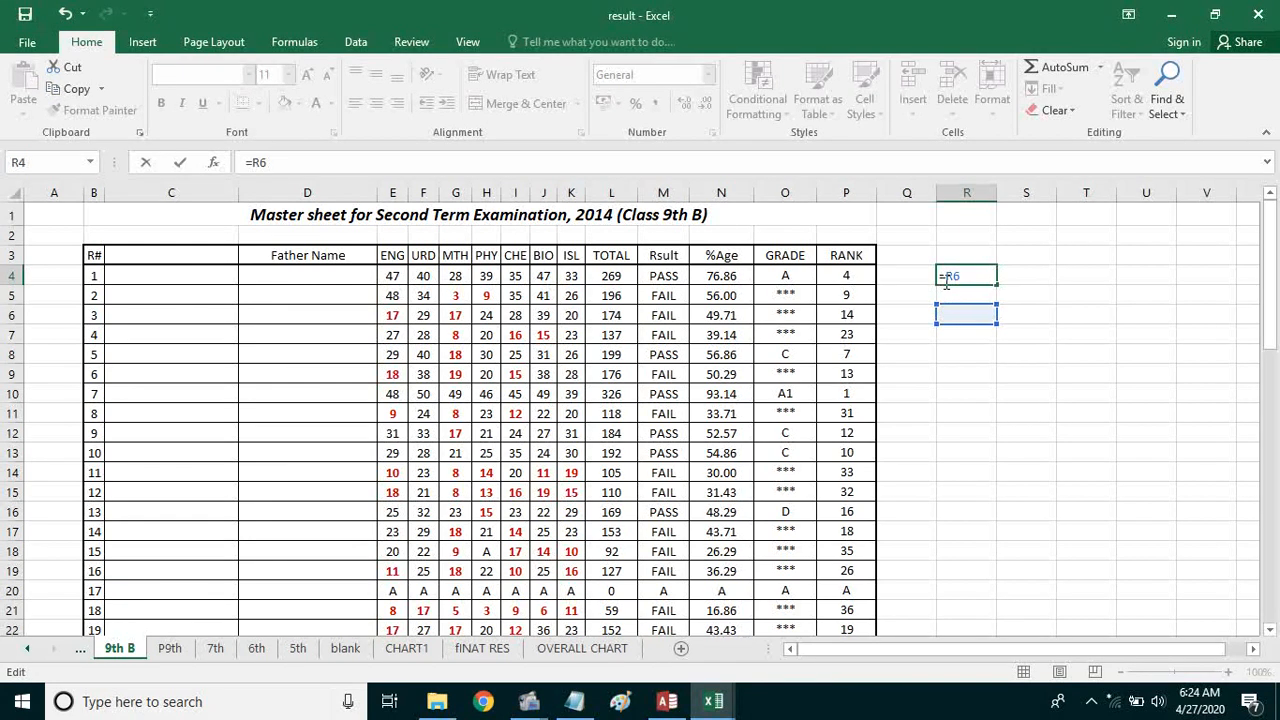
pyautogui.press('Escape')
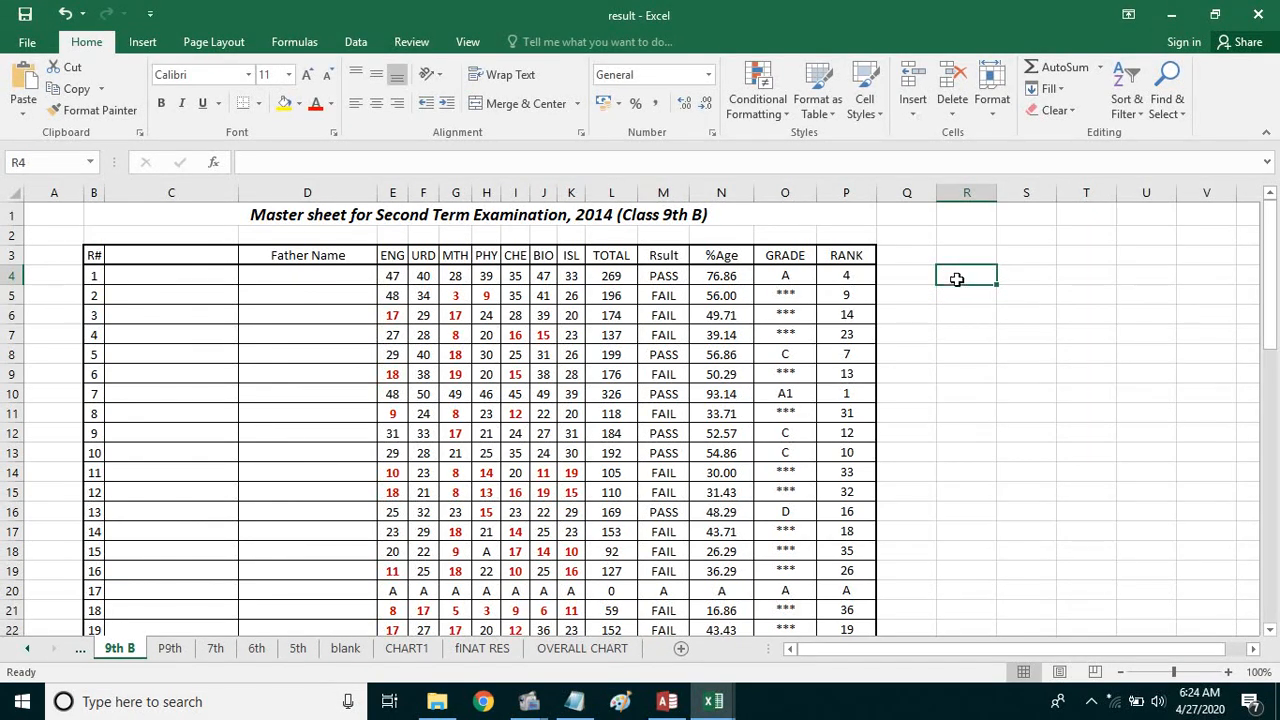
pyautogui.click(393, 274)
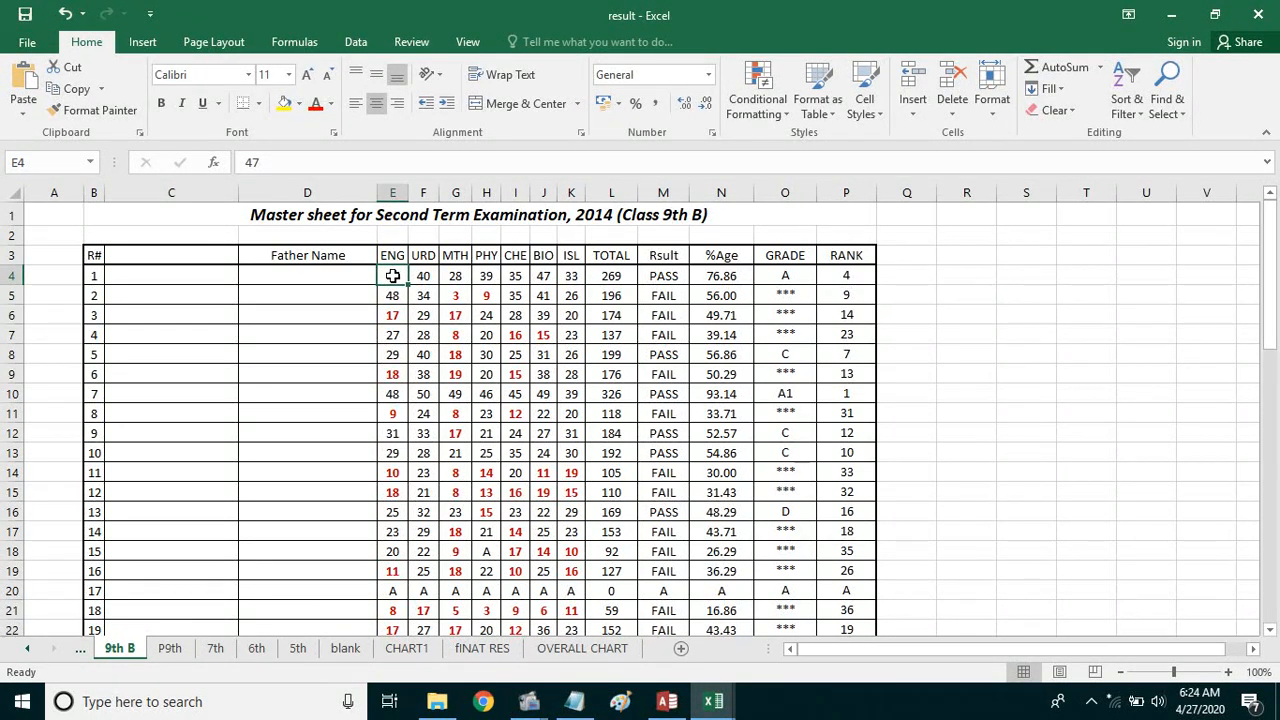
pyautogui.click(967, 273)
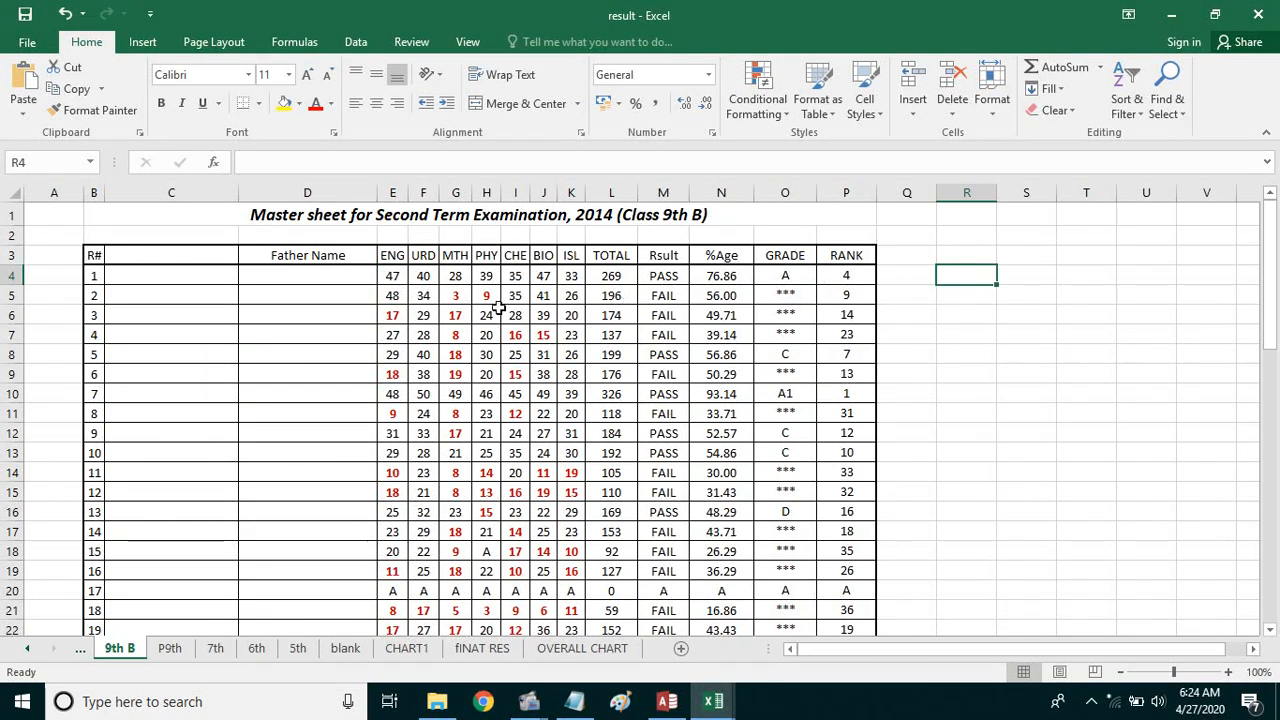
pyautogui.click(400, 277)
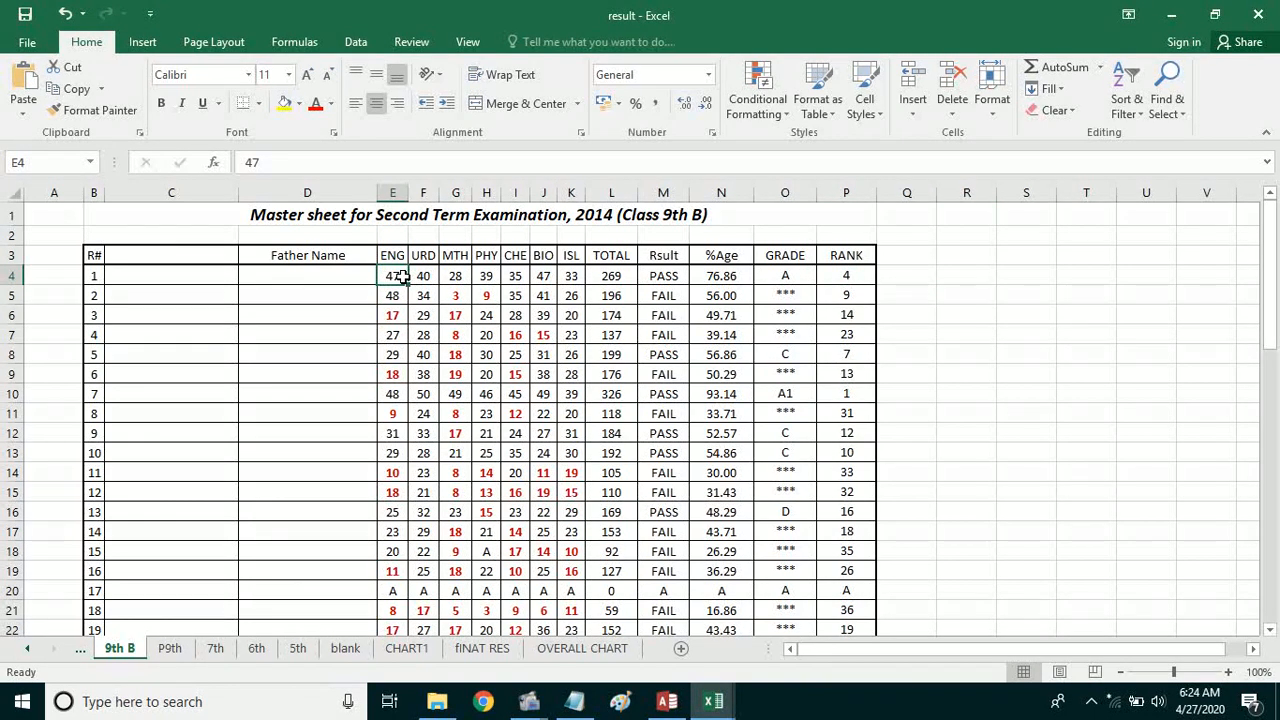
# Enter the formula =IF(E4<40,0,1) in cell R4 to test the first student's English mark
pyautogui.click(977, 278)
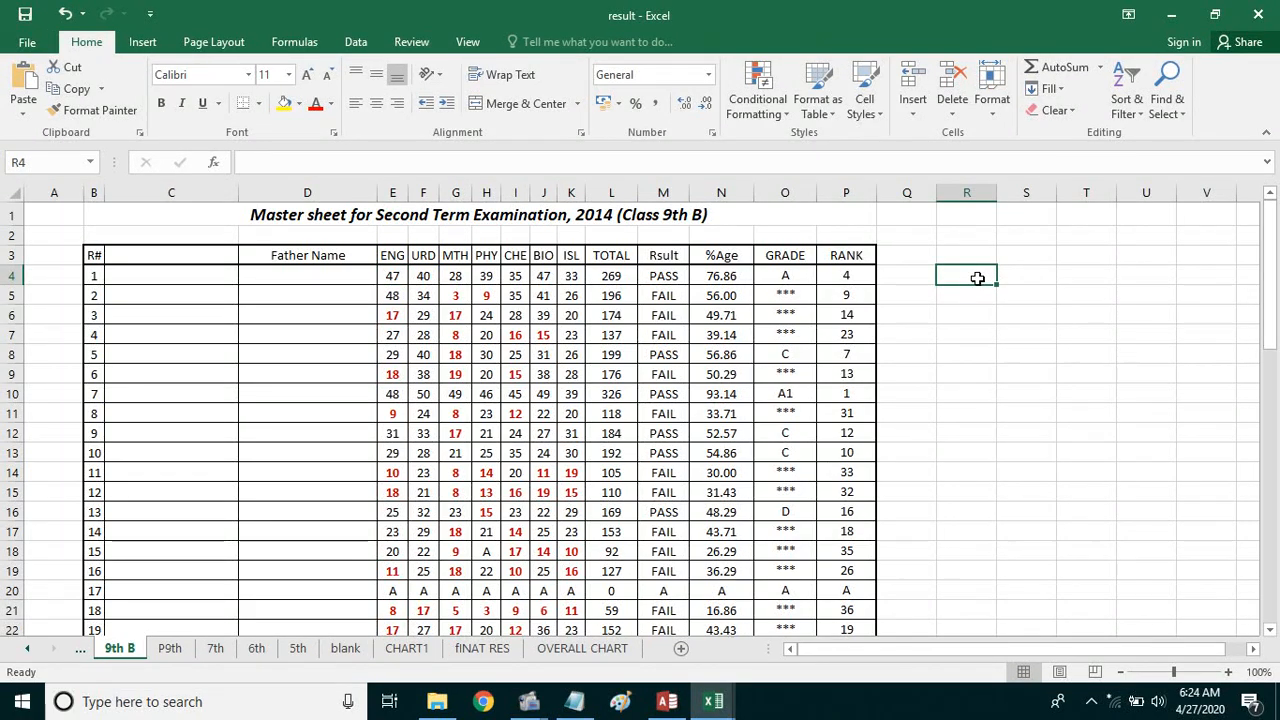
pyautogui.write('=if')
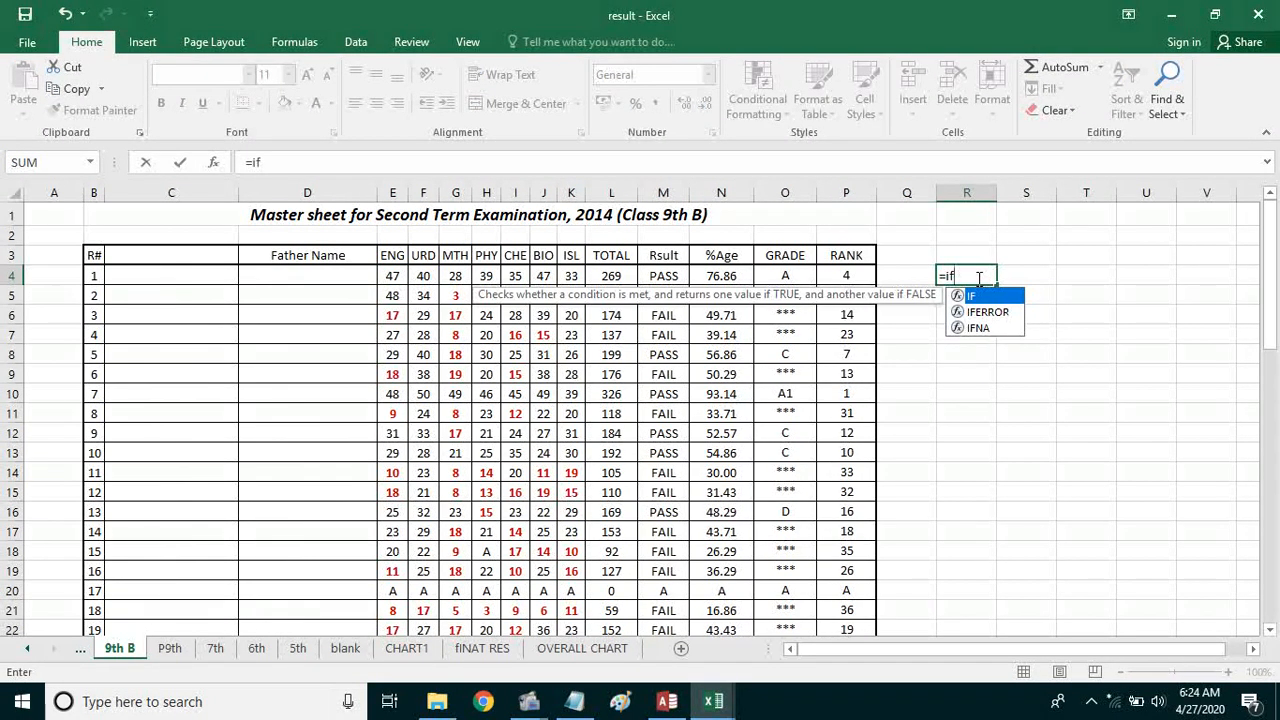
pyautogui.write('(')
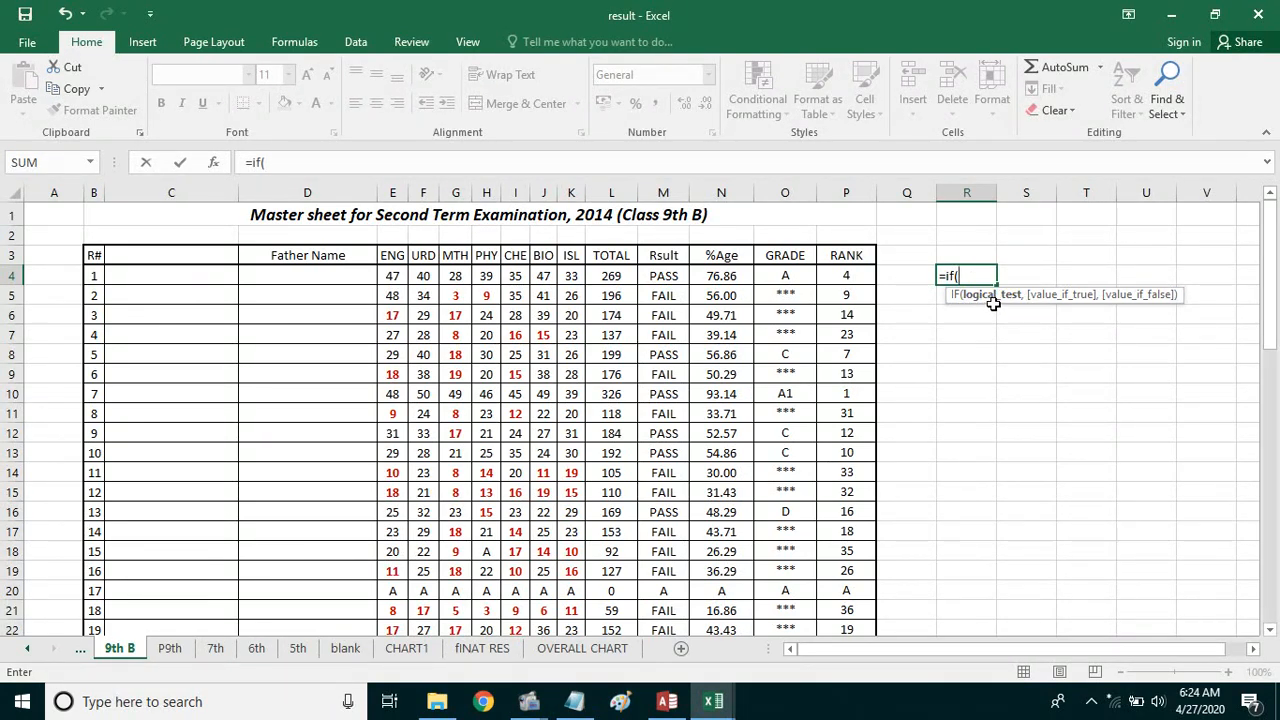
pyautogui.click(393, 277)
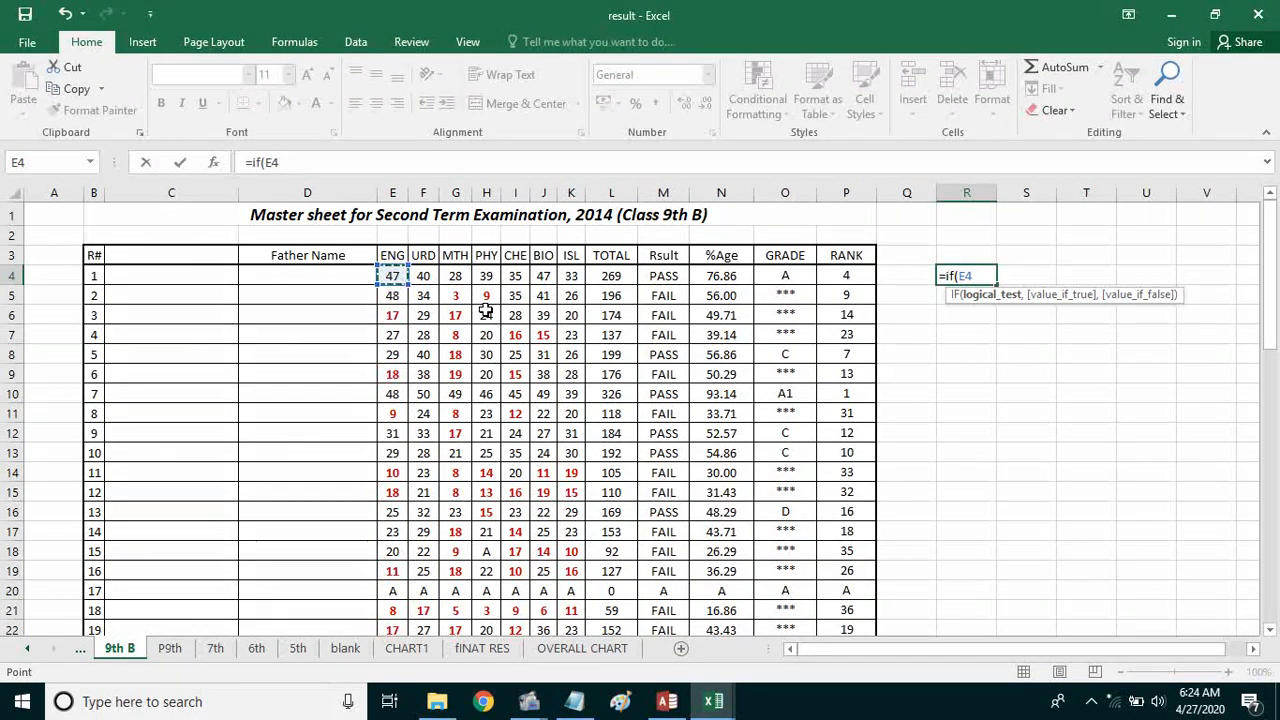
pyautogui.write('<40')
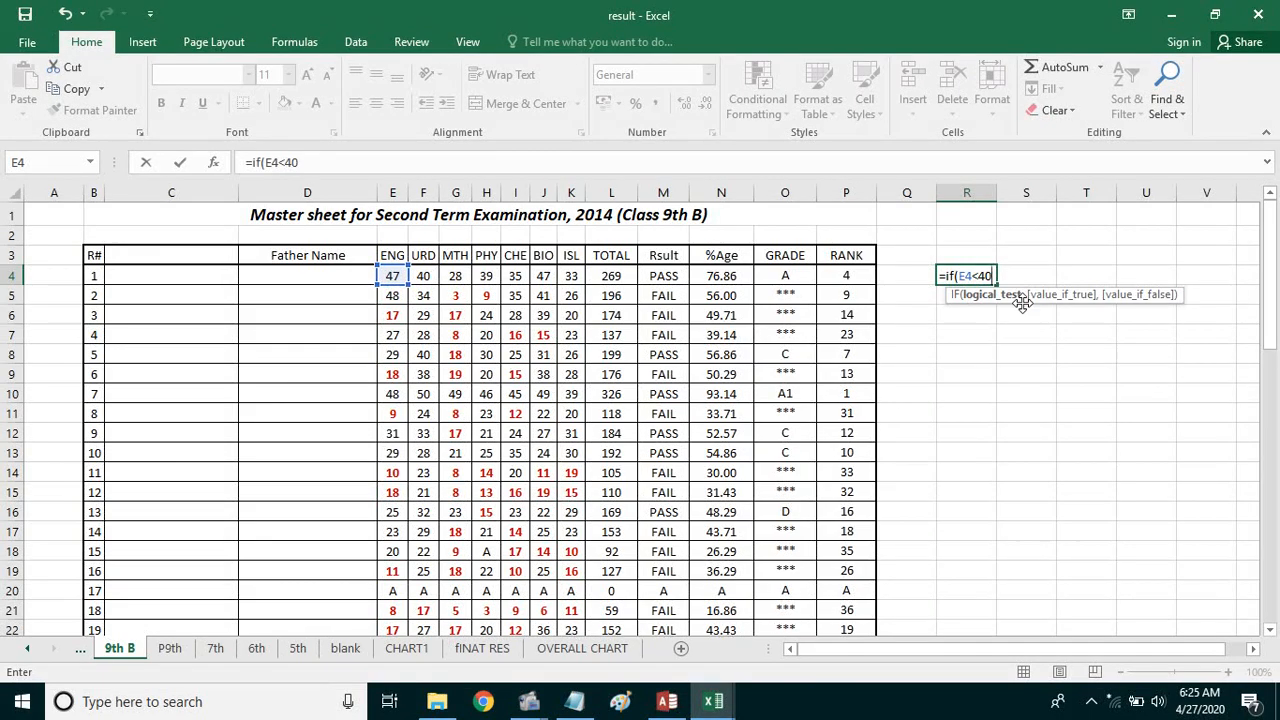
pyautogui.write(',')
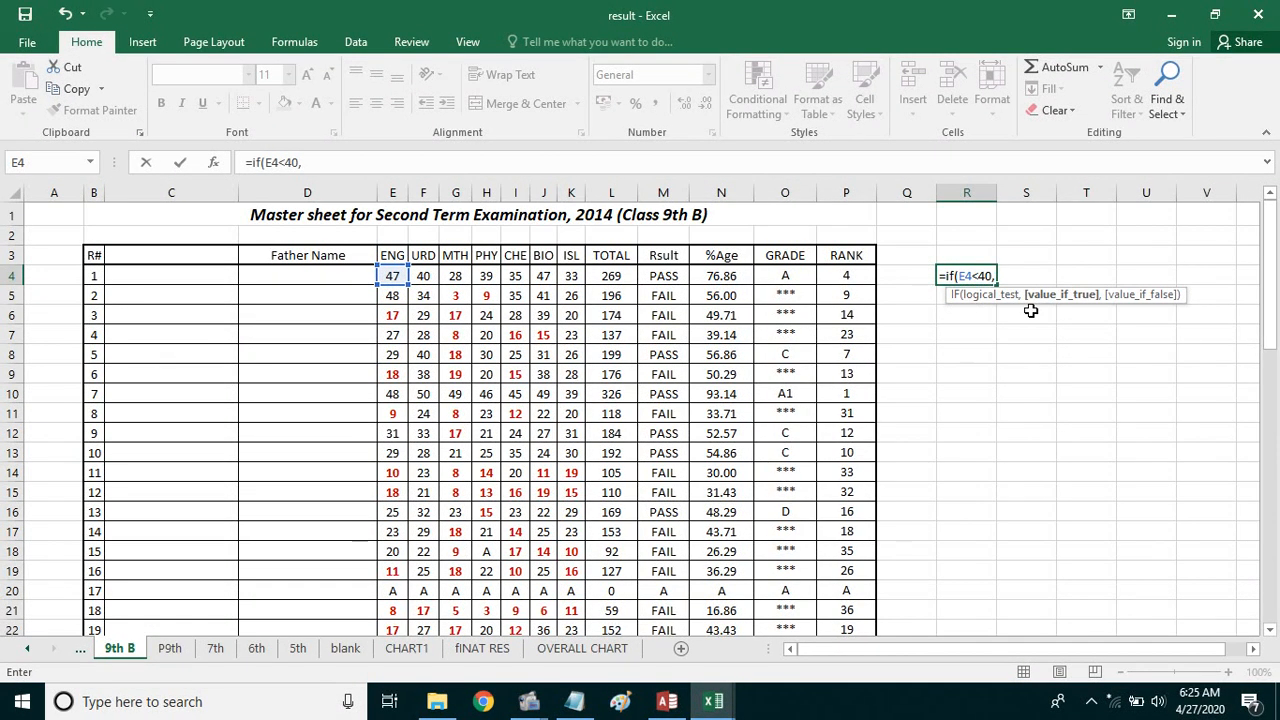
pyautogui.write('0,1')
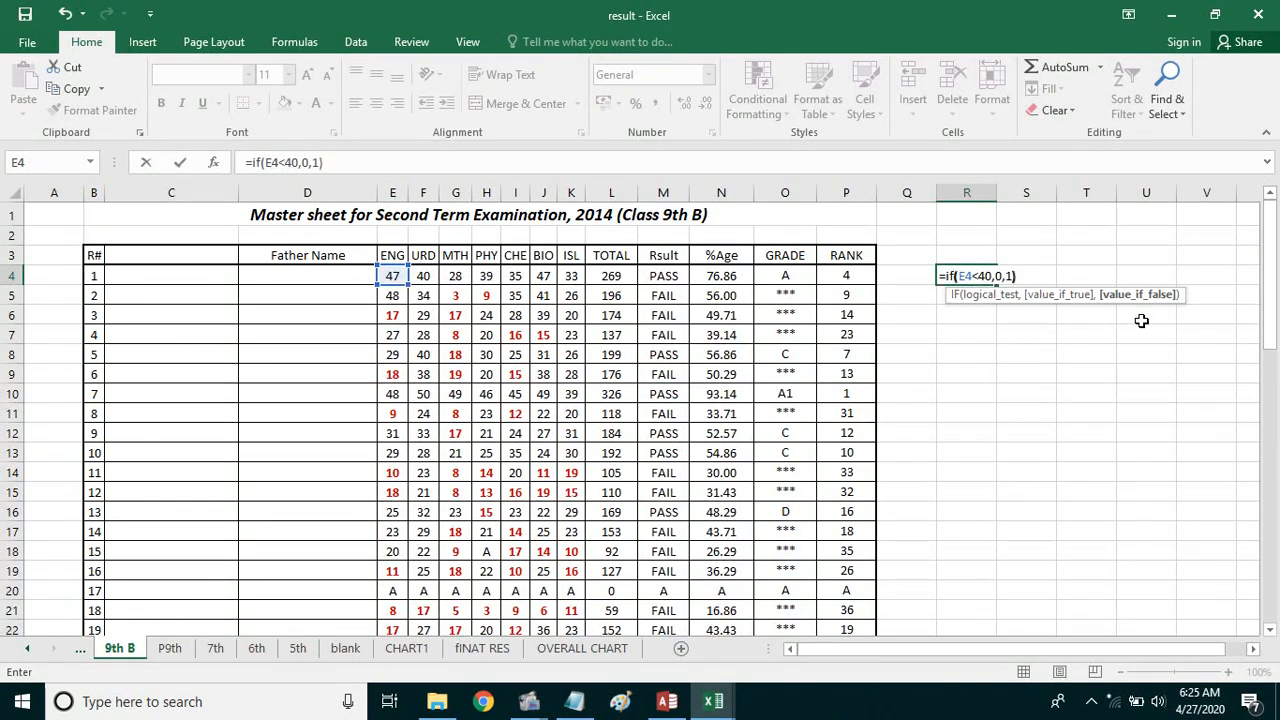
pyautogui.press('Return')
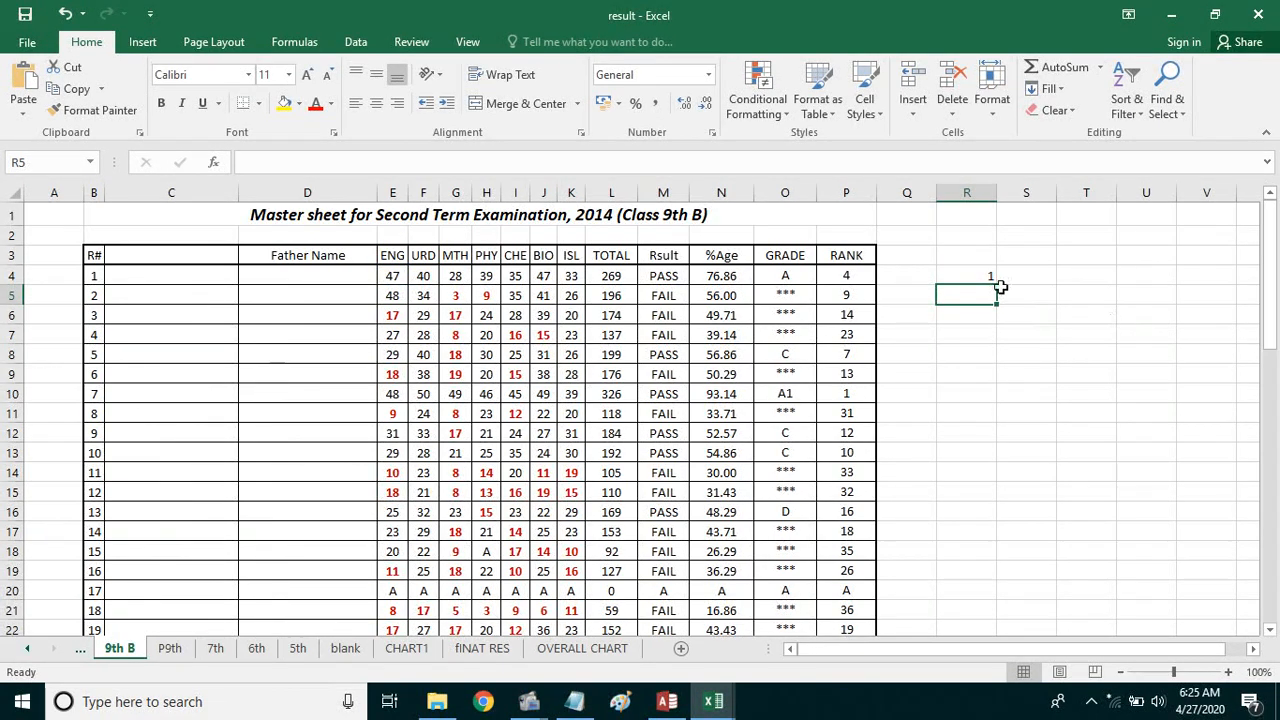
# Look through the first student's marks in row 4 for the remaining subjects, from URD to ISL
pyautogui.click(975, 258)
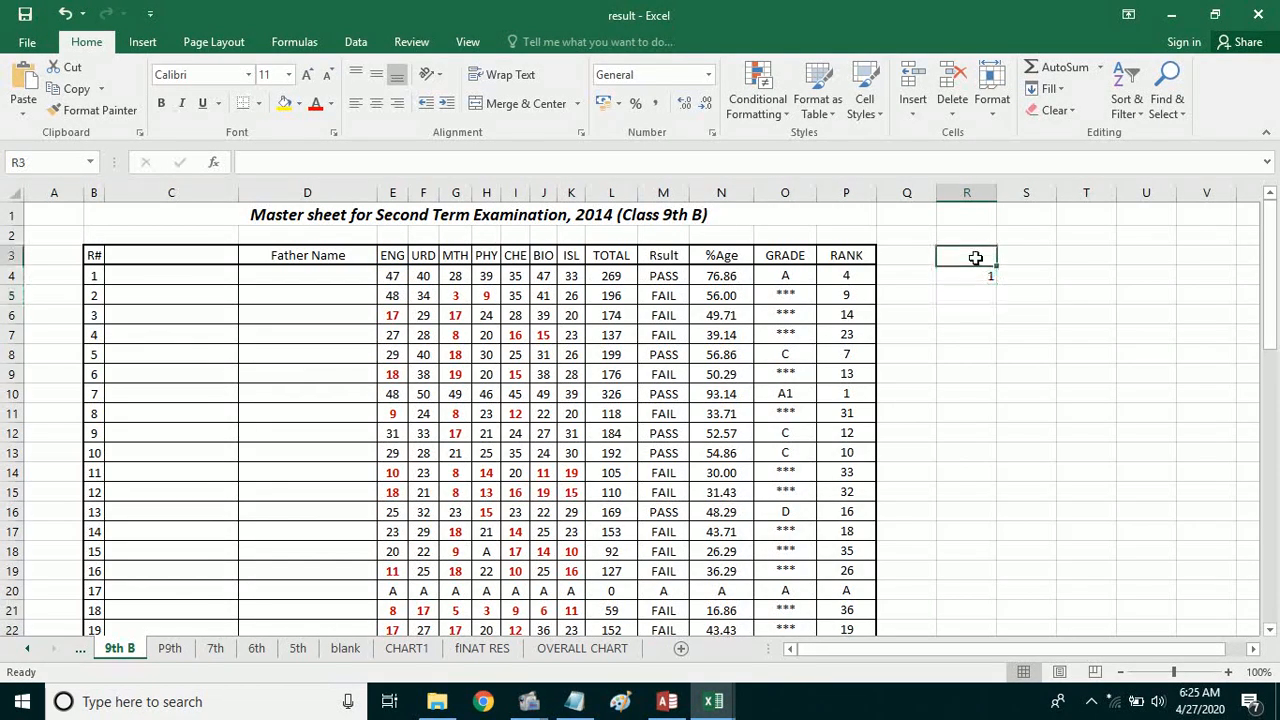
pyautogui.click(422, 278)
pyautogui.click(455, 278)
pyautogui.click(486, 278)
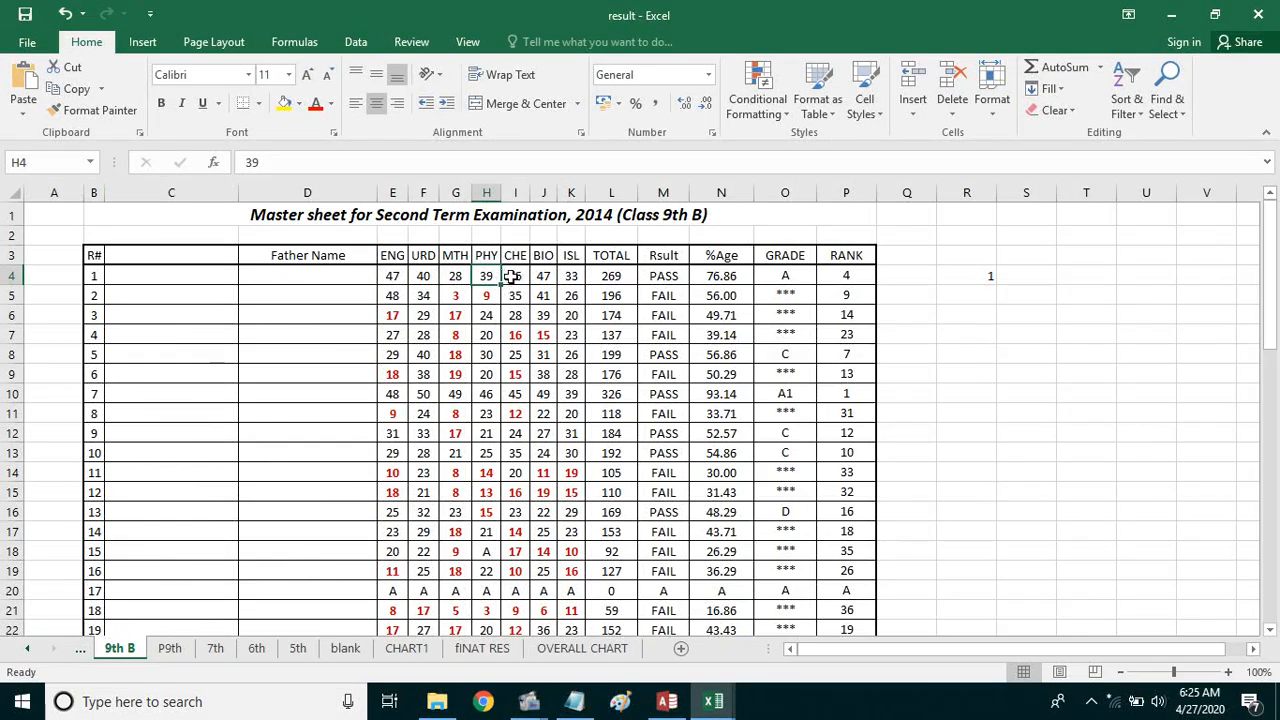
pyautogui.click(515, 278)
pyautogui.click(542, 277)
pyautogui.click(570, 277)
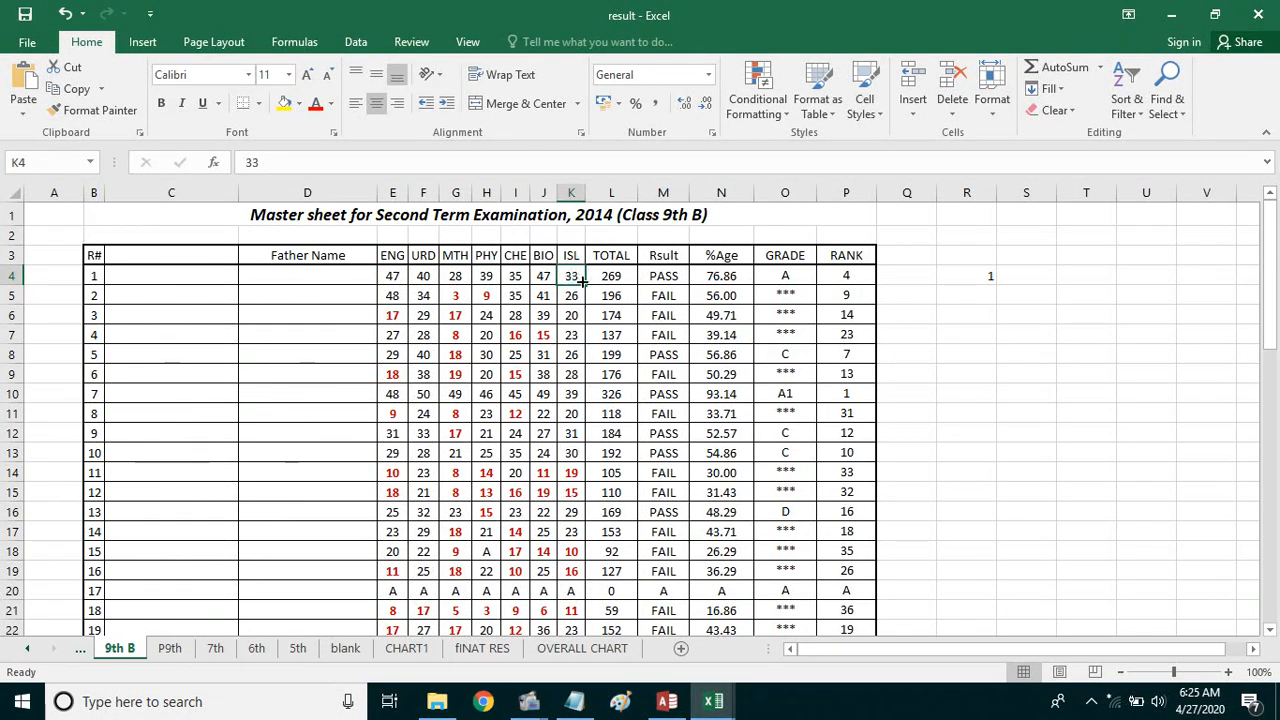
# Inspect the E4 reference in the R4 formula, leaving the formula as it is and R4 selected
pyautogui.click(968, 277)
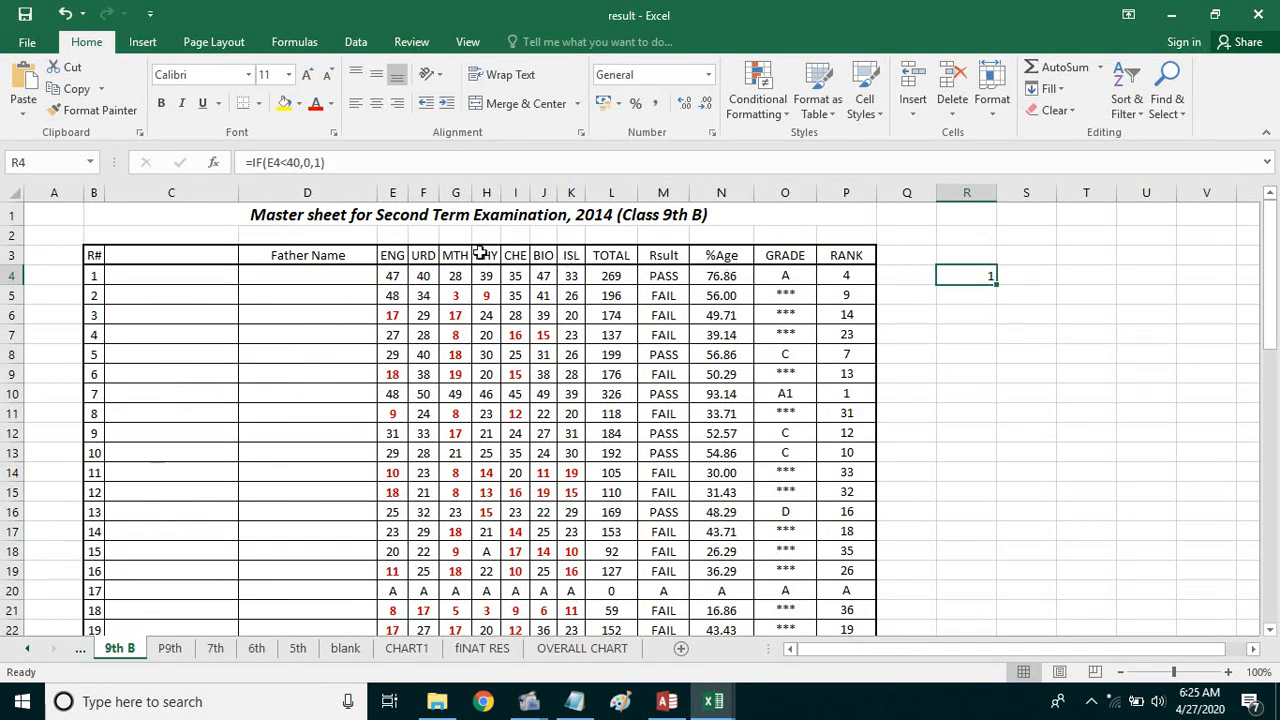
pyautogui.click(284, 162)
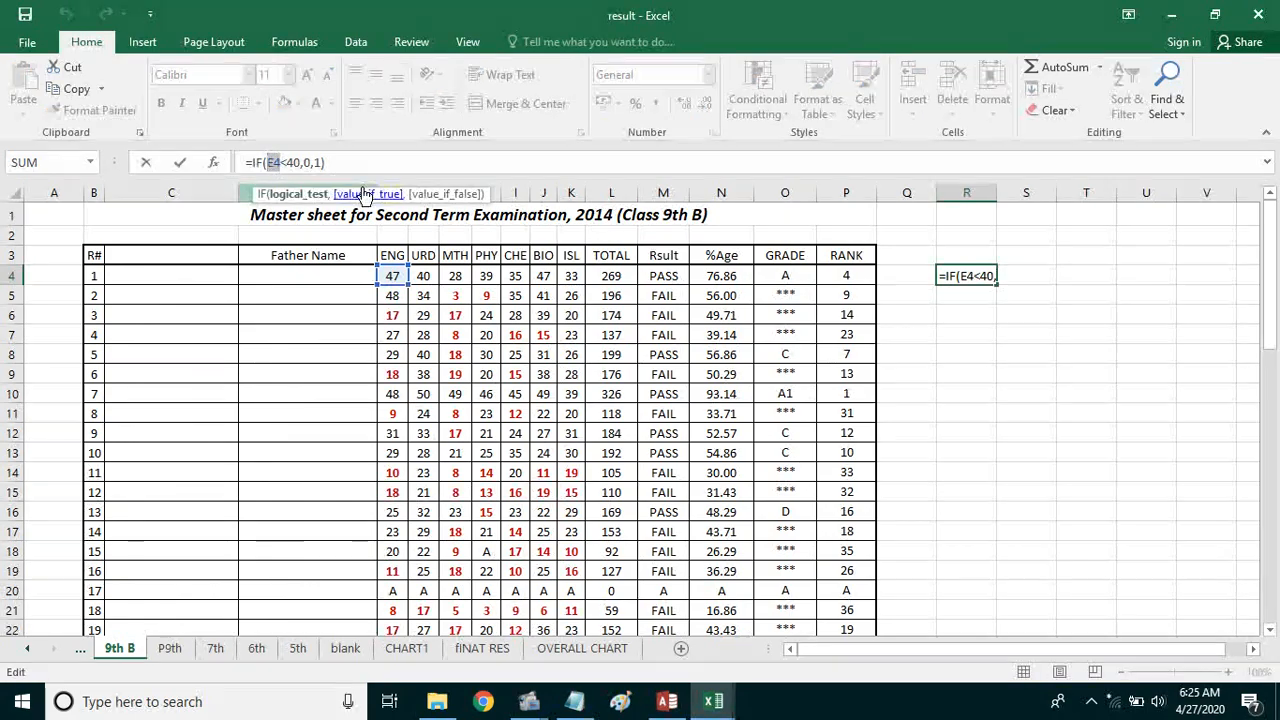
pyautogui.press('Return')
pyautogui.click(968, 276)
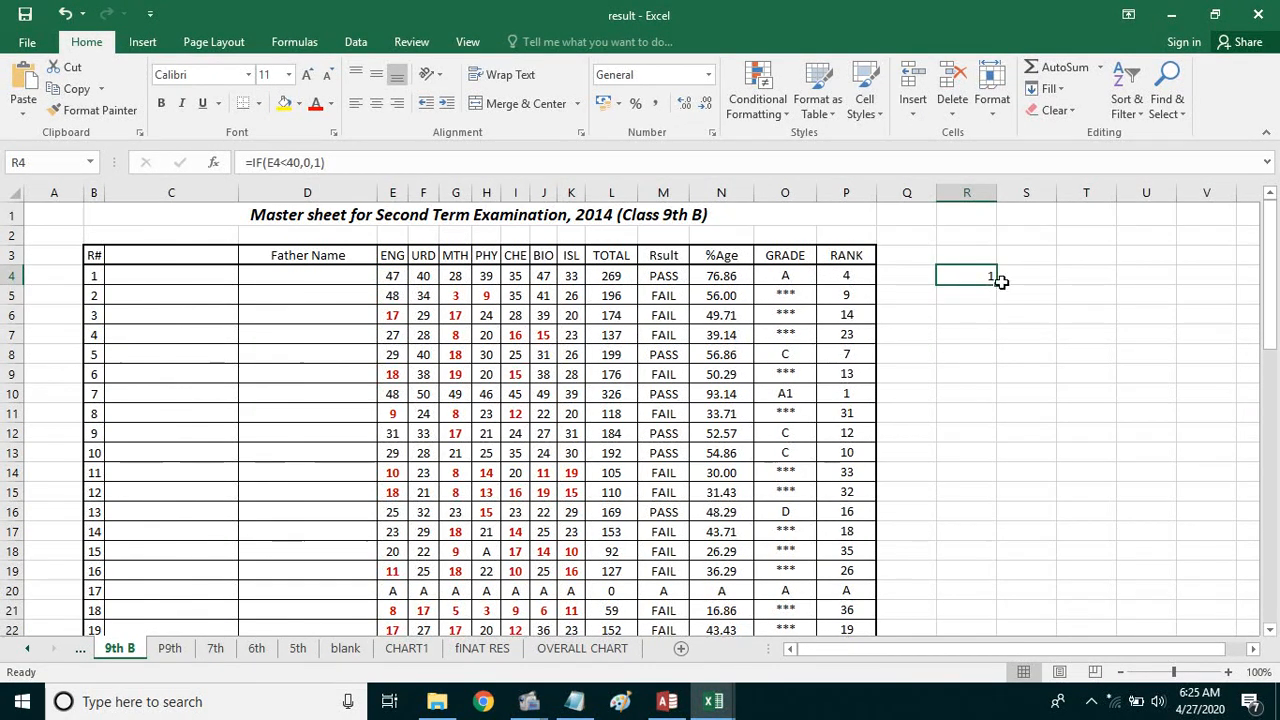
# Copy the pass test from R4 into S4 for the second subject and compare the cell references in the two formulas
pyautogui.moveTo(997, 286); pyautogui.dragTo(1043, 285)
pyautogui.click(1030, 278)
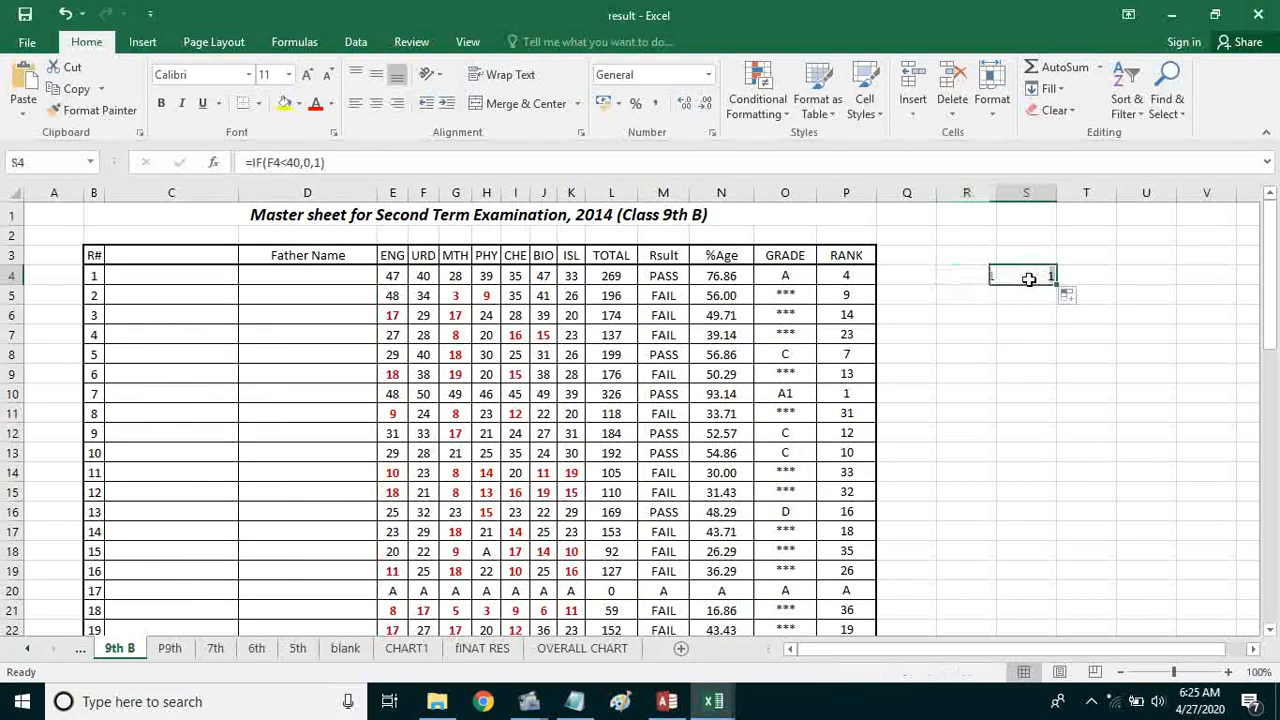
pyautogui.click(970, 277)
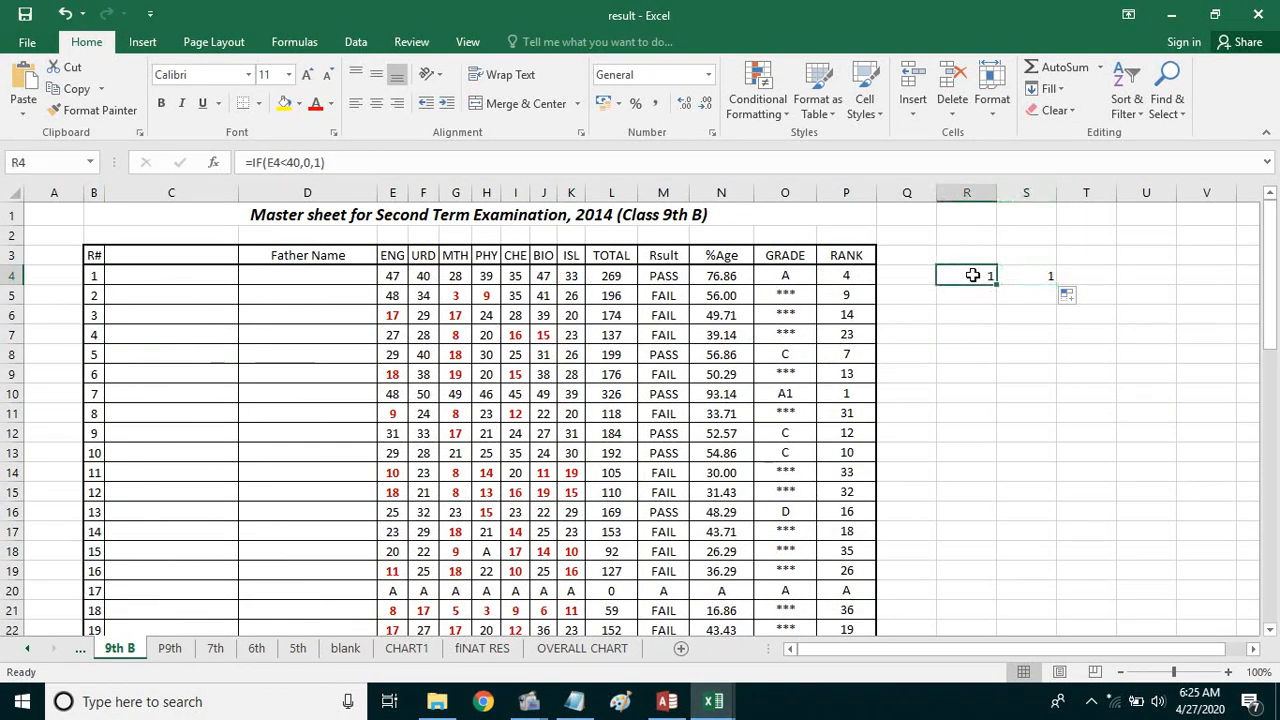
pyautogui.doubleClick(272, 163)
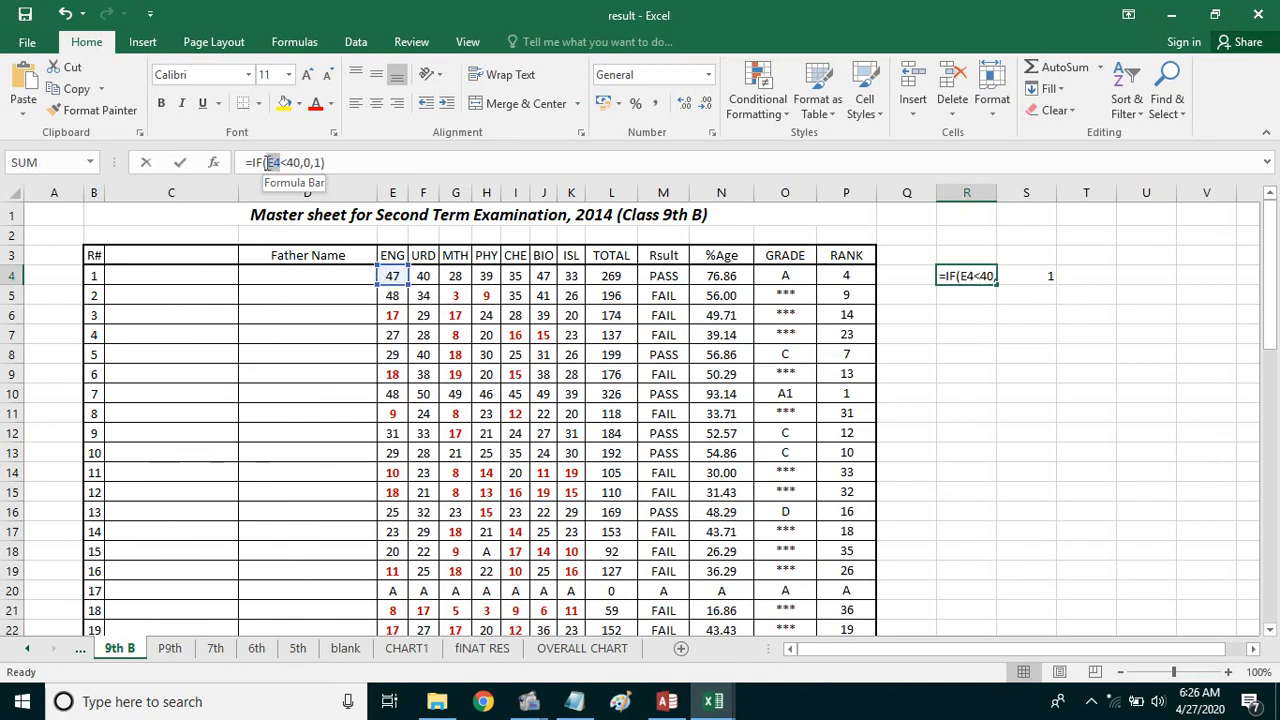
pyautogui.press('Return')
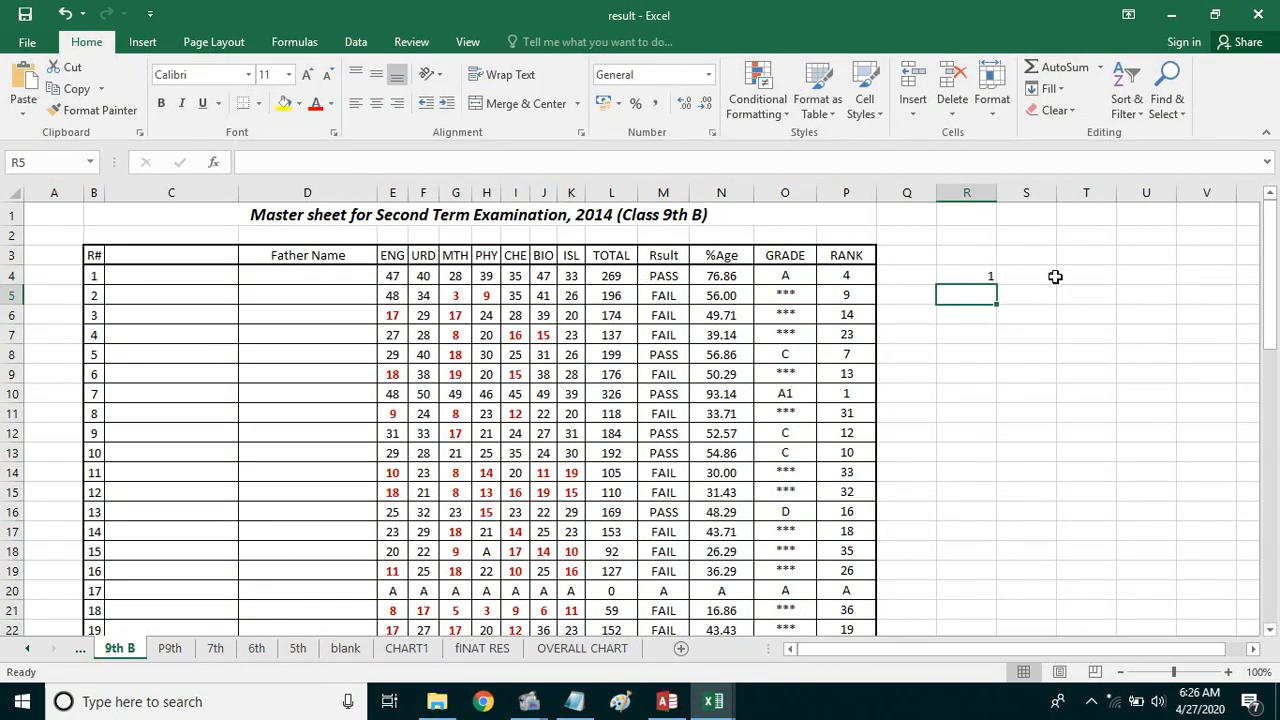
pyautogui.click(1030, 277)
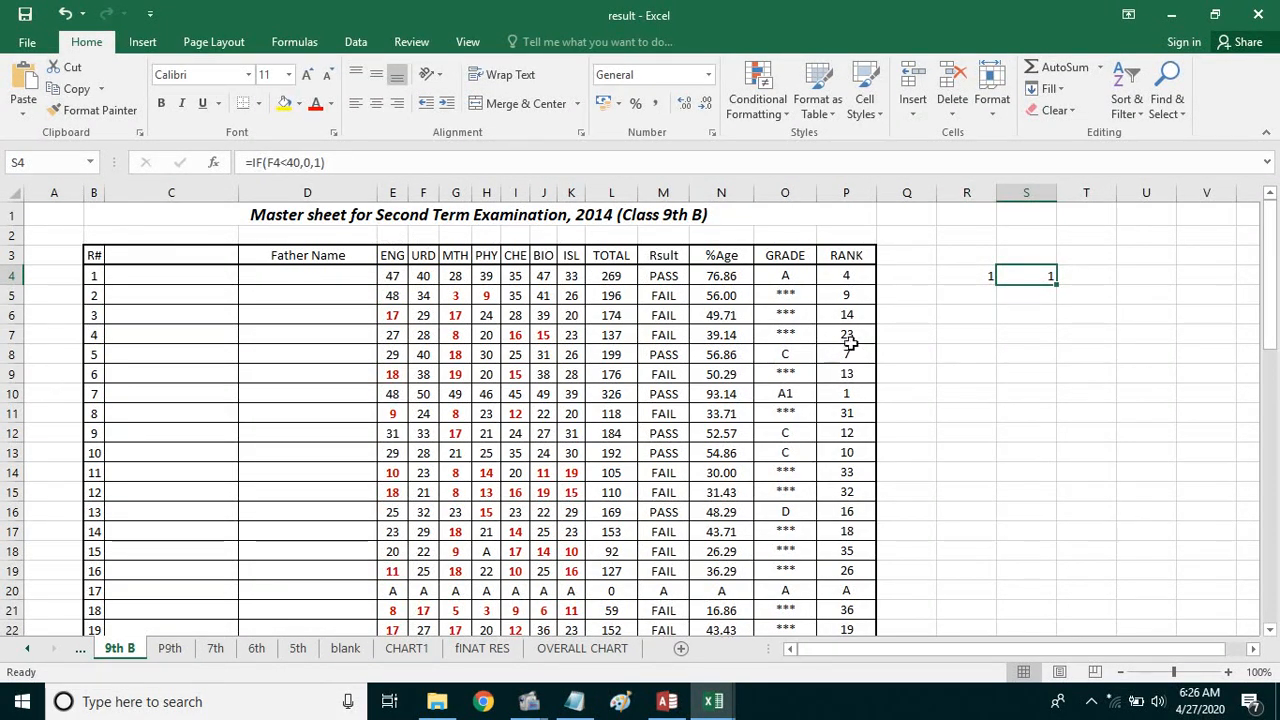
# Extend the 0/1 pass test across row 4 through X4 to cover the first student's remaining subjects
pyautogui.moveTo(970, 276); pyautogui.dragTo(1162, 287)
pyautogui.moveTo(1219, 282); pyautogui.dragTo(984, 281)
pyautogui.click(967, 272)
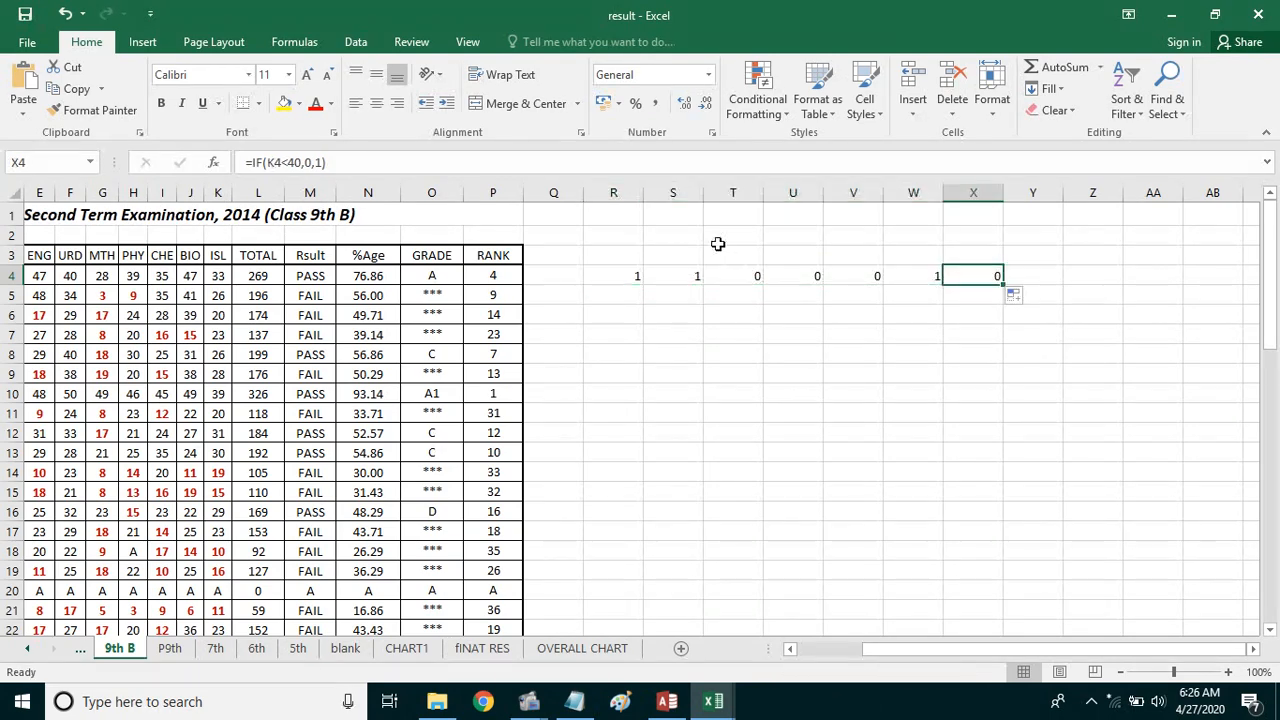
# Autofit the widths of columns R through X to their single-digit test results
pyautogui.doubleClick(643, 193)
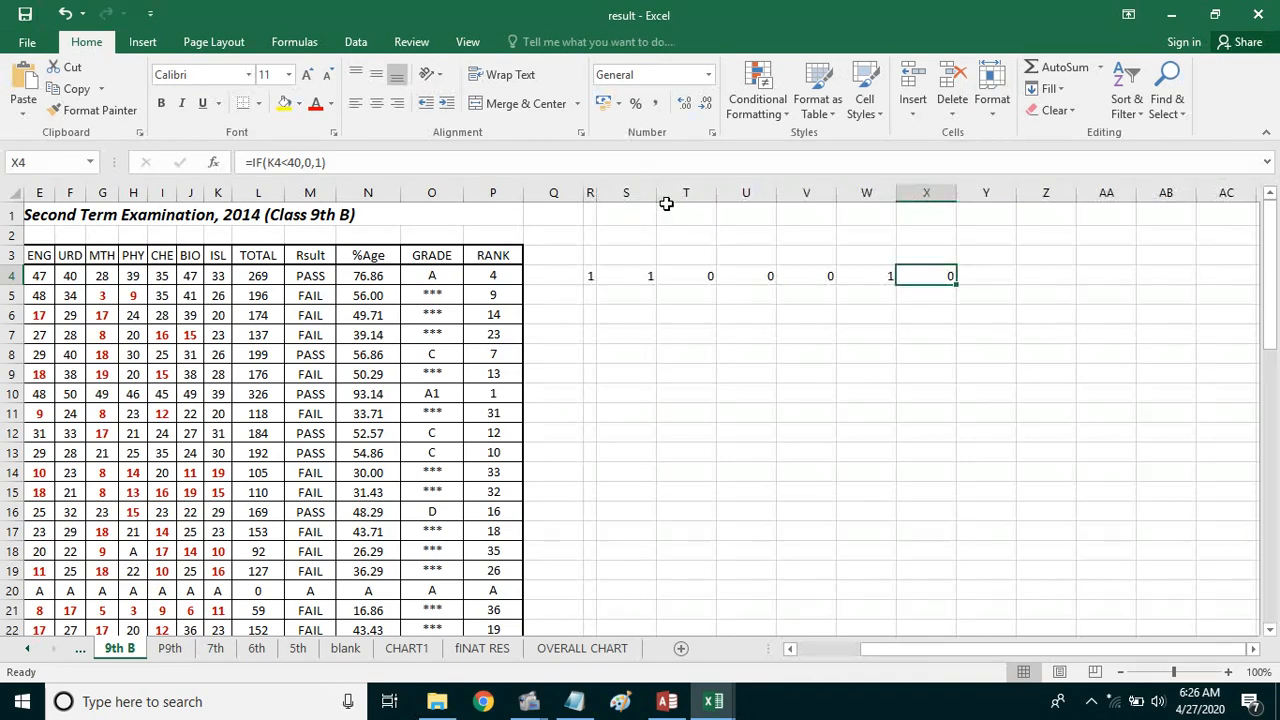
pyautogui.moveTo(663, 193); pyautogui.dragTo(663, 193)
pyautogui.doubleClick(663, 193)
pyautogui.doubleClick(671, 197)
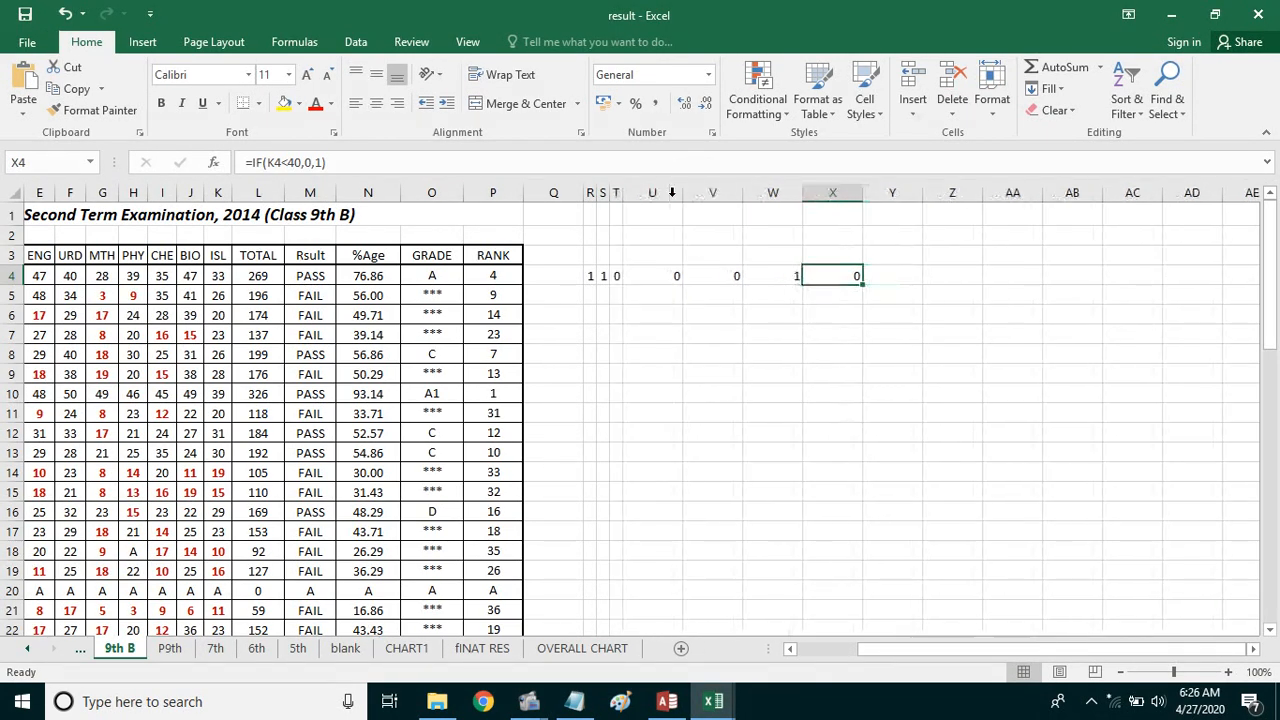
pyautogui.doubleClick(684, 193)
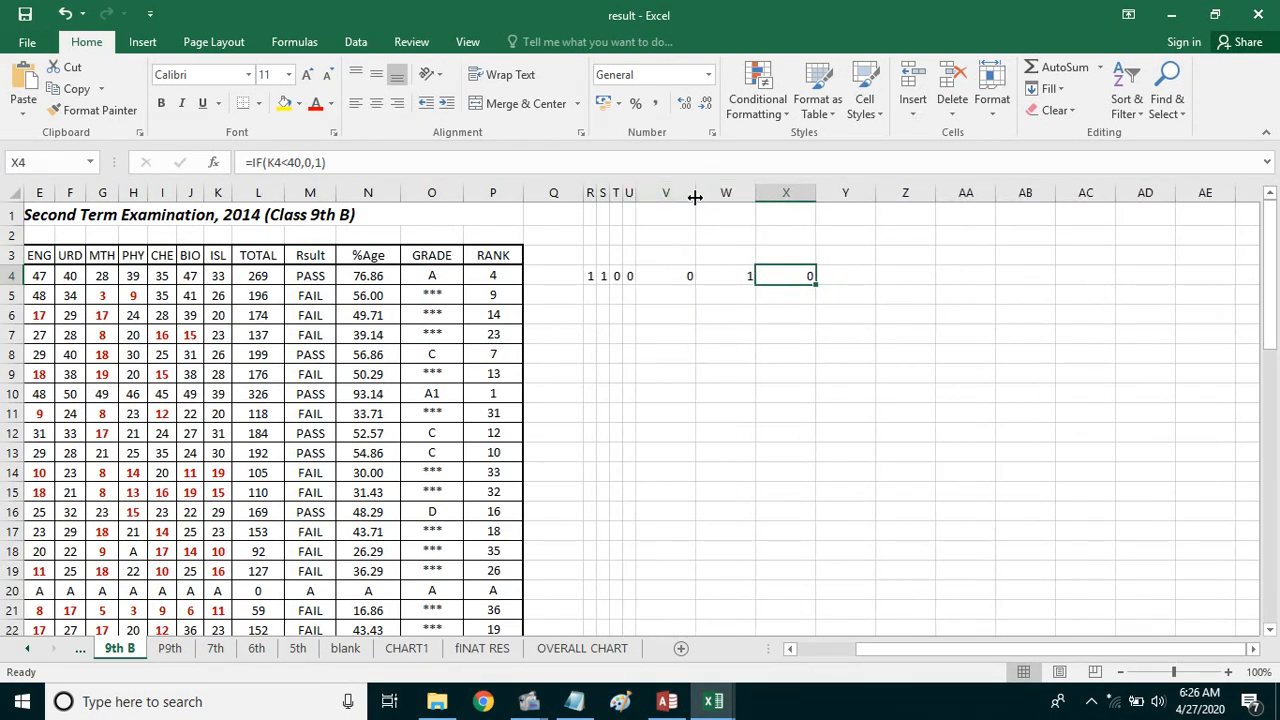
pyautogui.doubleClick(695, 195)
pyautogui.doubleClick(709, 195)
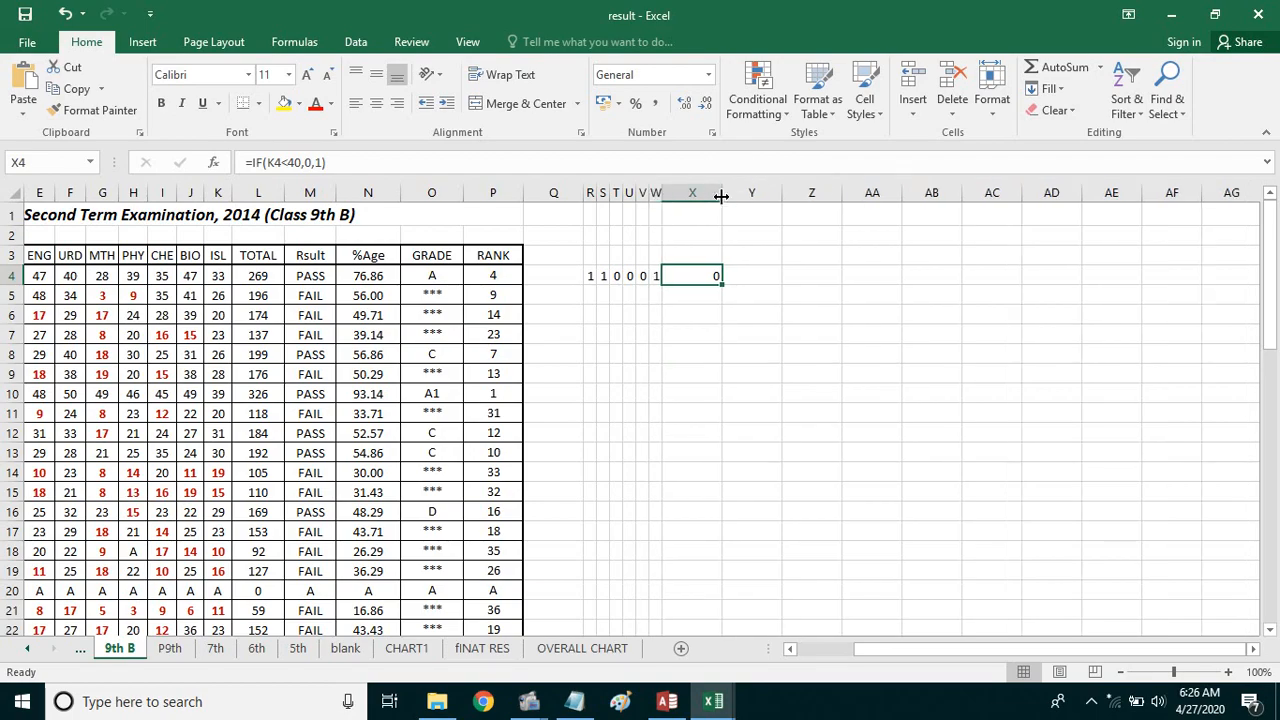
pyautogui.doubleClick(720, 194)
# Enter the formula =SUM(R4:X4) in Y4 to total the first student's subject test results
pyautogui.click(694, 285)
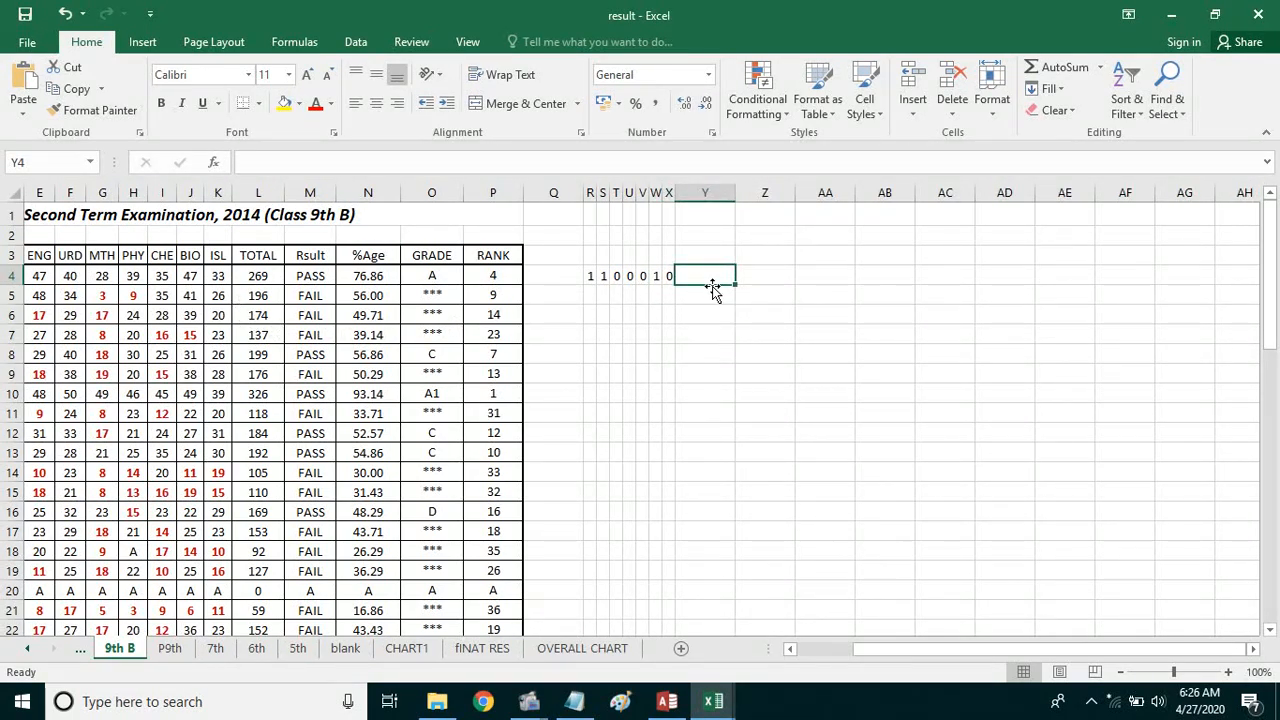
pyautogui.write('=sum')
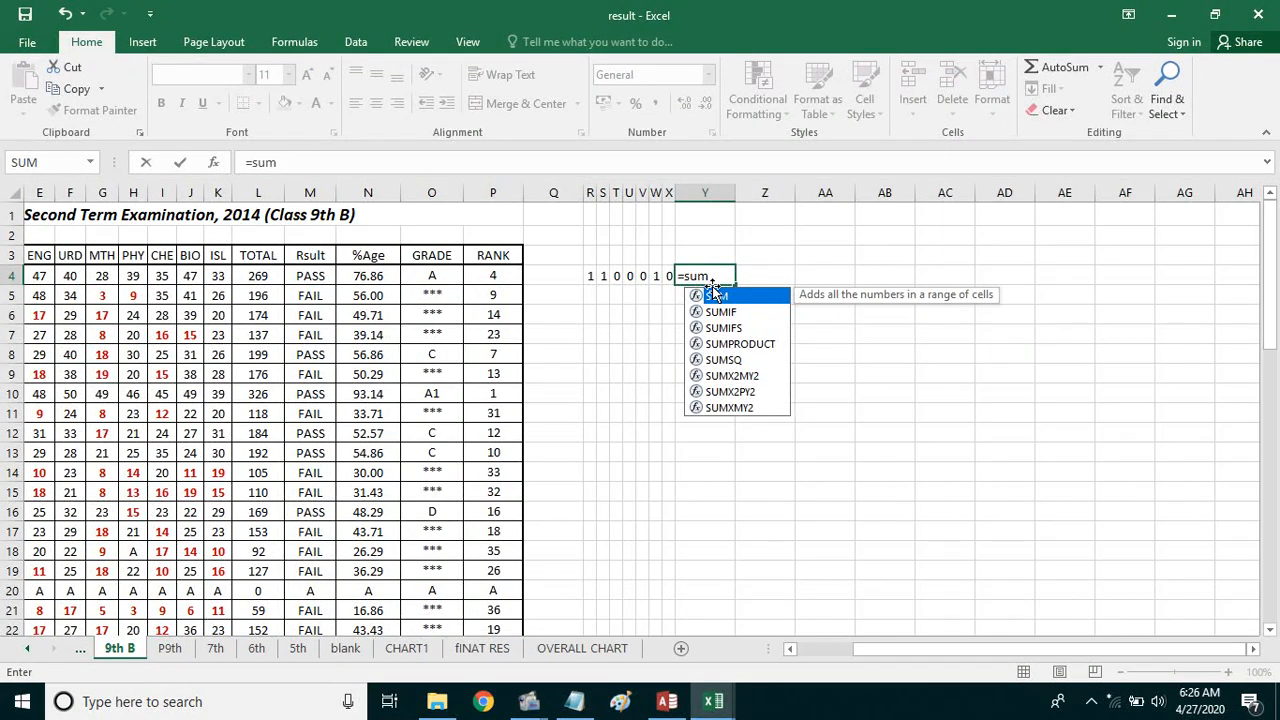
pyautogui.write('(')
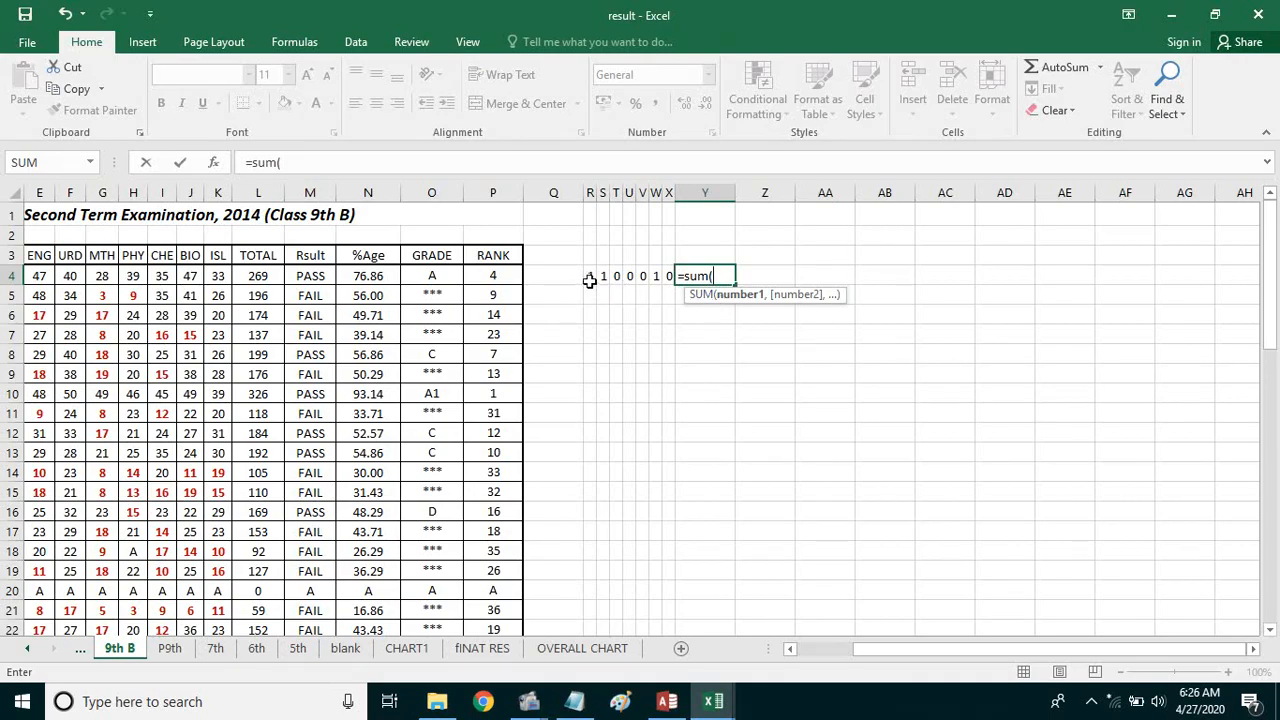
pyautogui.moveTo(589, 277); pyautogui.dragTo(668, 276)
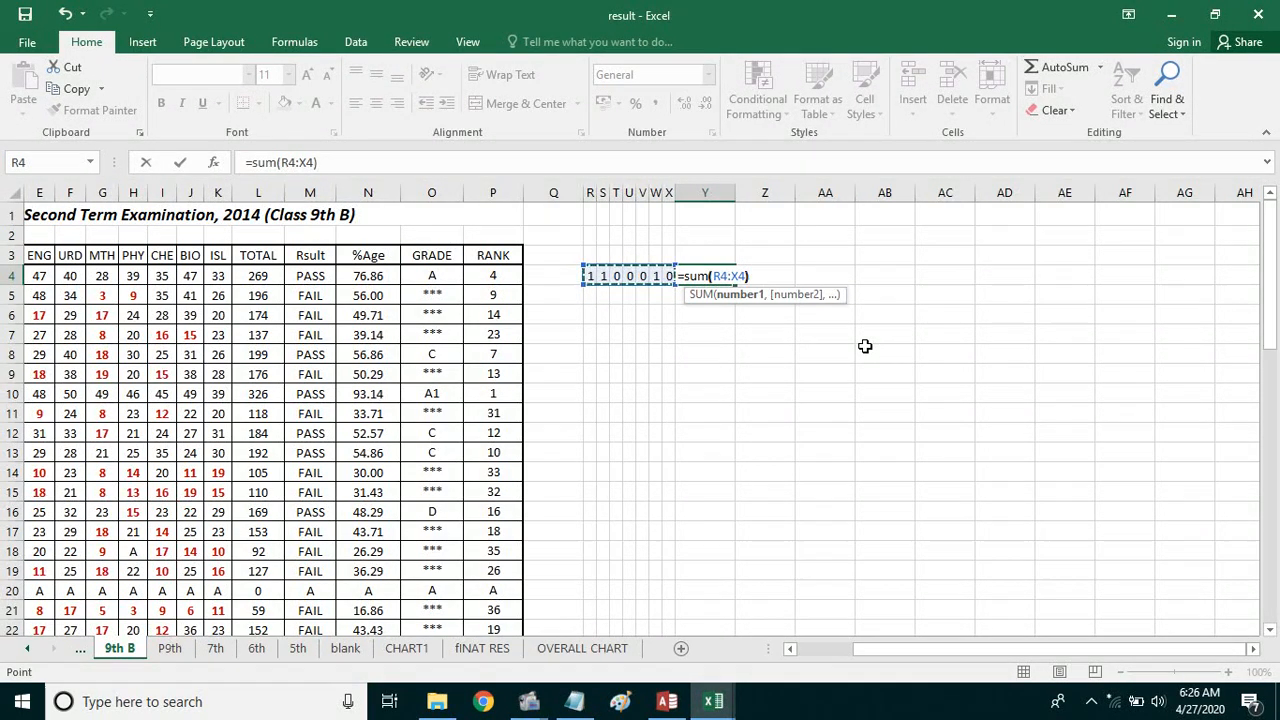
pyautogui.write(')')
pyautogui.press('Return')
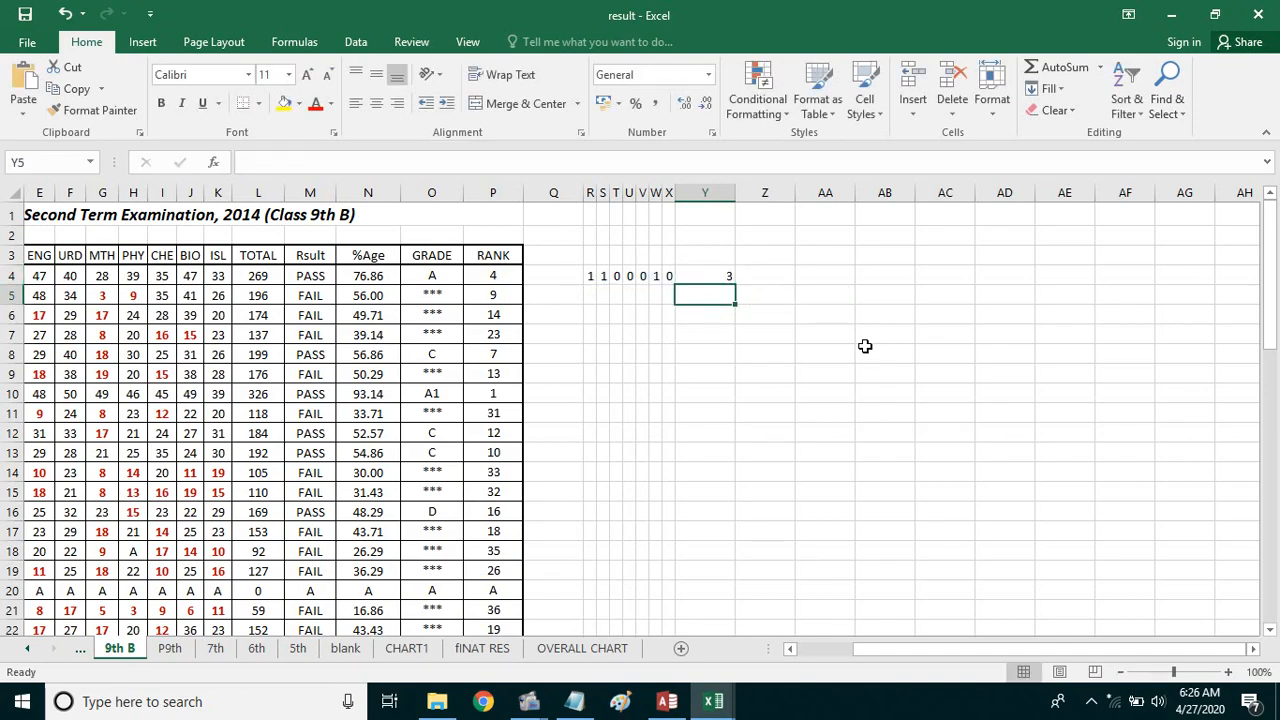
# Copy the formulas in R4:Y4 down to row 44 for all students and narrow column Y
pyautogui.moveTo(589, 275); pyautogui.dragTo(704, 480)
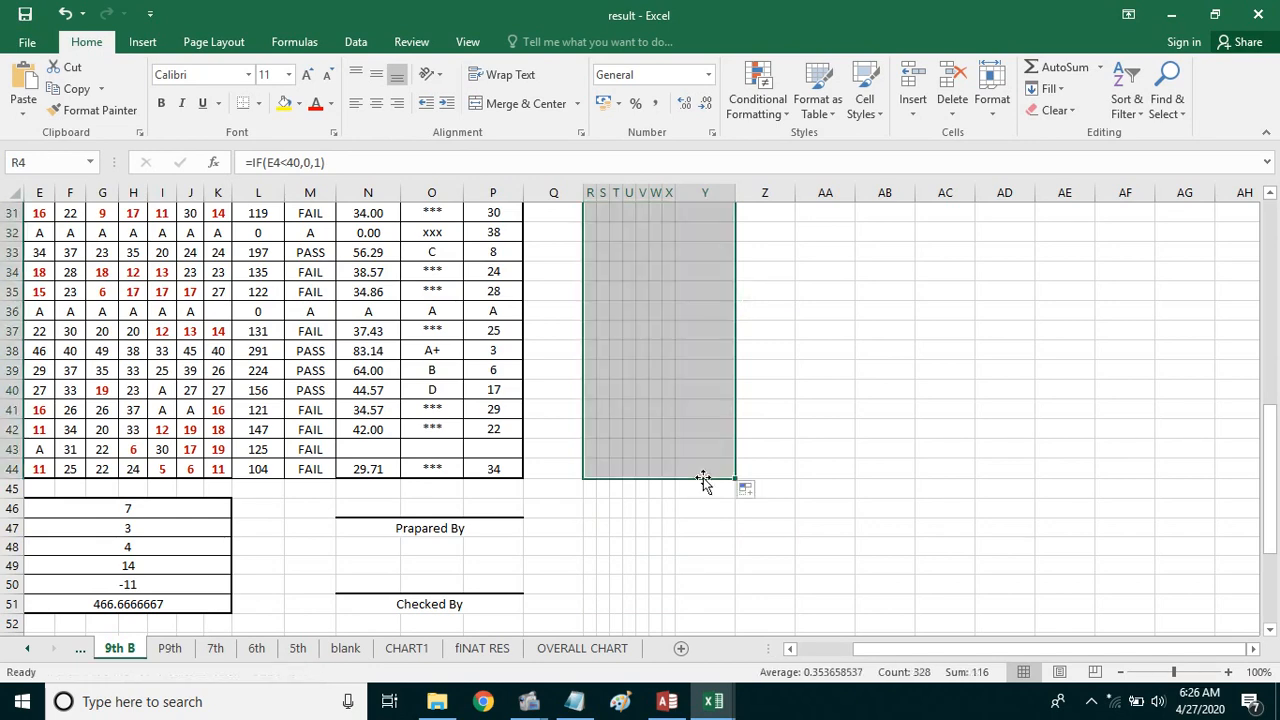
pyautogui.scroll(7, 689, 489)
pyautogui.scroll(3, 689, 489)
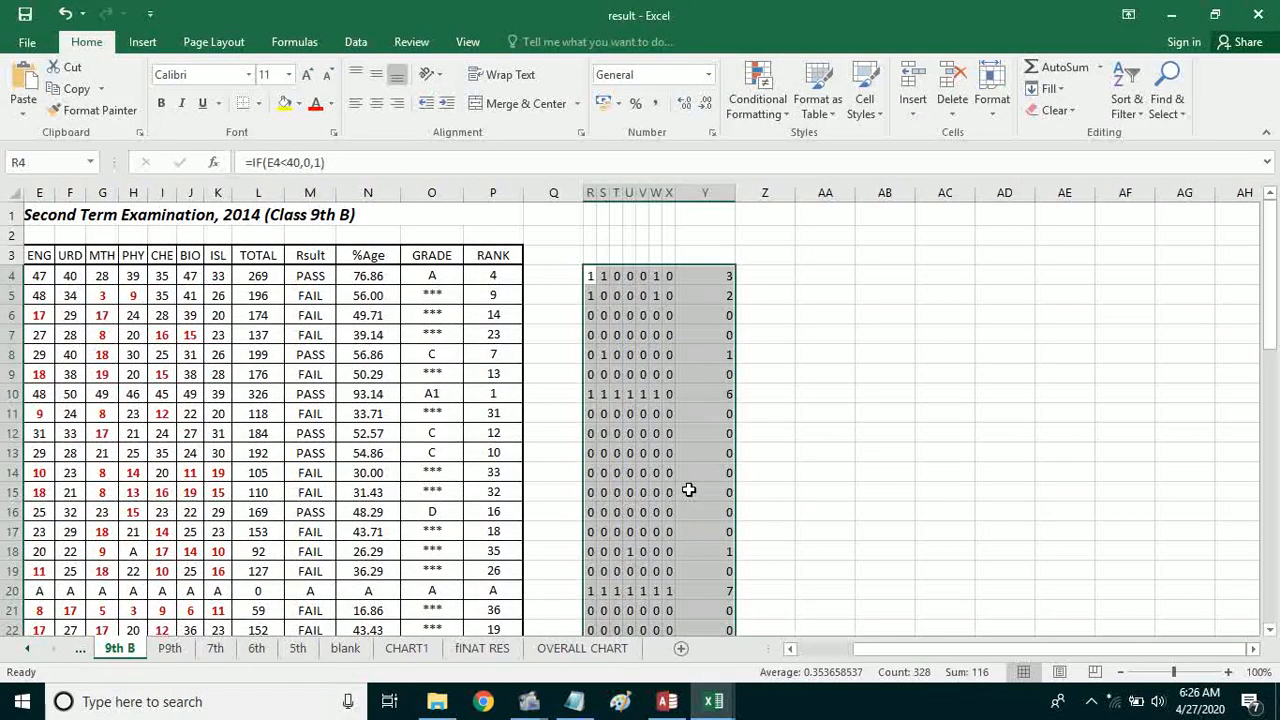
pyautogui.click(689, 420)
pyautogui.moveTo(735, 192); pyautogui.dragTo(711, 193)
pyautogui.click(704, 274)
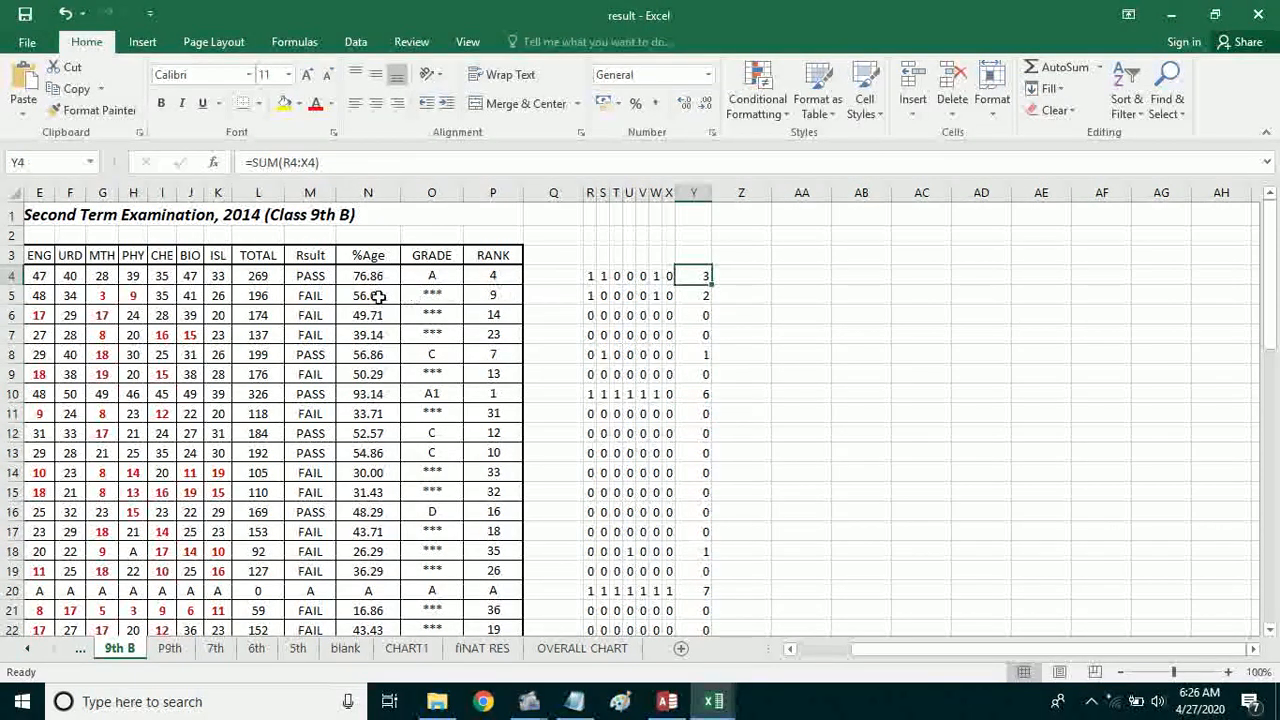
# Replace the first student's result in M4 with the formula =IF(Y4<7,"FAIL","PASS") and review it against the entry in M5
pyautogui.click(300, 281)
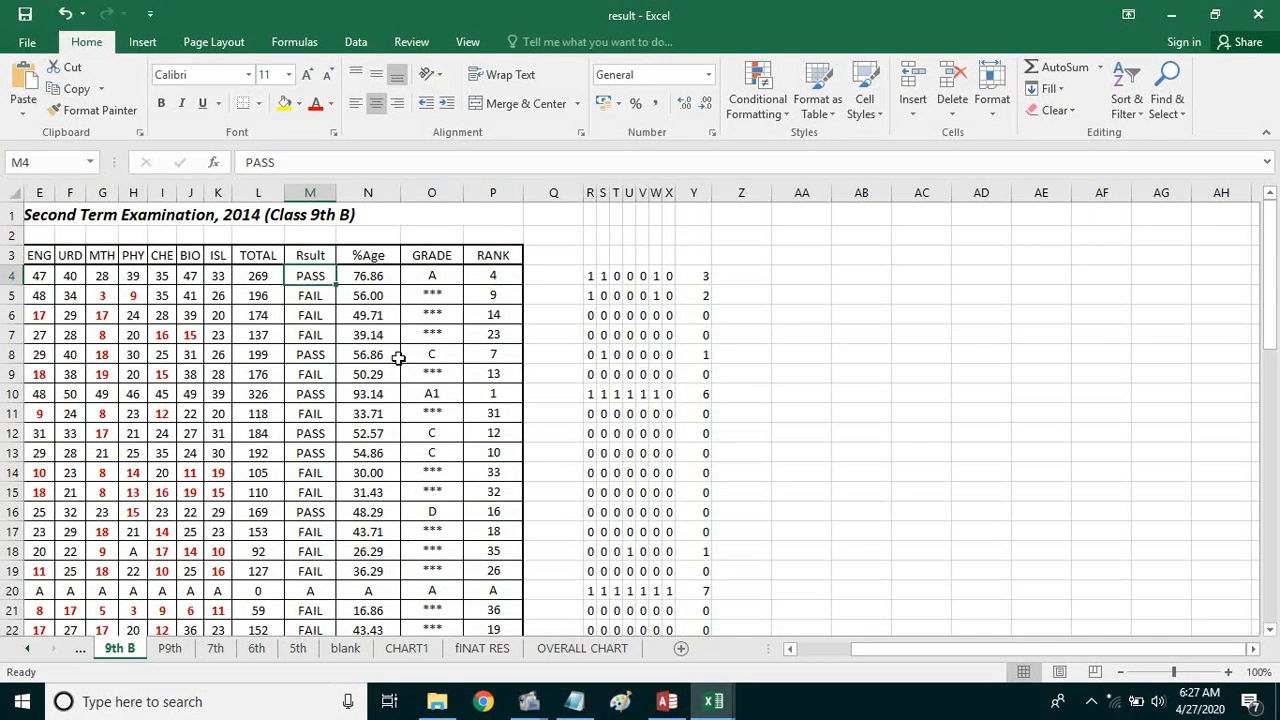
pyautogui.write('=')
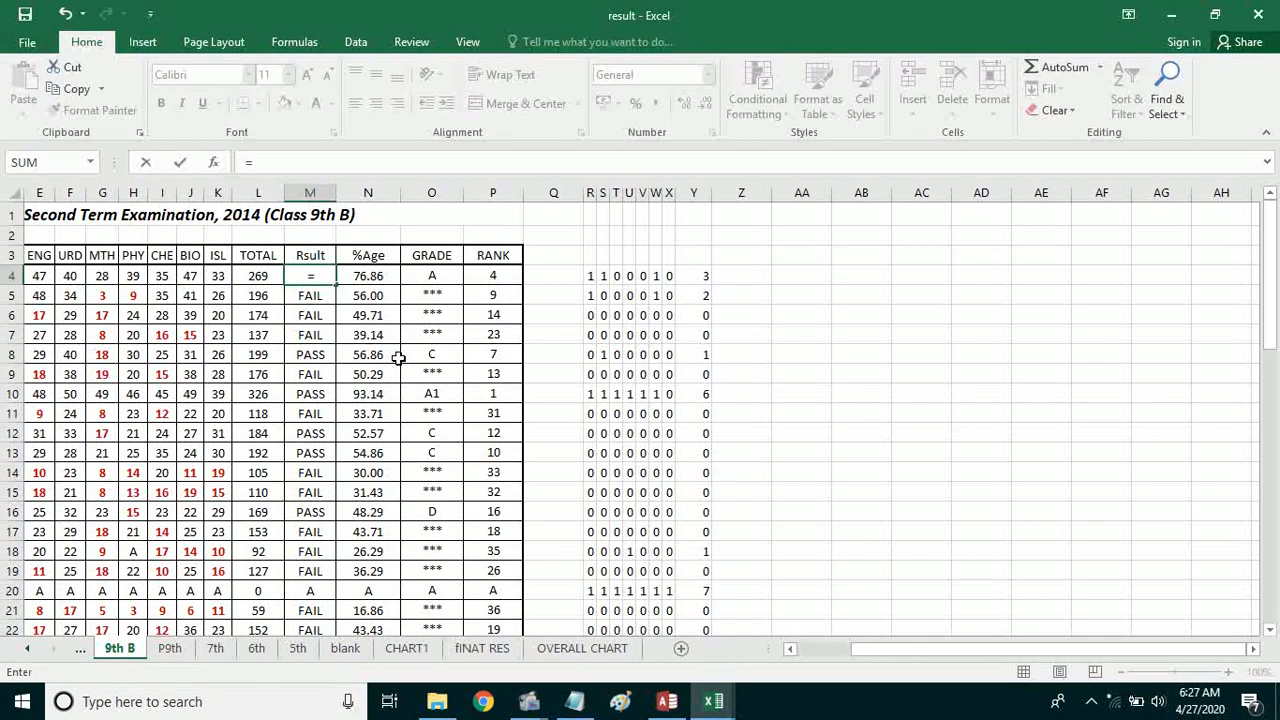
pyautogui.write('if')
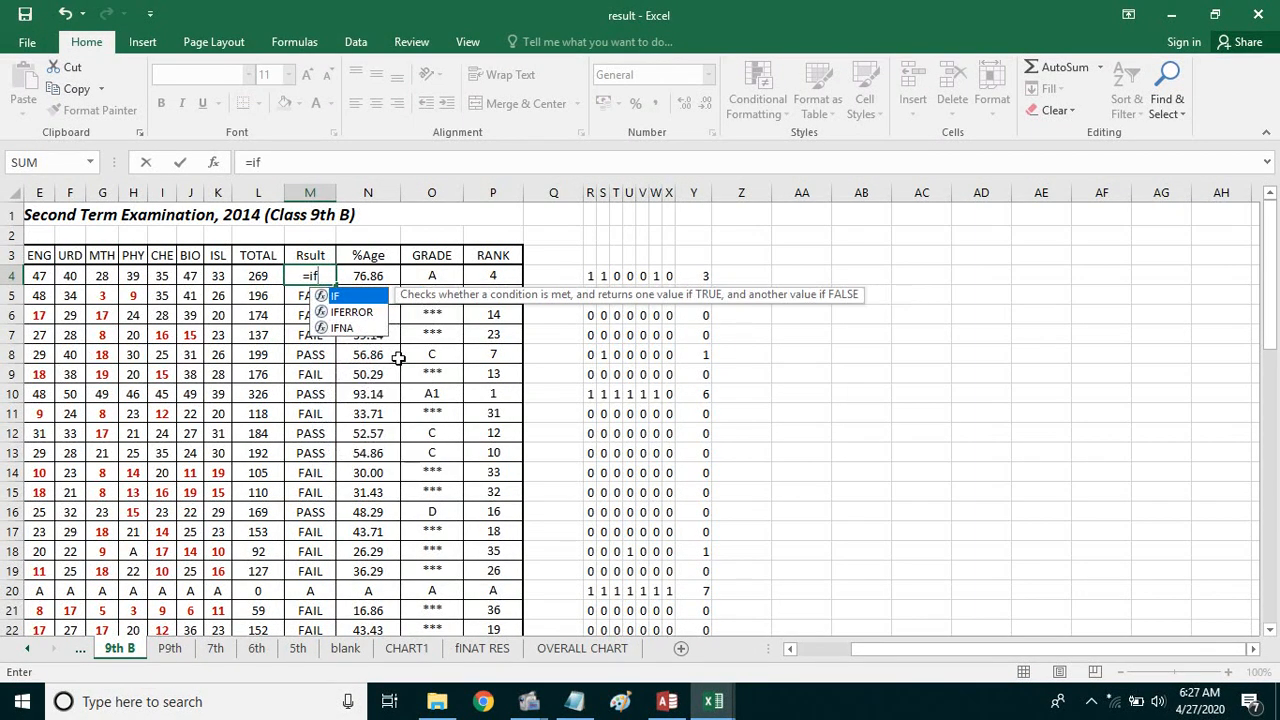
pyautogui.write('(')
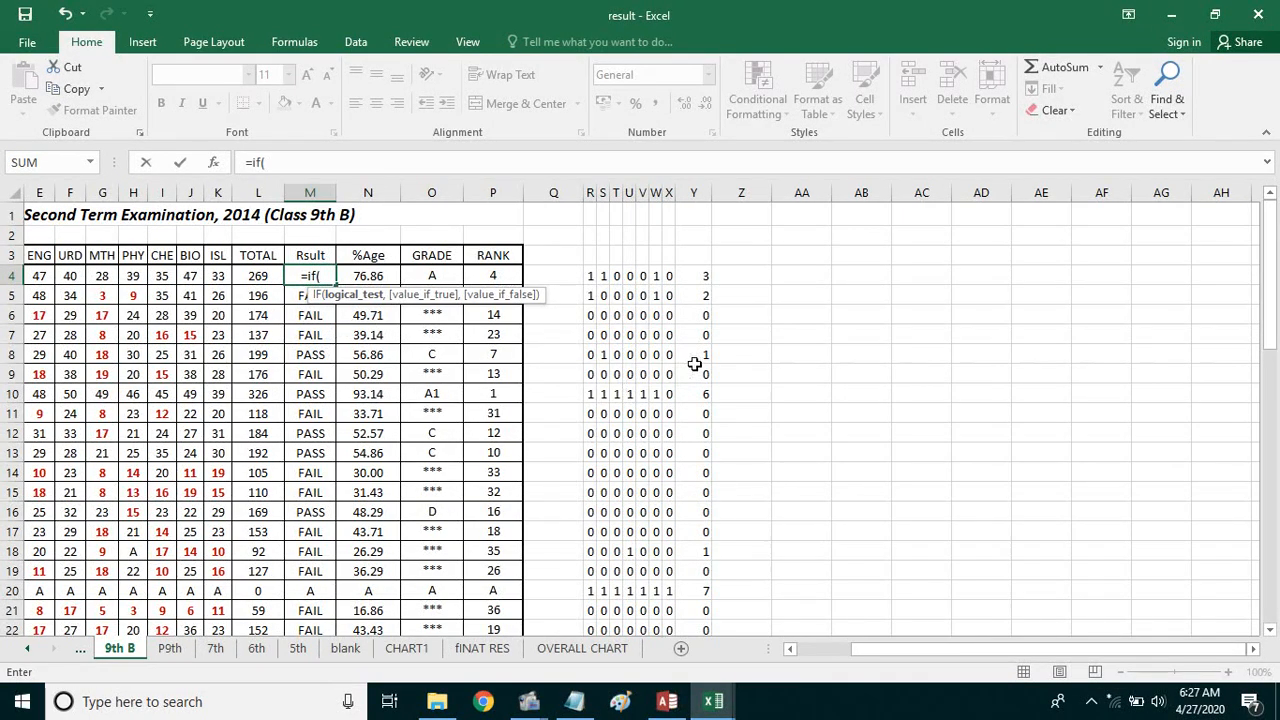
pyautogui.click(704, 277)
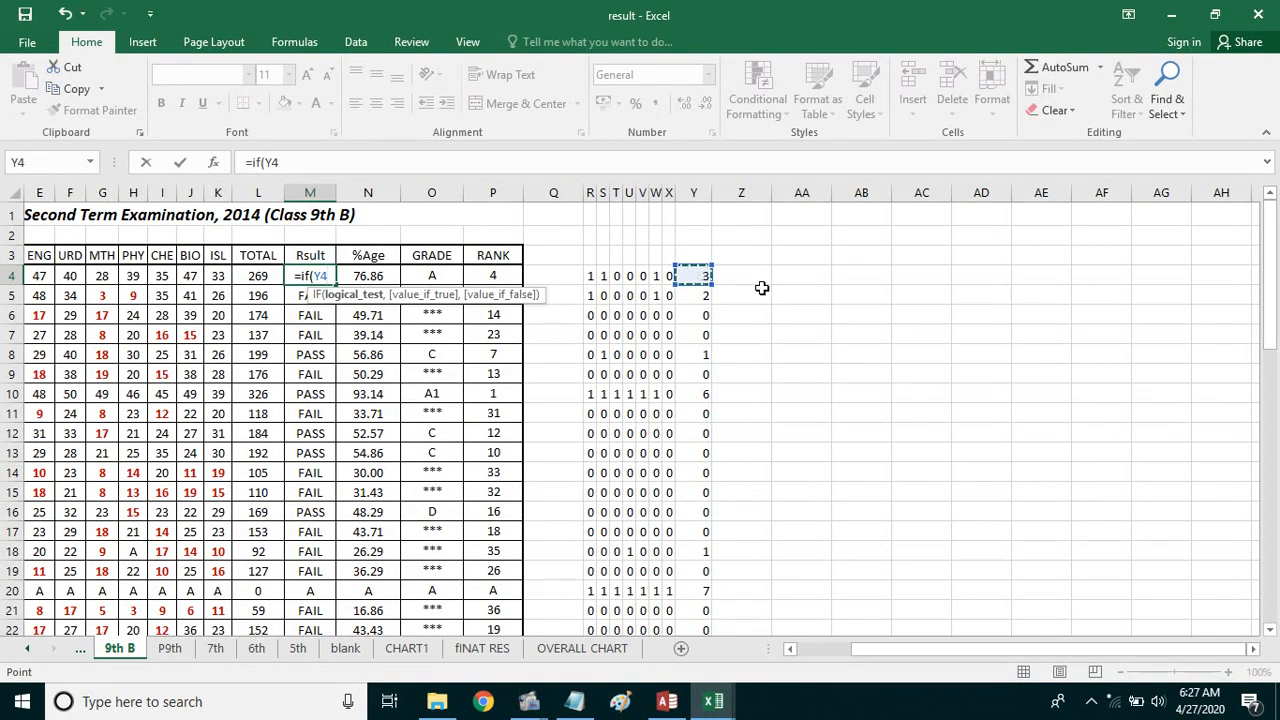
pyautogui.write('<')
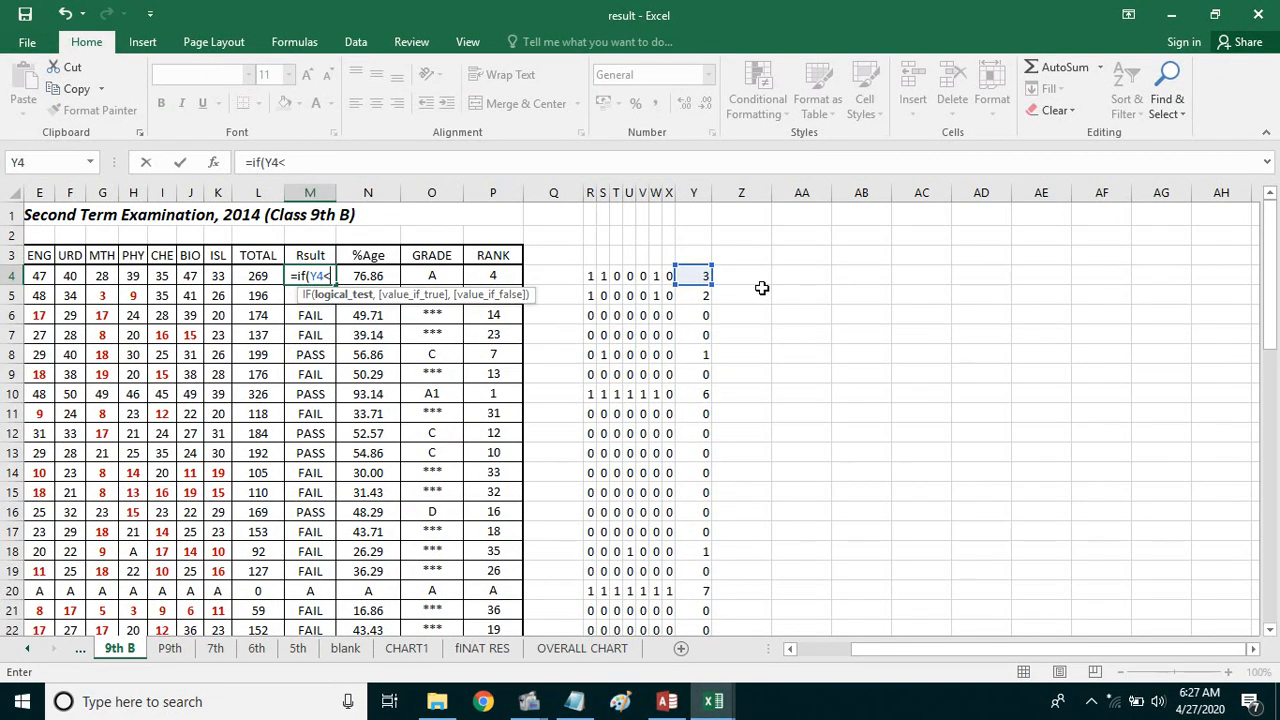
pyautogui.write('7')
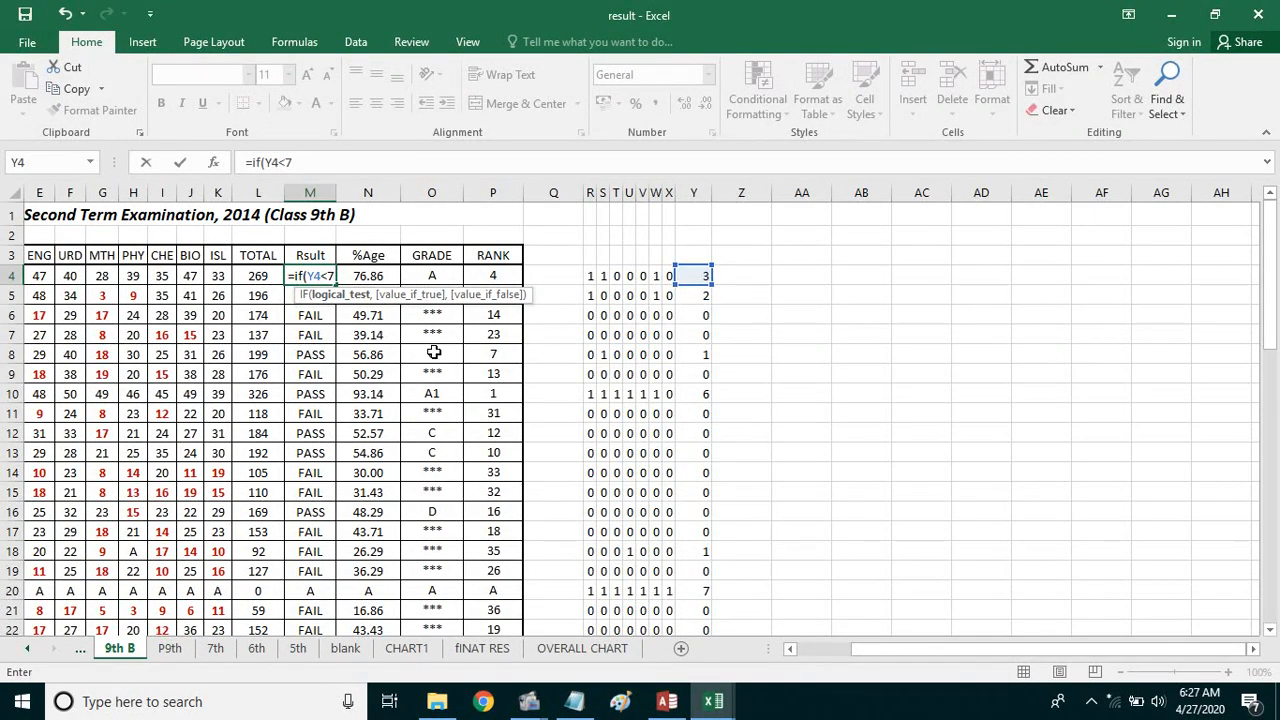
pyautogui.write(',')
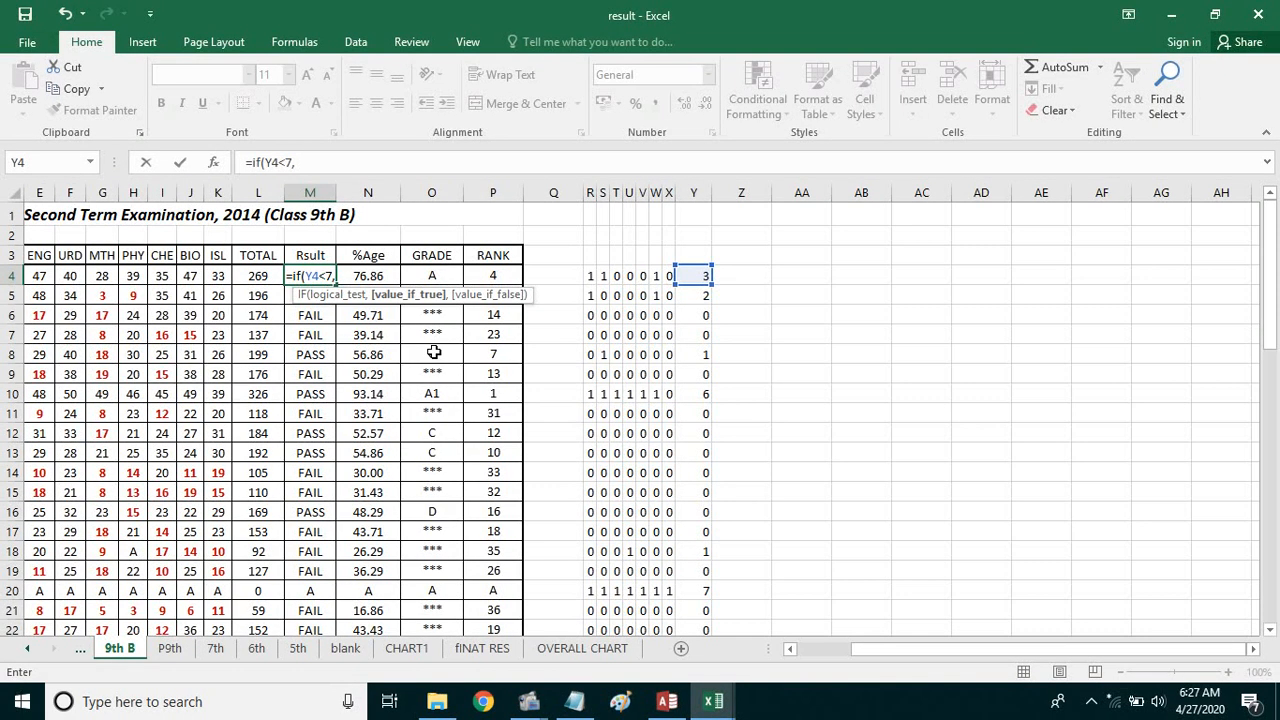
pyautogui.write('"P')
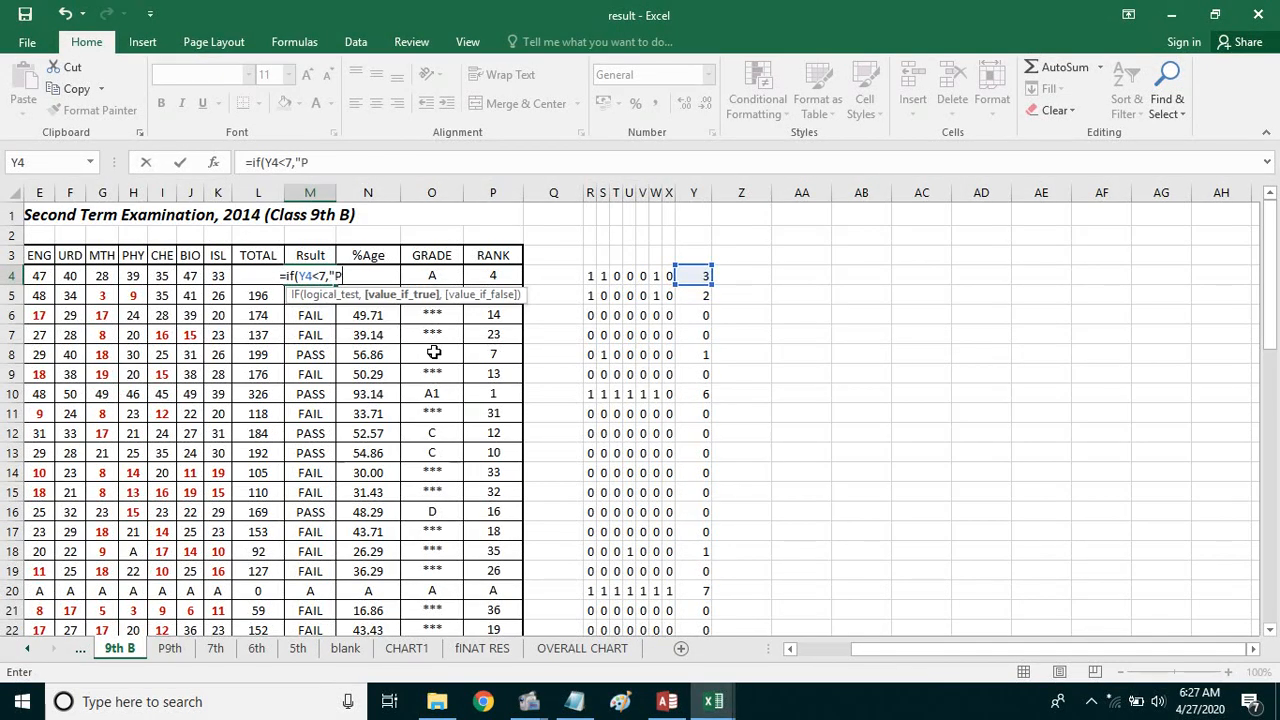
pyautogui.press('BackSpace')
pyautogui.write('FAI')
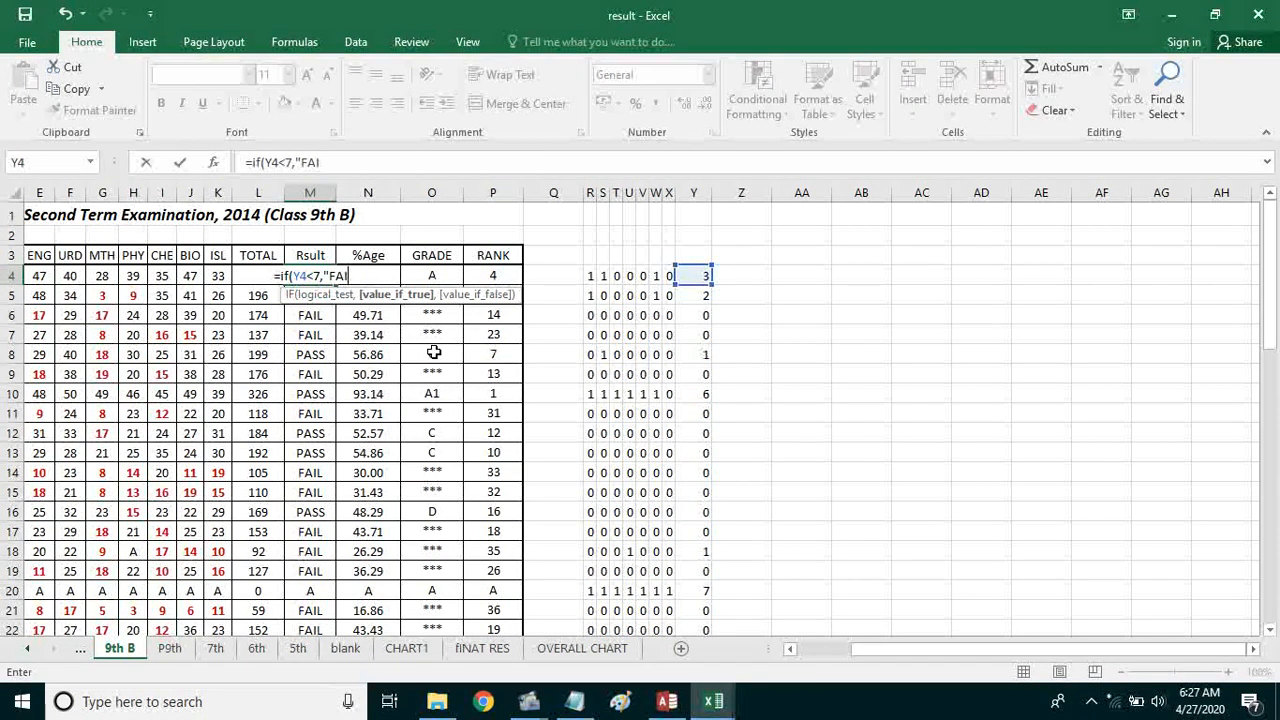
pyautogui.write('L"')
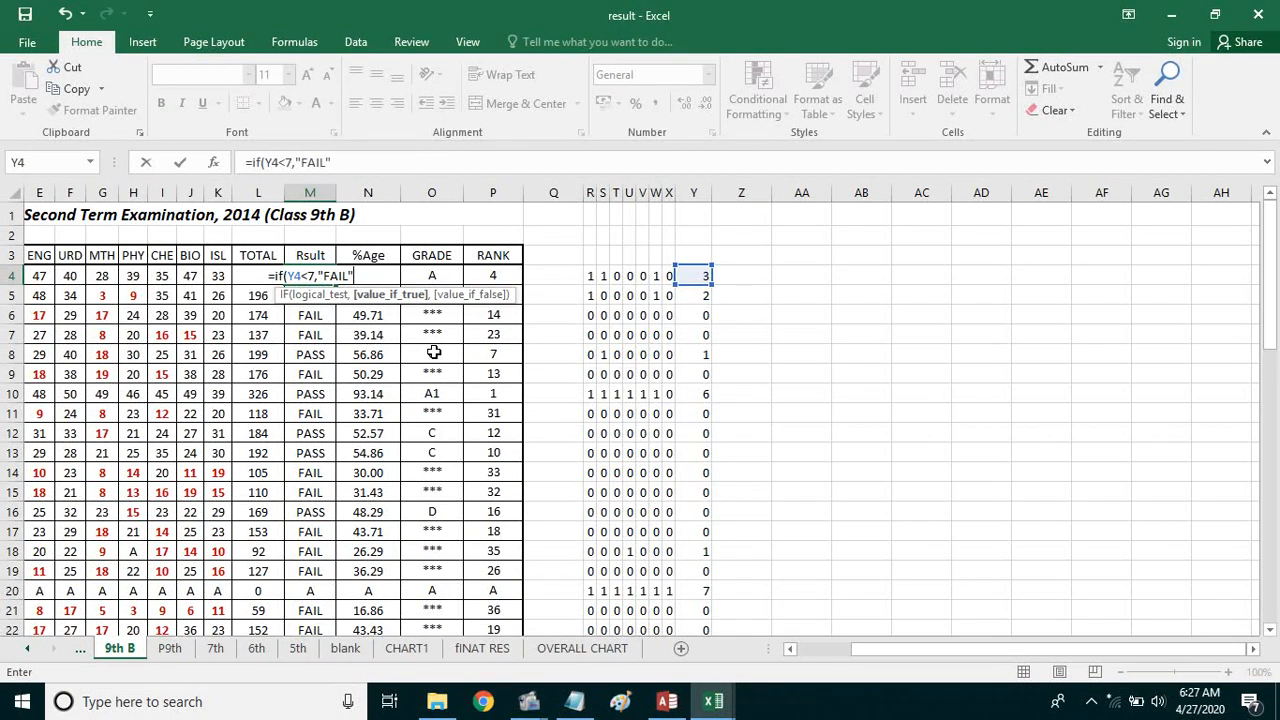
pyautogui.write(',')
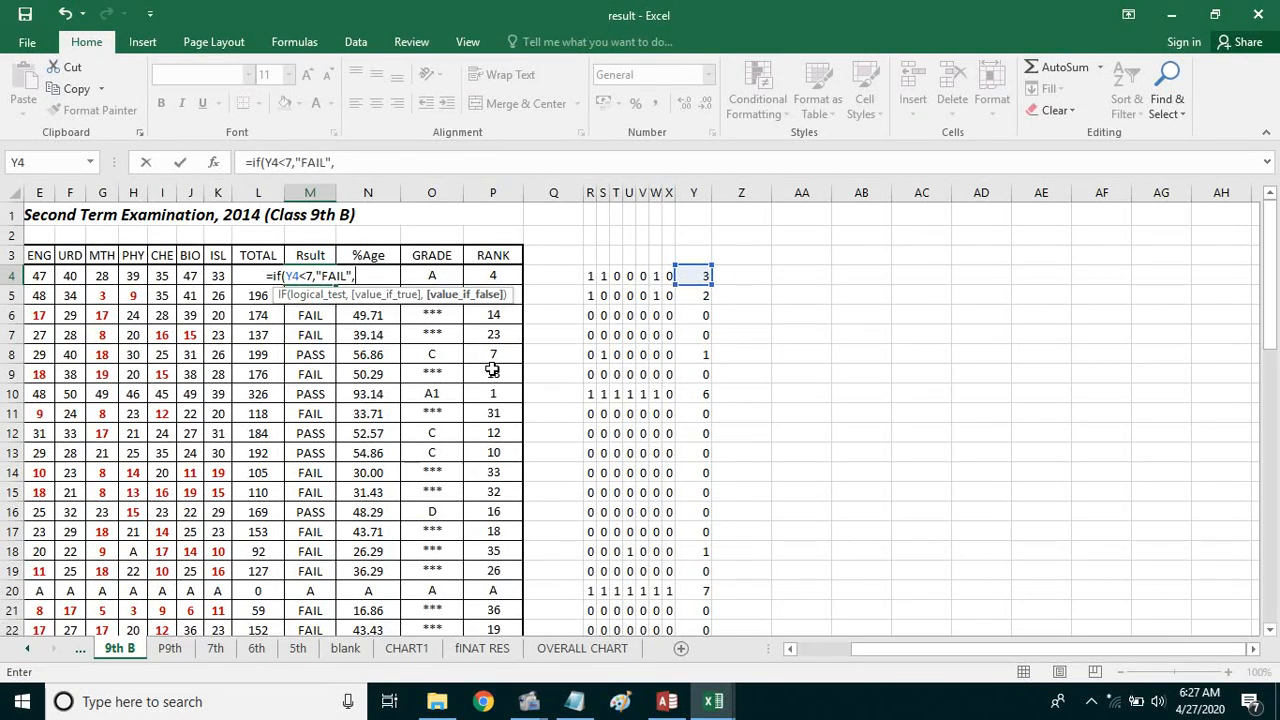
pyautogui.write('"PASS')
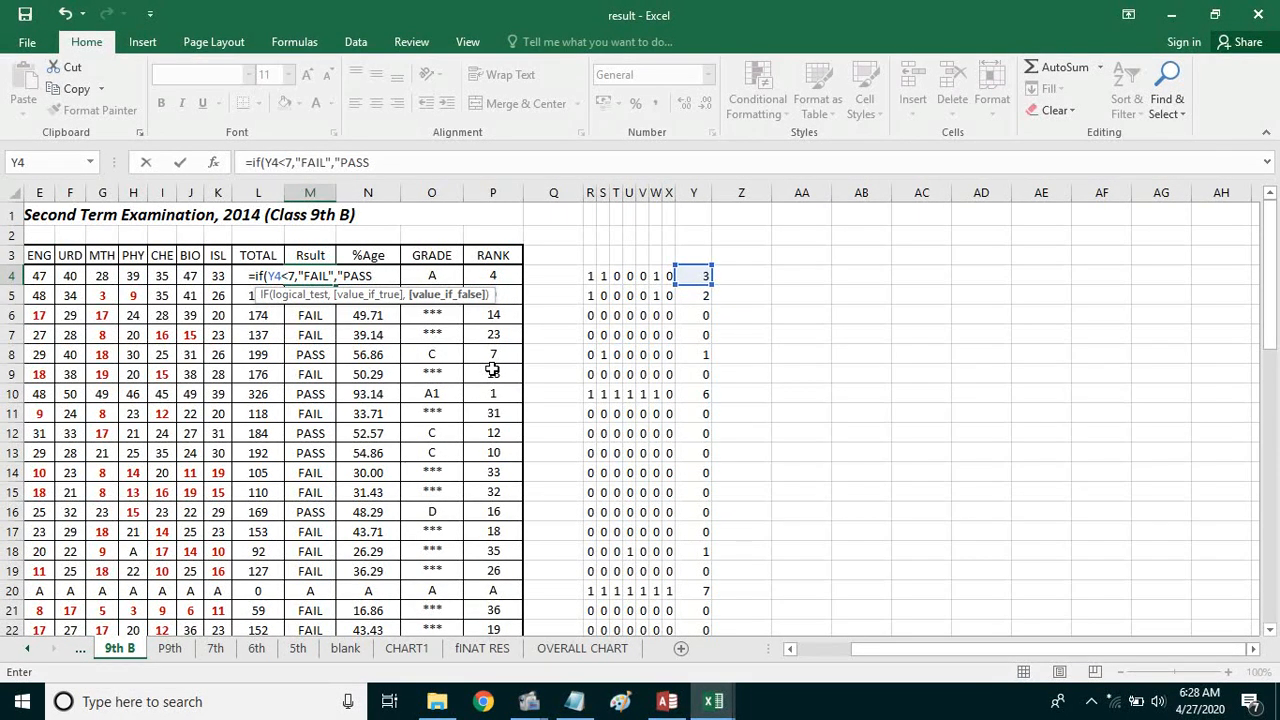
pyautogui.write('"')
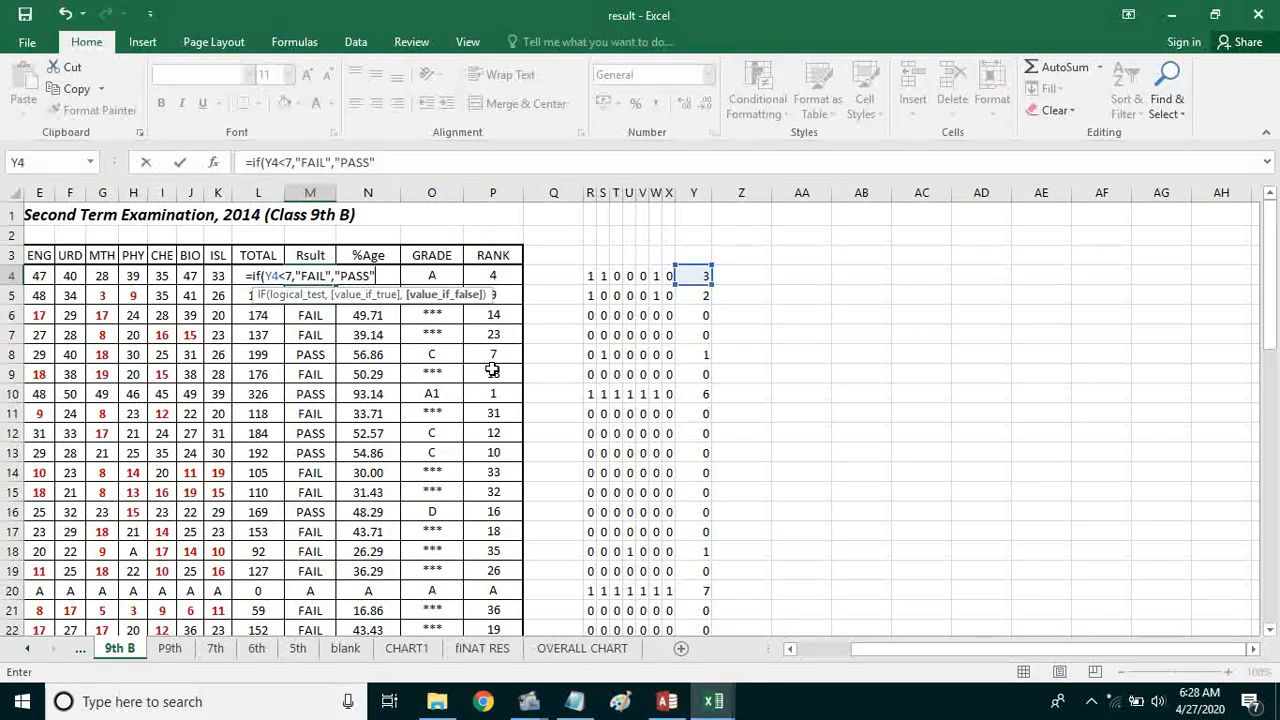
pyautogui.write(')')
pyautogui.press('Return')
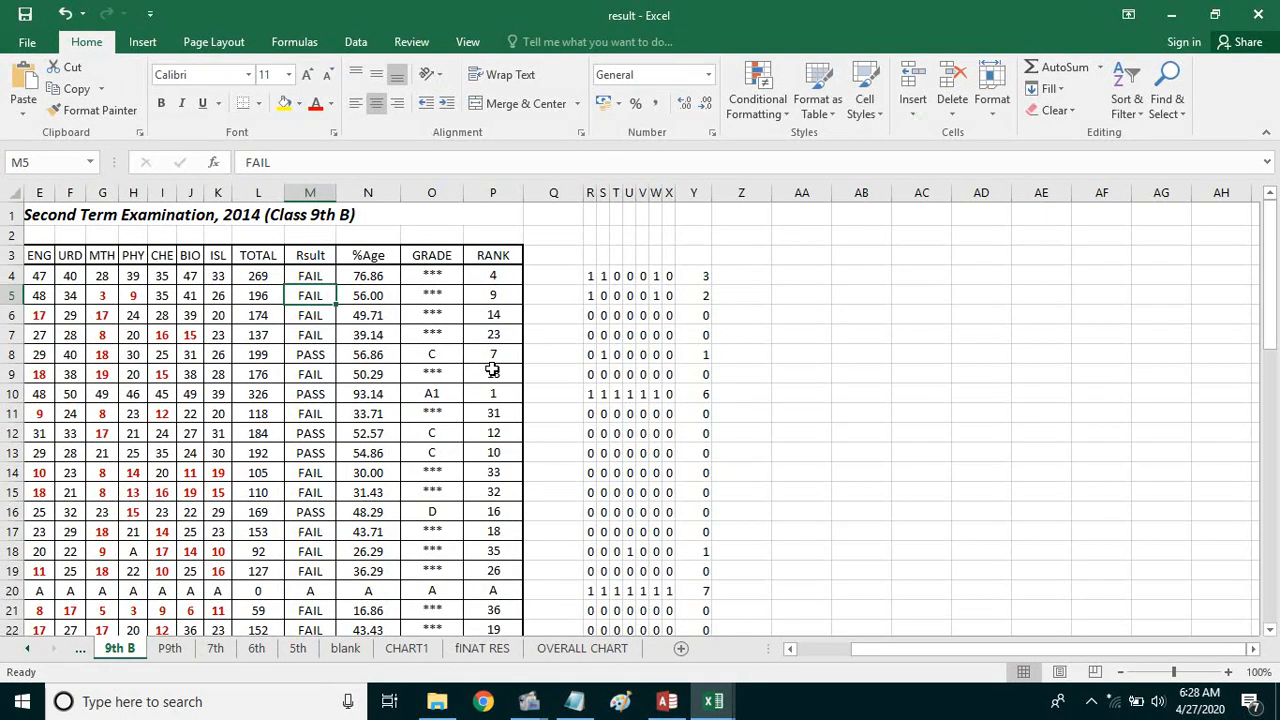
pyautogui.click(310, 279)
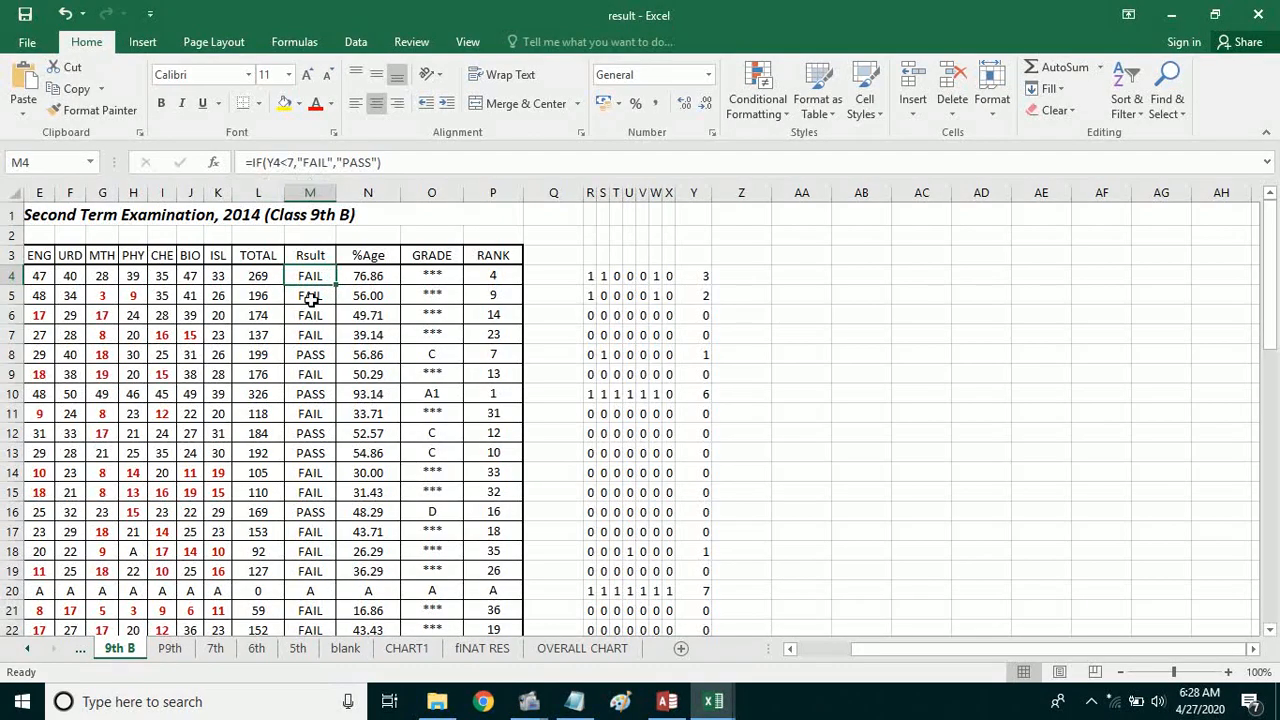
pyautogui.click(316, 295)
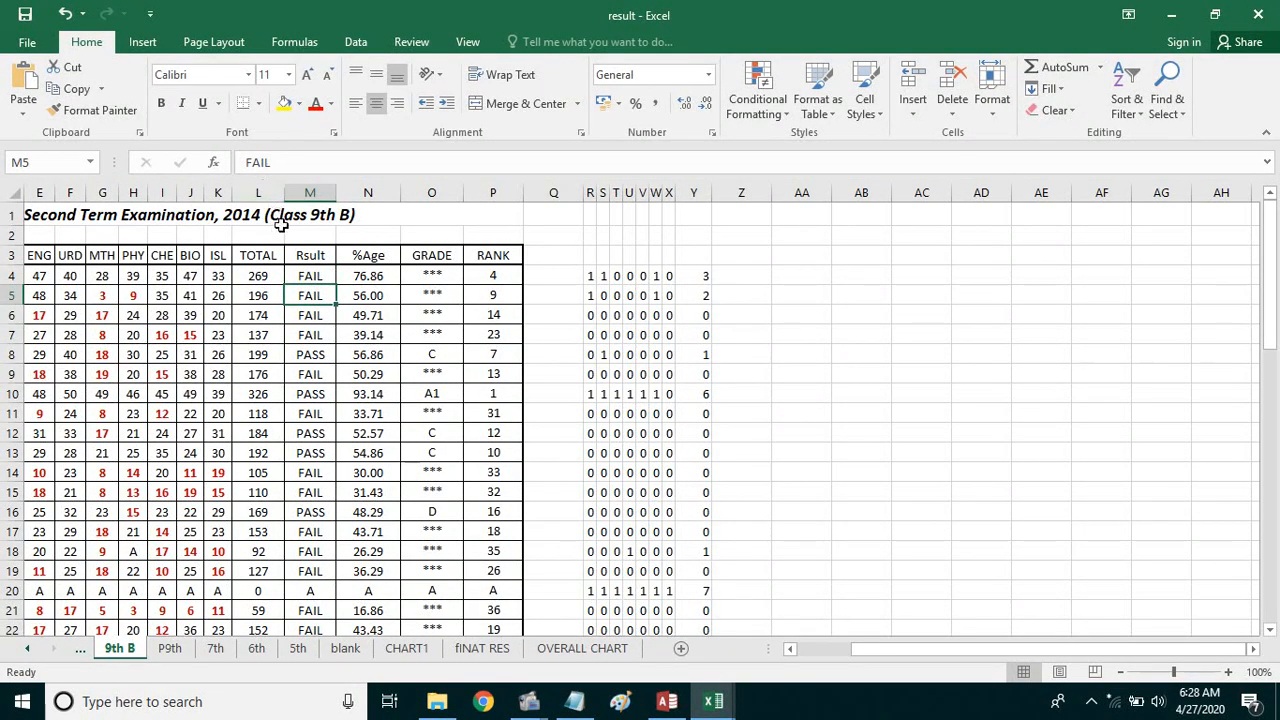
# Copy the FAIL/PASS formula from M4 down the result column to row 44
pyautogui.moveTo(305, 277); pyautogui.dragTo(347, 605)
pyautogui.click(370, 510)
pyautogui.scroll(3, 372, 514)
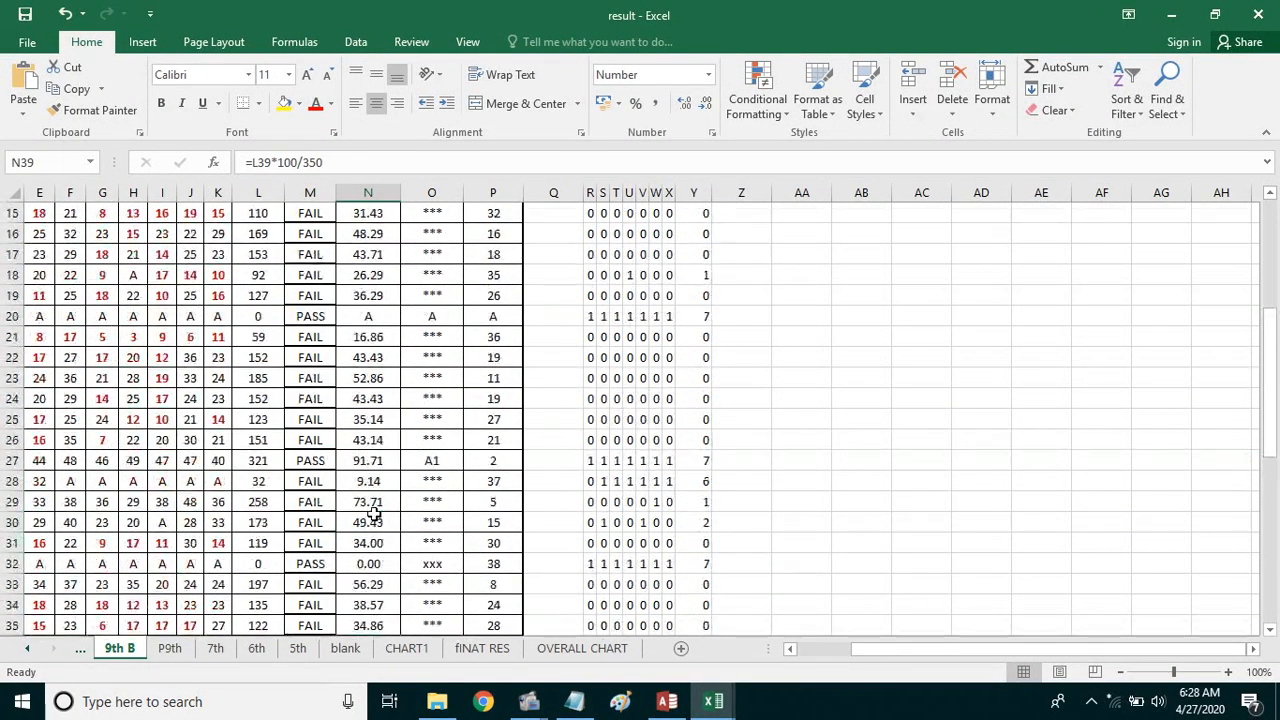
pyautogui.scroll(2, 372, 514)
# Examine why the absent student in row 20 gets that result by comparing M20 and L21 with the subject tests and sum in R20:Y20
pyautogui.click(326, 441)
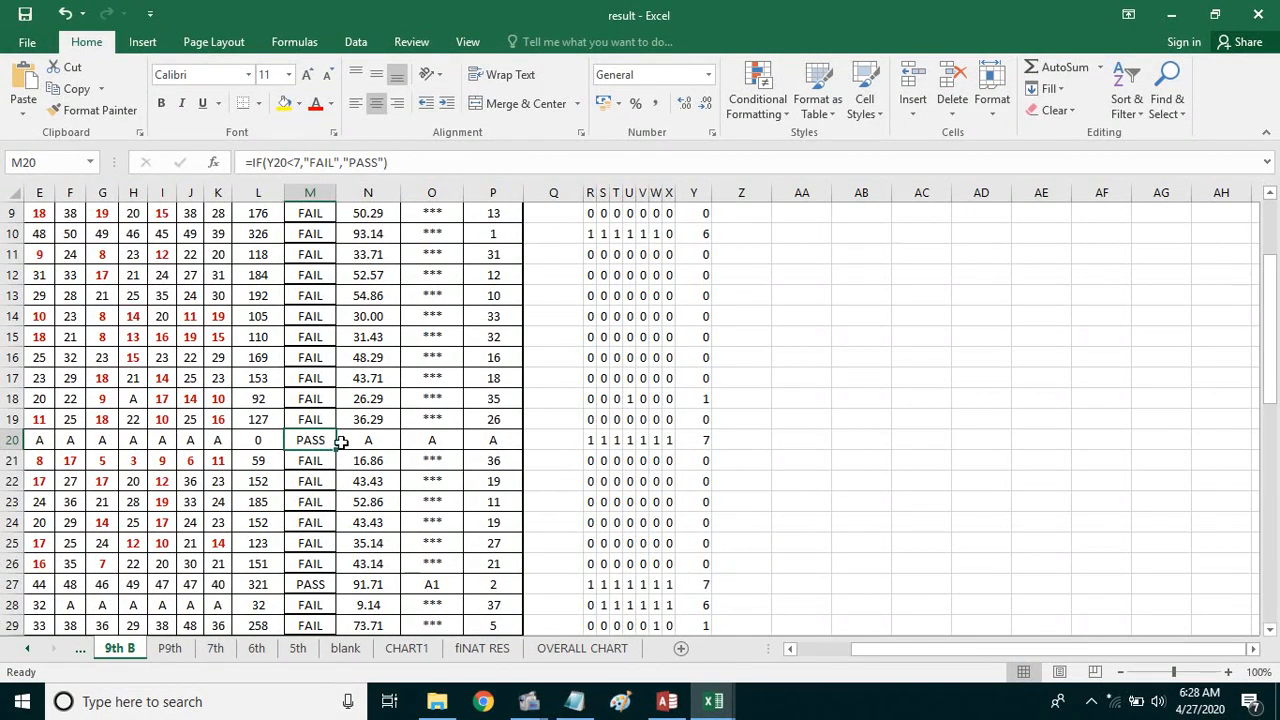
pyautogui.moveTo(705, 440); pyautogui.dragTo(577, 442)
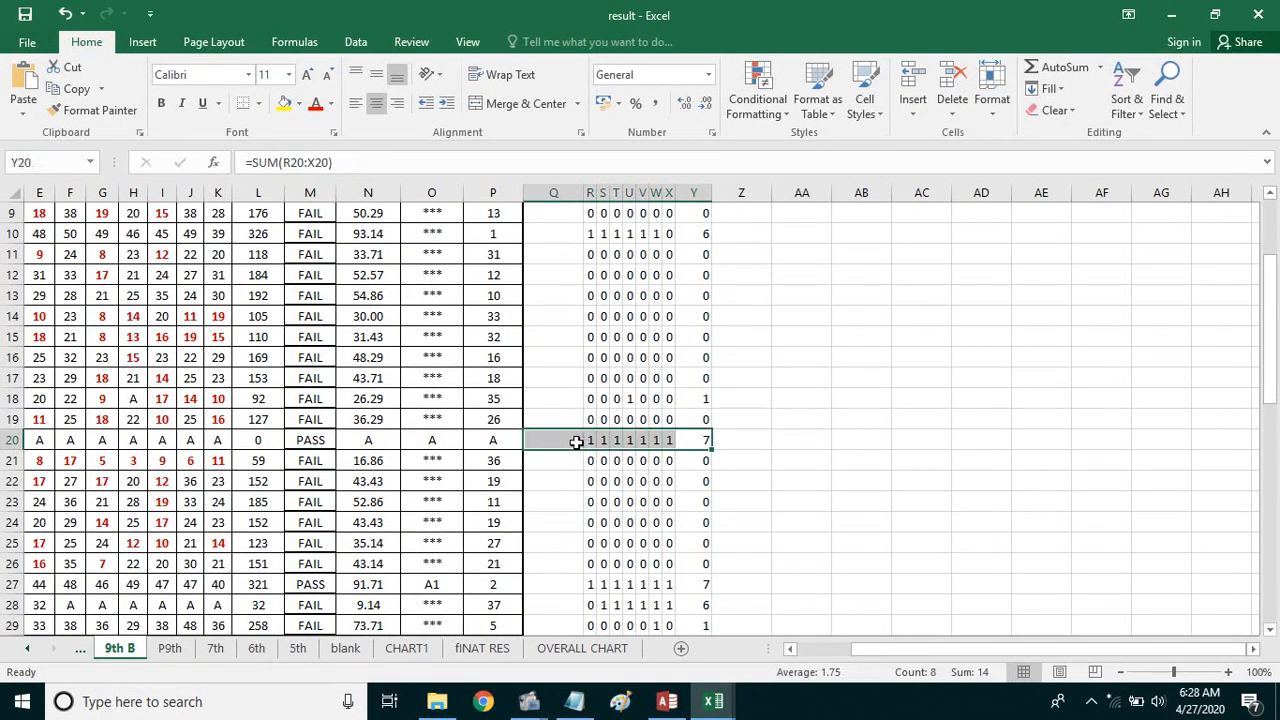
pyautogui.click(424, 446)
pyautogui.click(367, 445)
pyautogui.click(304, 447)
pyautogui.click(251, 455)
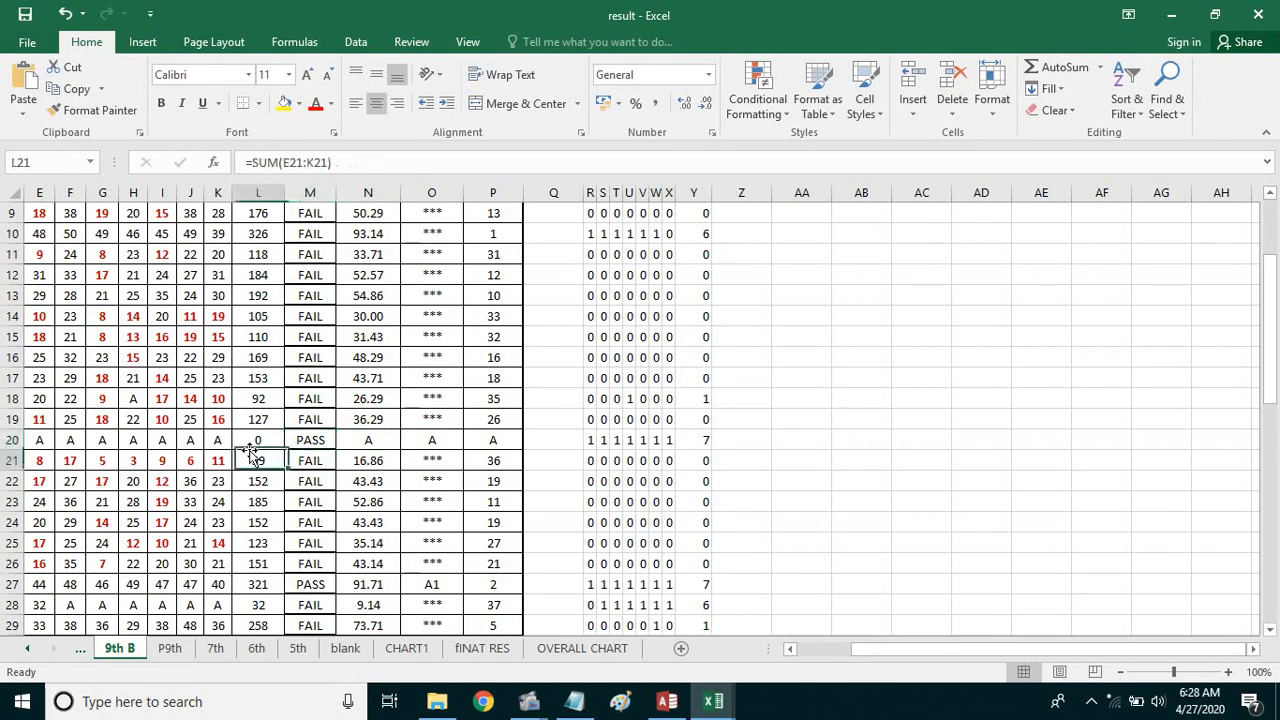
pyautogui.click(367, 443)
pyautogui.moveTo(606, 440); pyautogui.dragTo(705, 441)
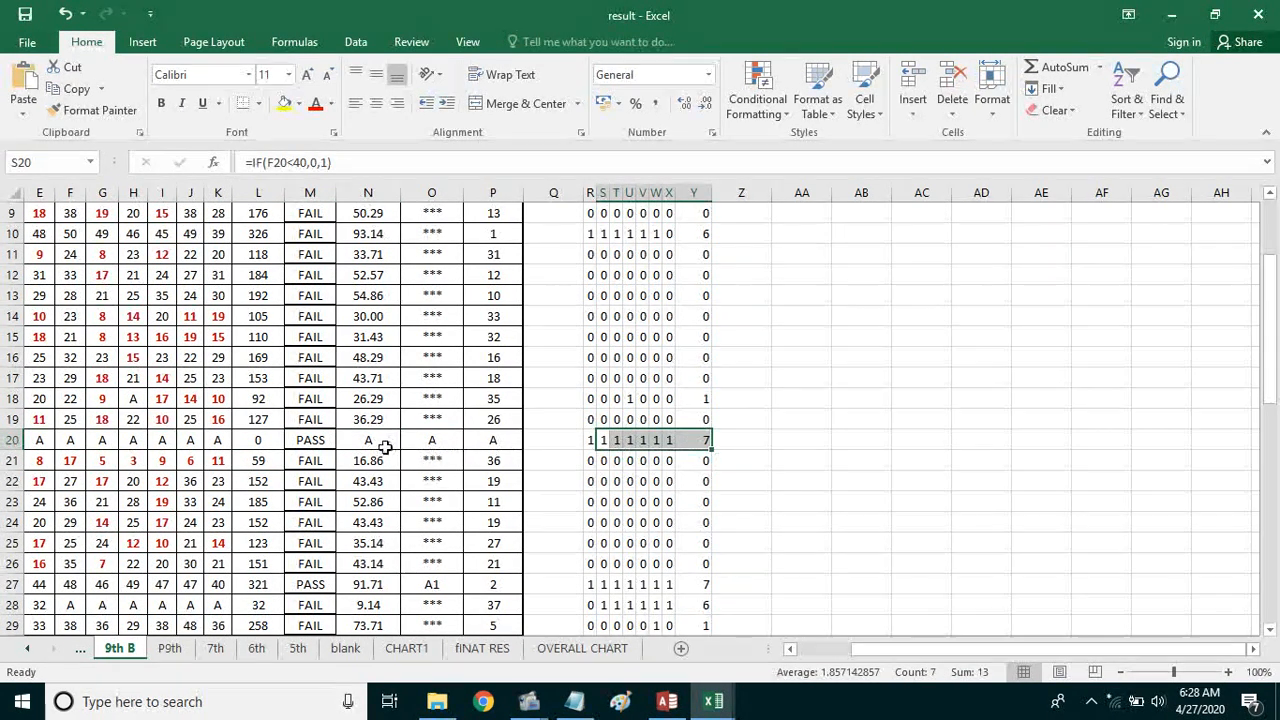
# Replace the absent marks A in E20:K20 with 0 and set the percentage in N20 to 0
pyautogui.click(46, 444)
pyautogui.hscroll(-2, 55, 449)
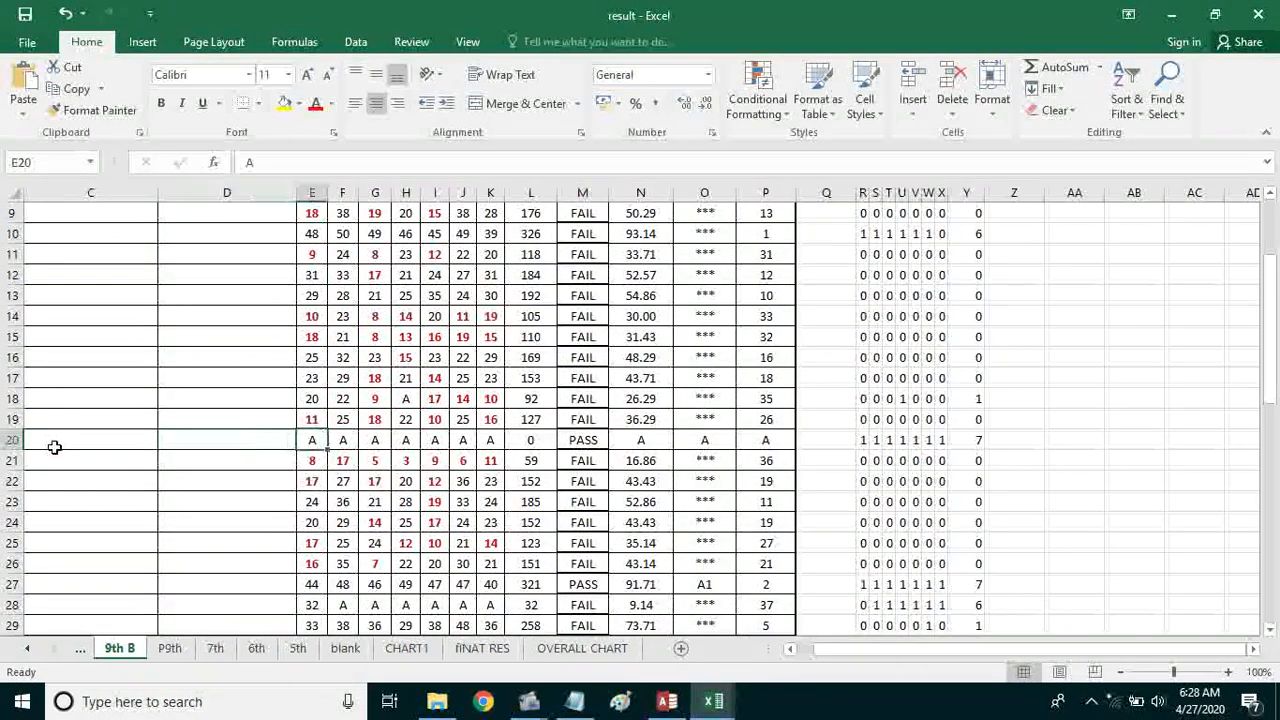
pyautogui.write('0\t0\t0\t0\t0\t0')
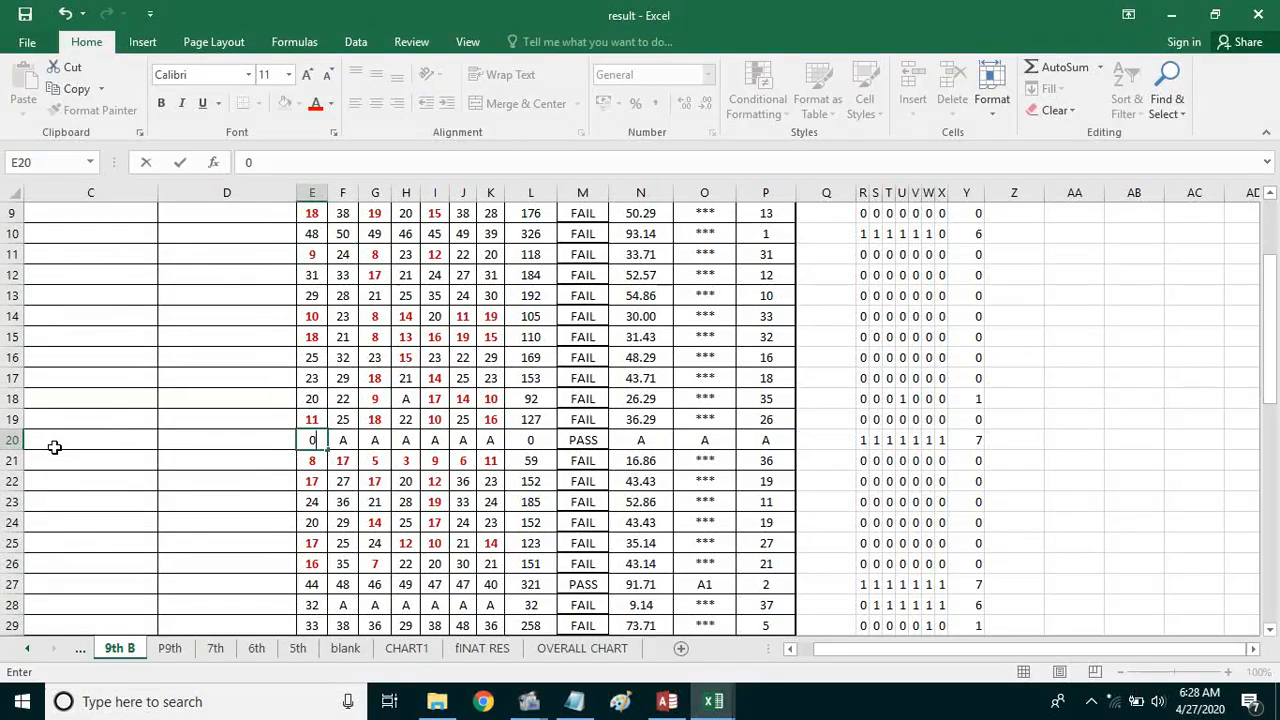
pyautogui.write('\t0\t0\tFAIL\t')
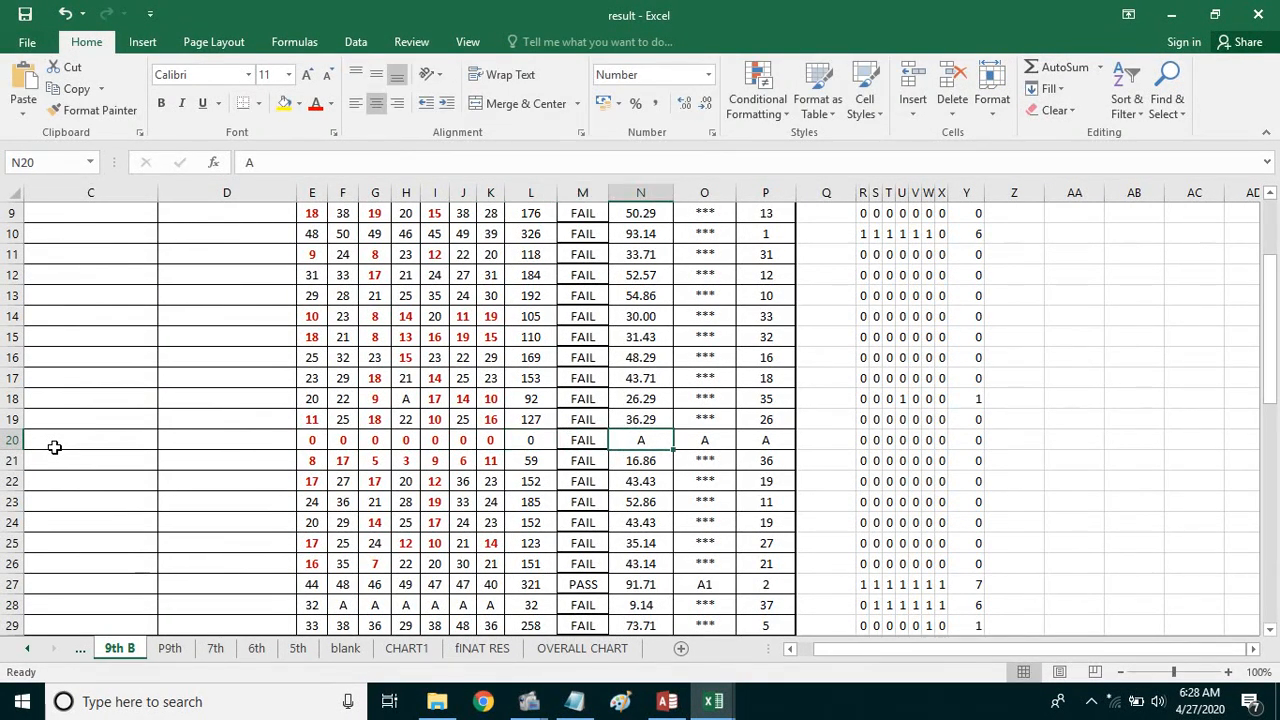
pyautogui.write('0')
pyautogui.press('Tab')
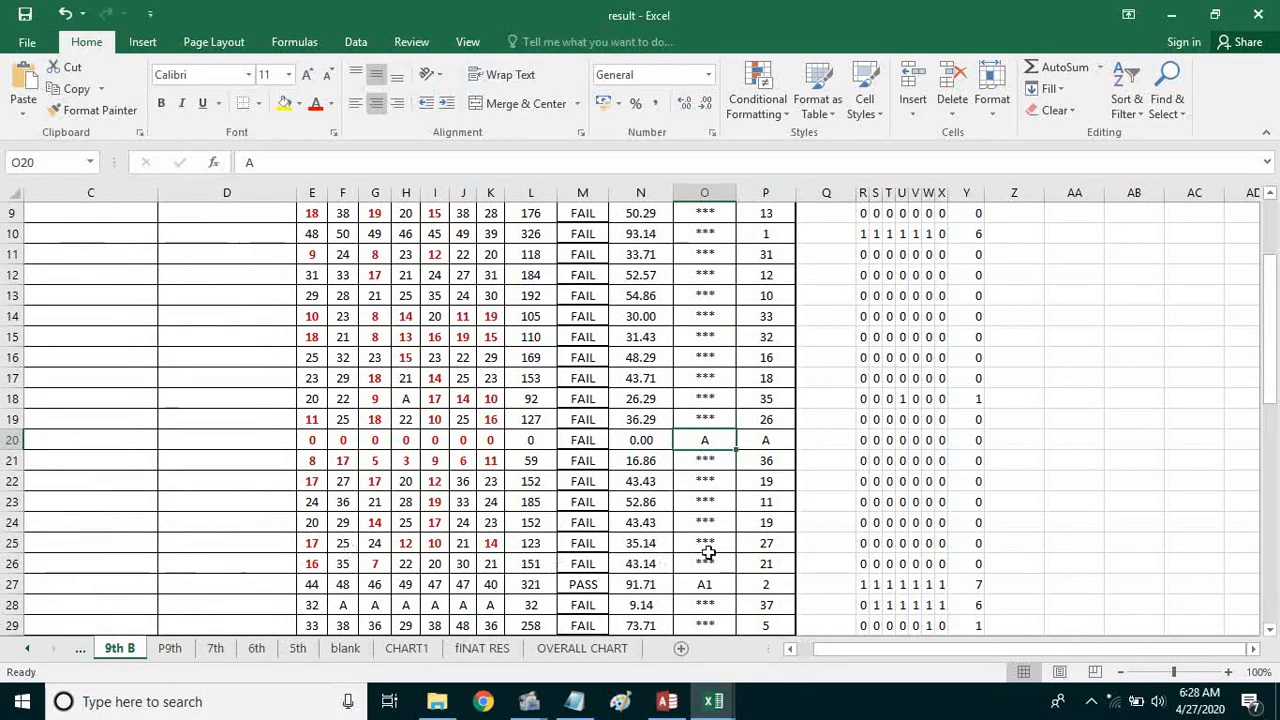
pyautogui.click(663, 440)
# Replace the absent mark in E32 with 0 and copy it across row 32 through L32
pyautogui.scroll(-4, 706, 478)
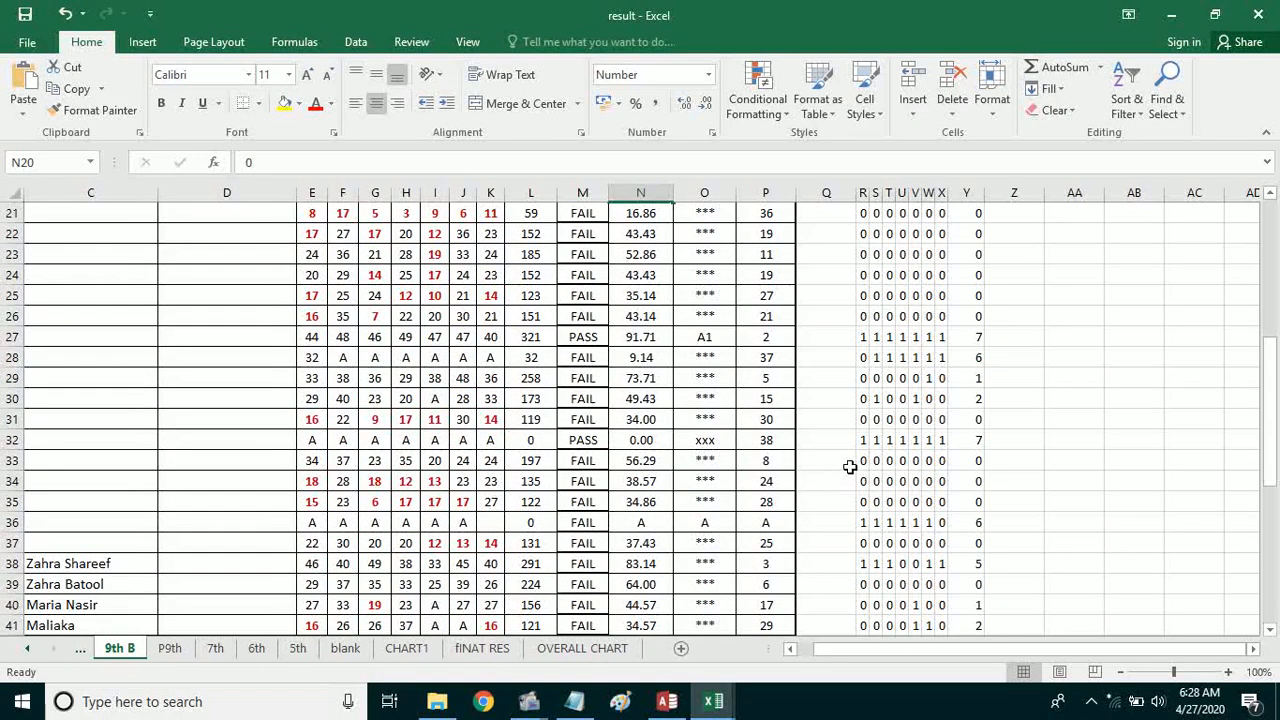
pyautogui.click(900, 440)
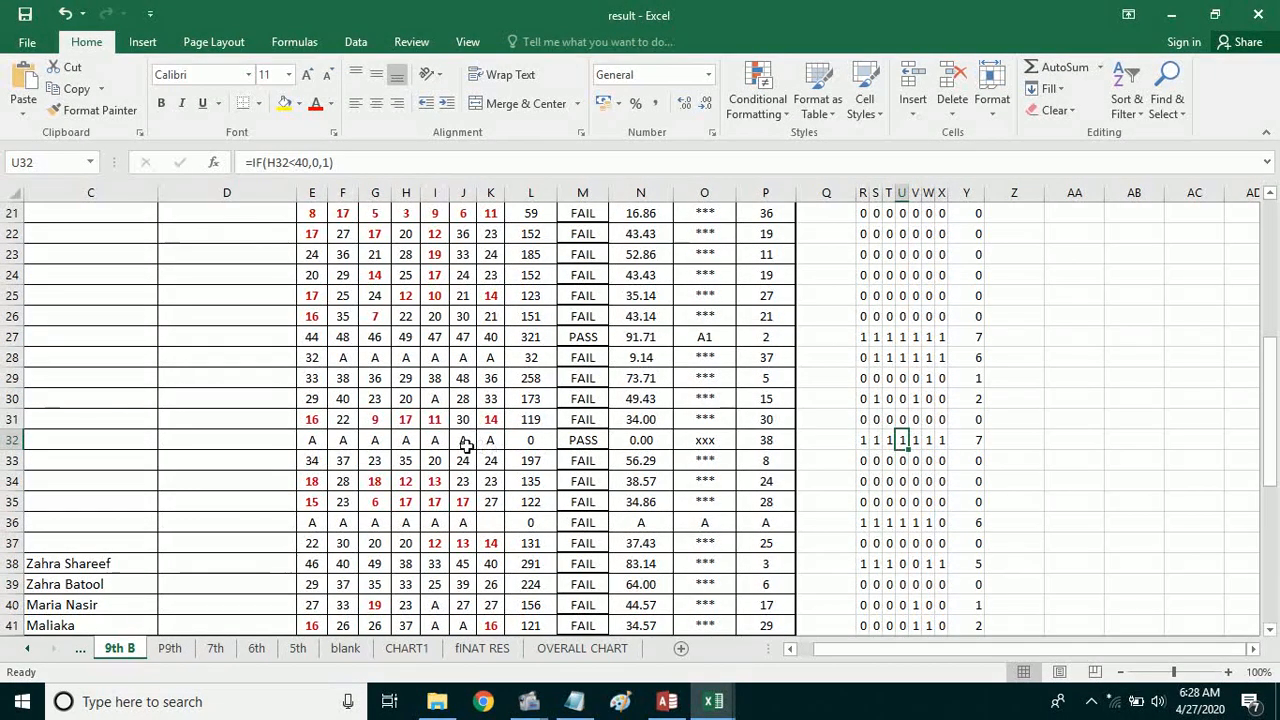
pyautogui.click(315, 443)
pyautogui.press('BackSpace')
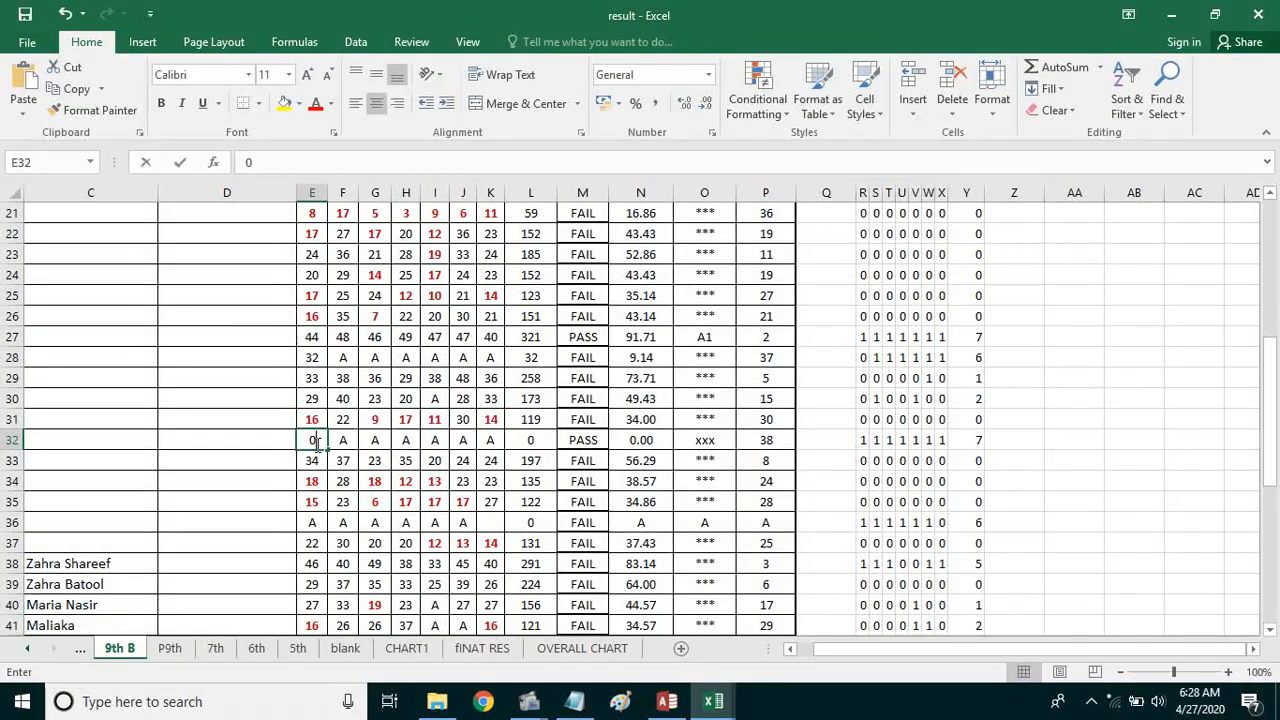
pyautogui.press('Return')
pyautogui.click(315, 443)
pyautogui.moveTo(327, 450); pyautogui.dragTo(540, 450)
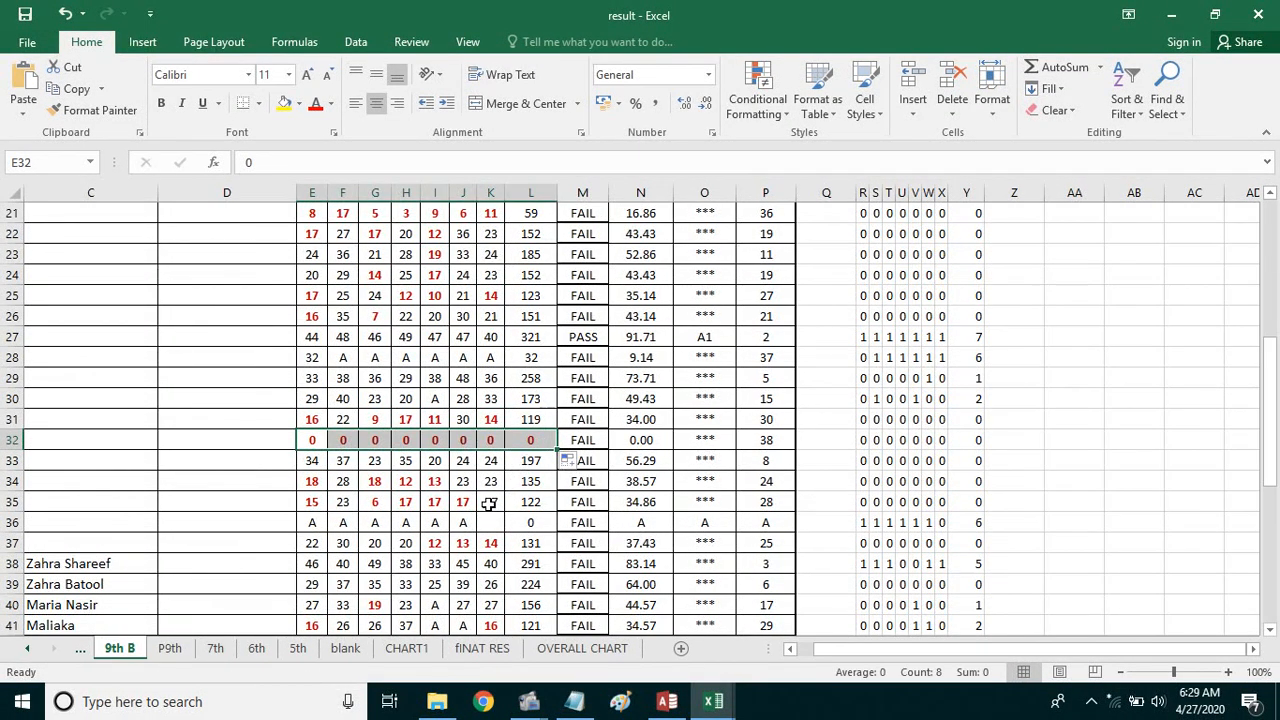
# Set the first student's MTH mark in G4 to 45 and PHY mark in H4 to 60
pyautogui.scroll(1, 502, 503)
pyautogui.scroll(2, 502, 503)
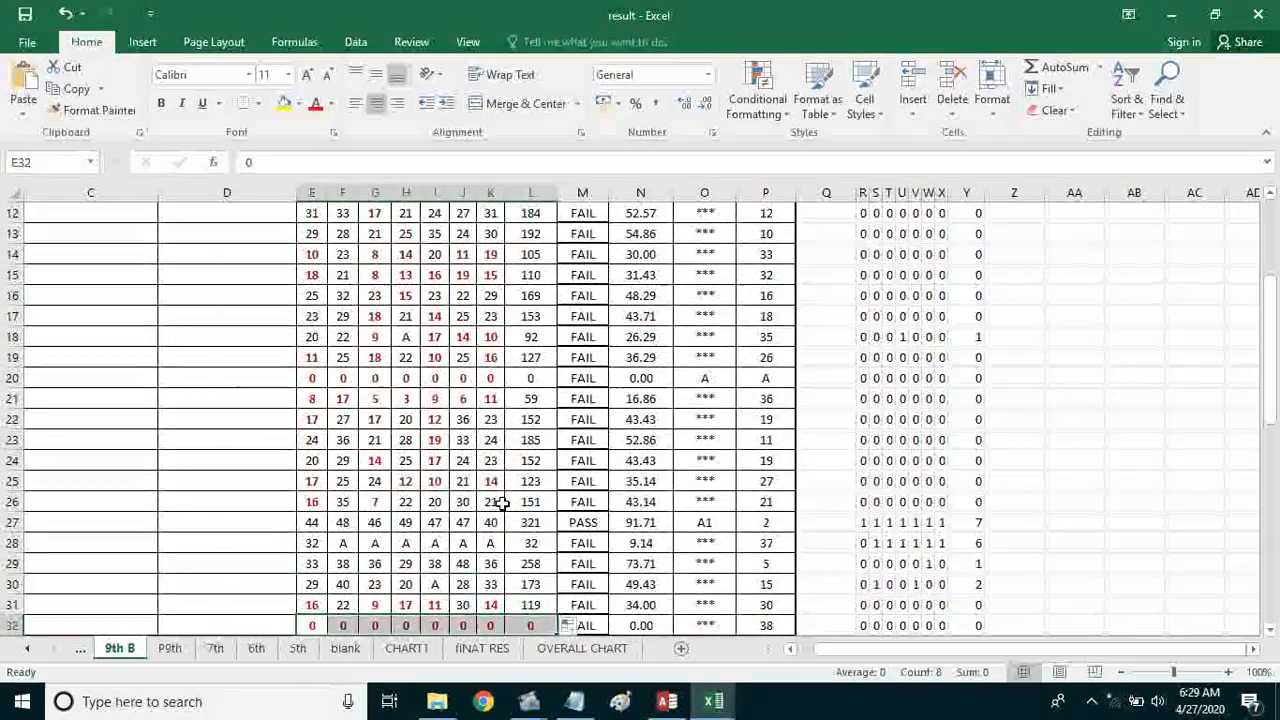
pyautogui.scroll(4, 502, 503)
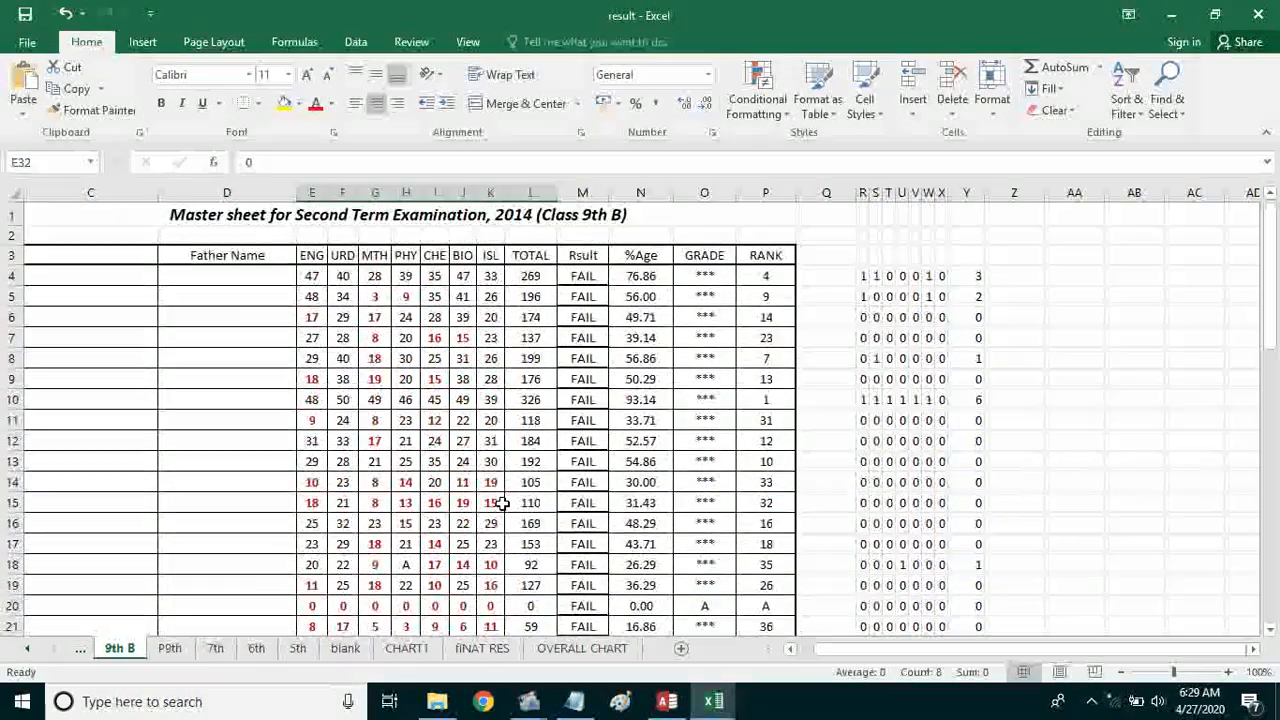
pyautogui.click(311, 318)
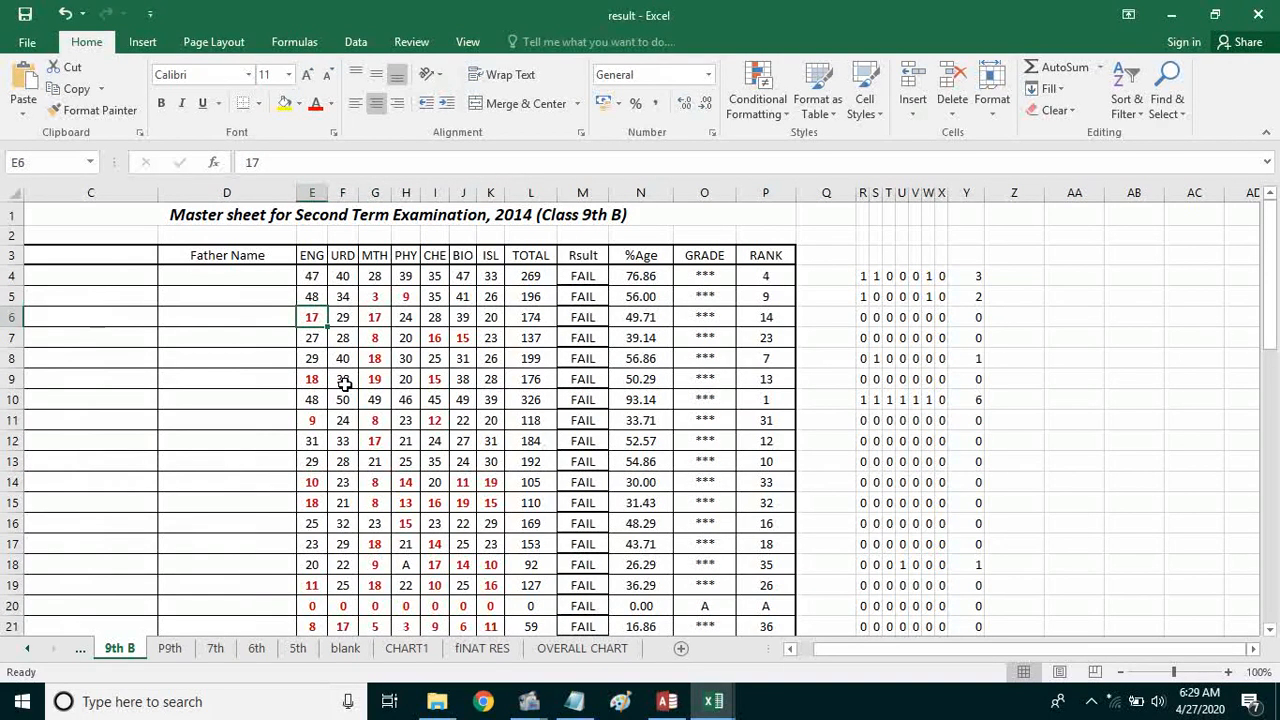
pyautogui.click(315, 283)
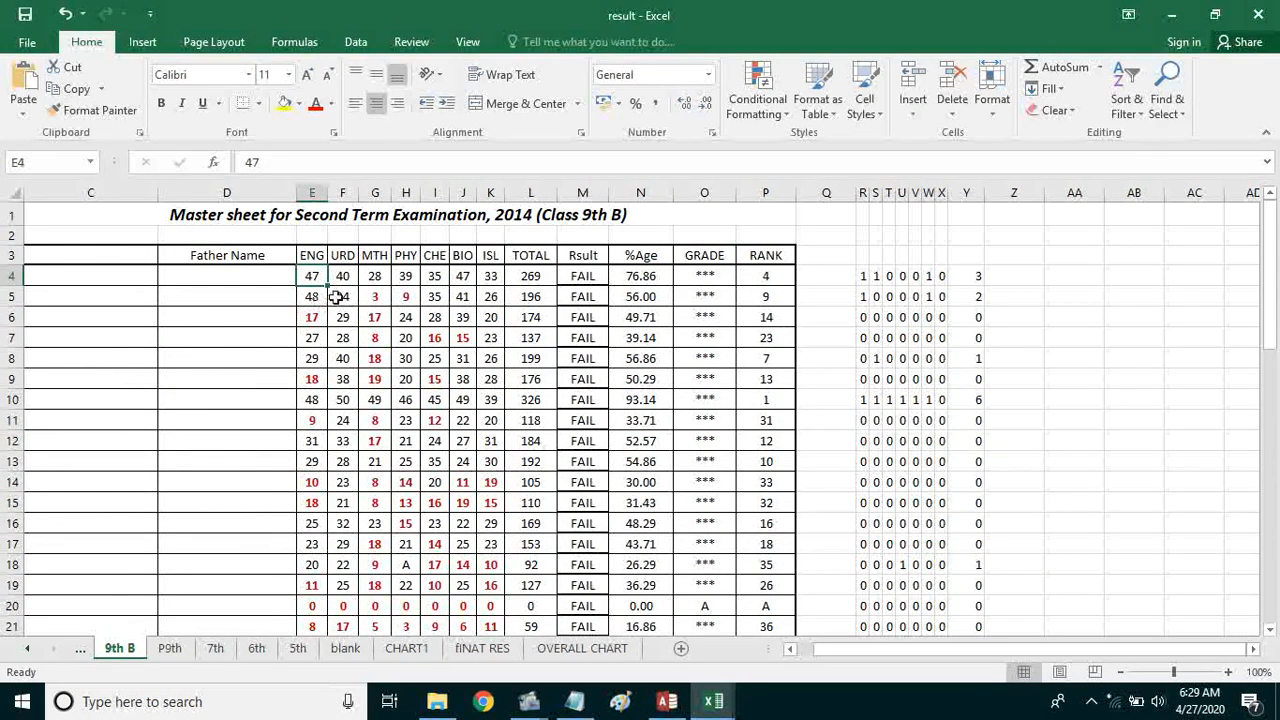
pyautogui.click(377, 276)
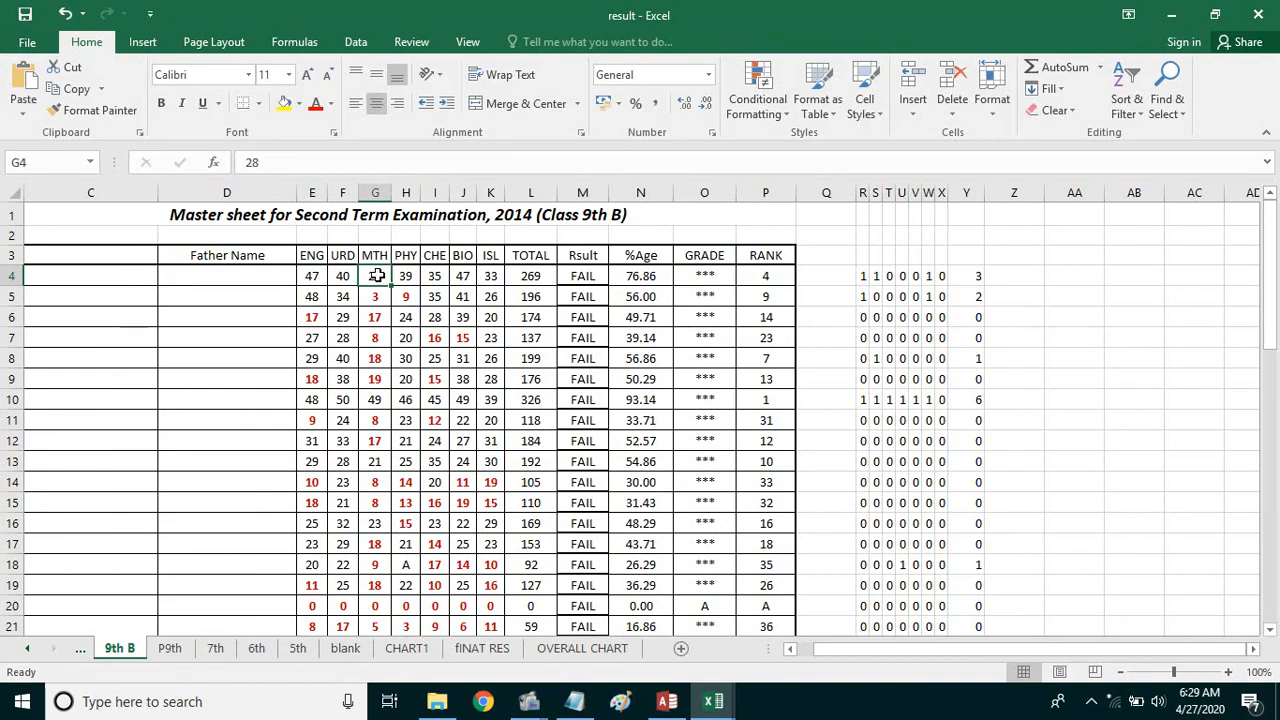
pyautogui.write('45')
pyautogui.press('Tab')
pyautogui.write('60')
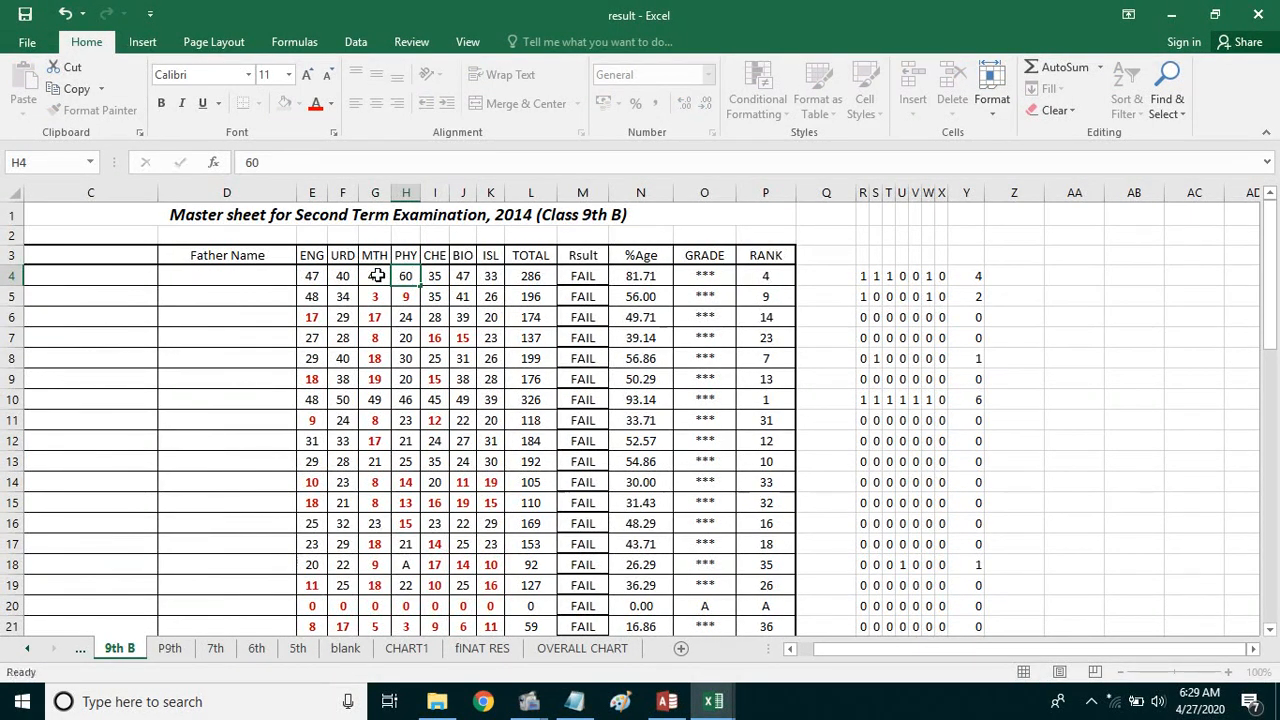
pyautogui.press('Tab')
# Set the first student's CHE mark in I4 to 44, BIO mark in J4 to 58 and ISL mark in K4 to 72
pyautogui.write('44')
pyautogui.press('Tab')
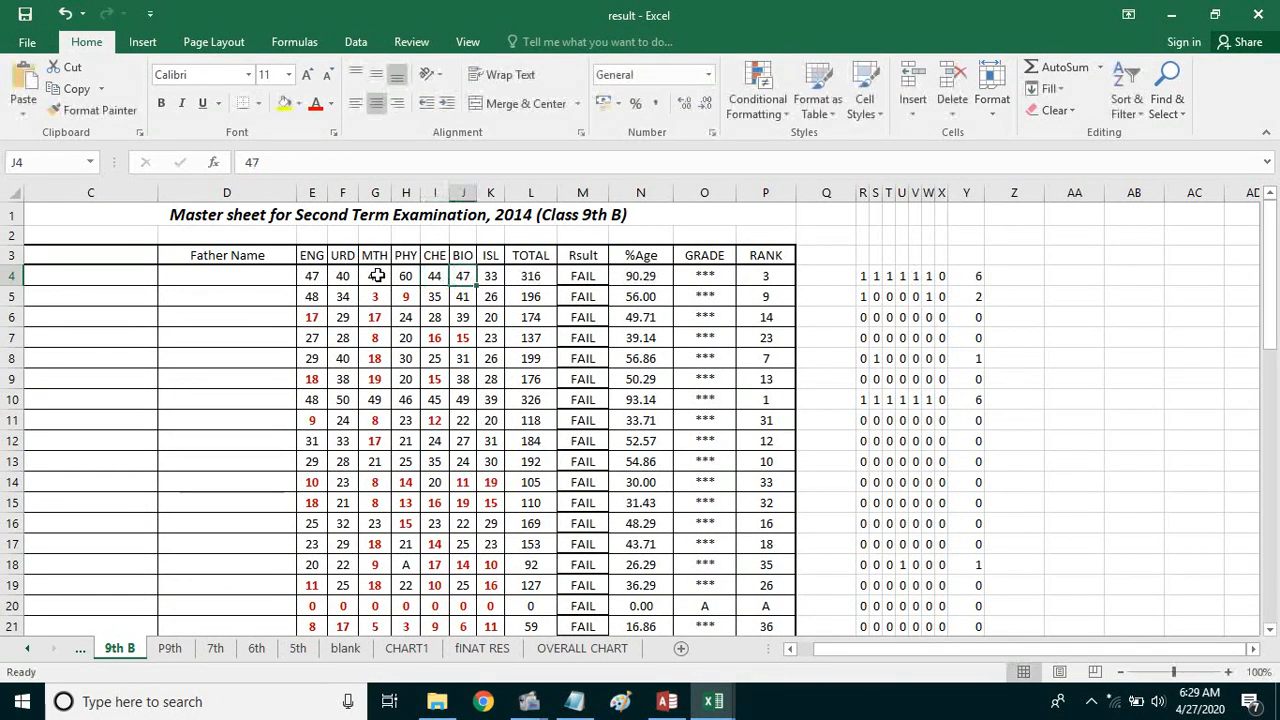
pyautogui.write('58')
pyautogui.press('Tab')
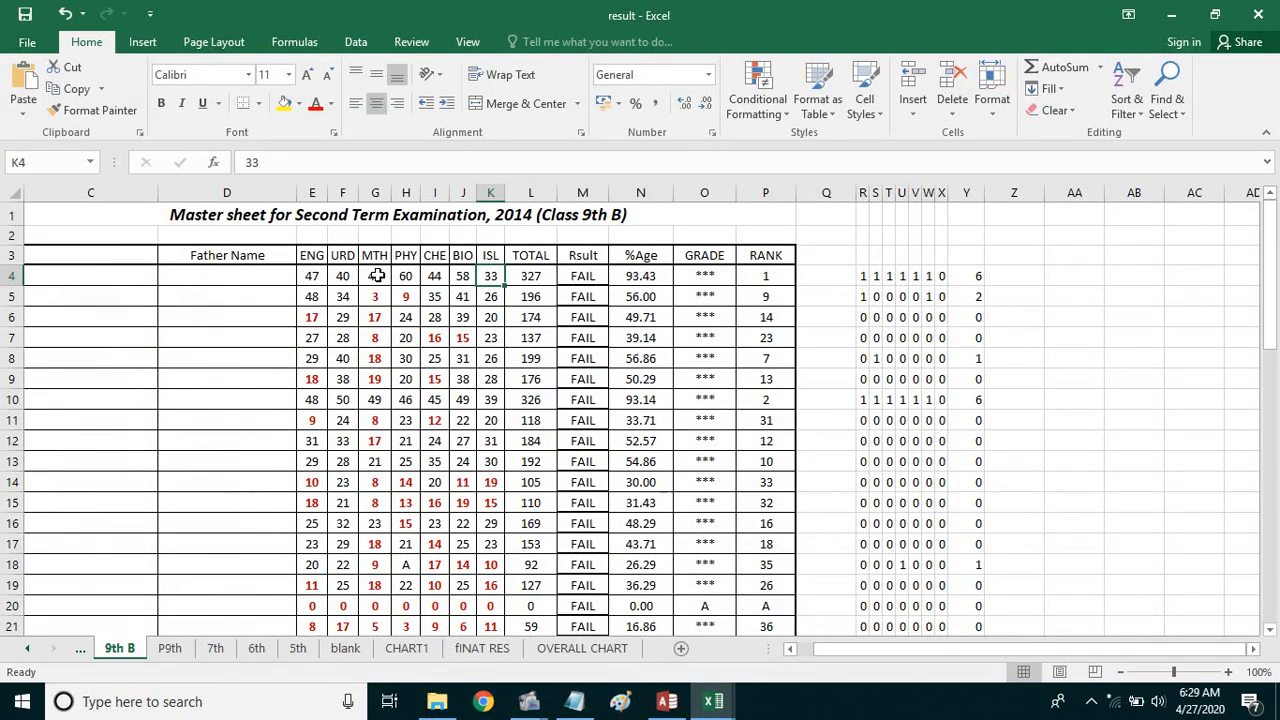
pyautogui.write('72')
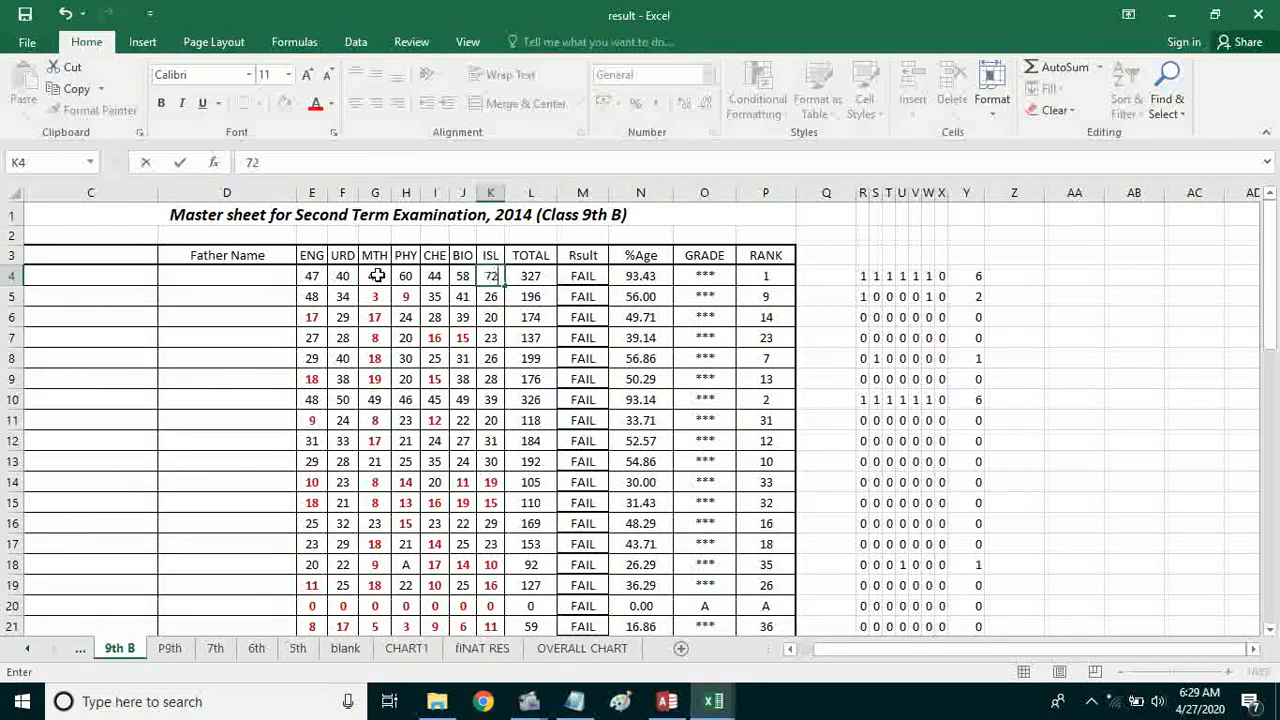
pyautogui.press('Tab')
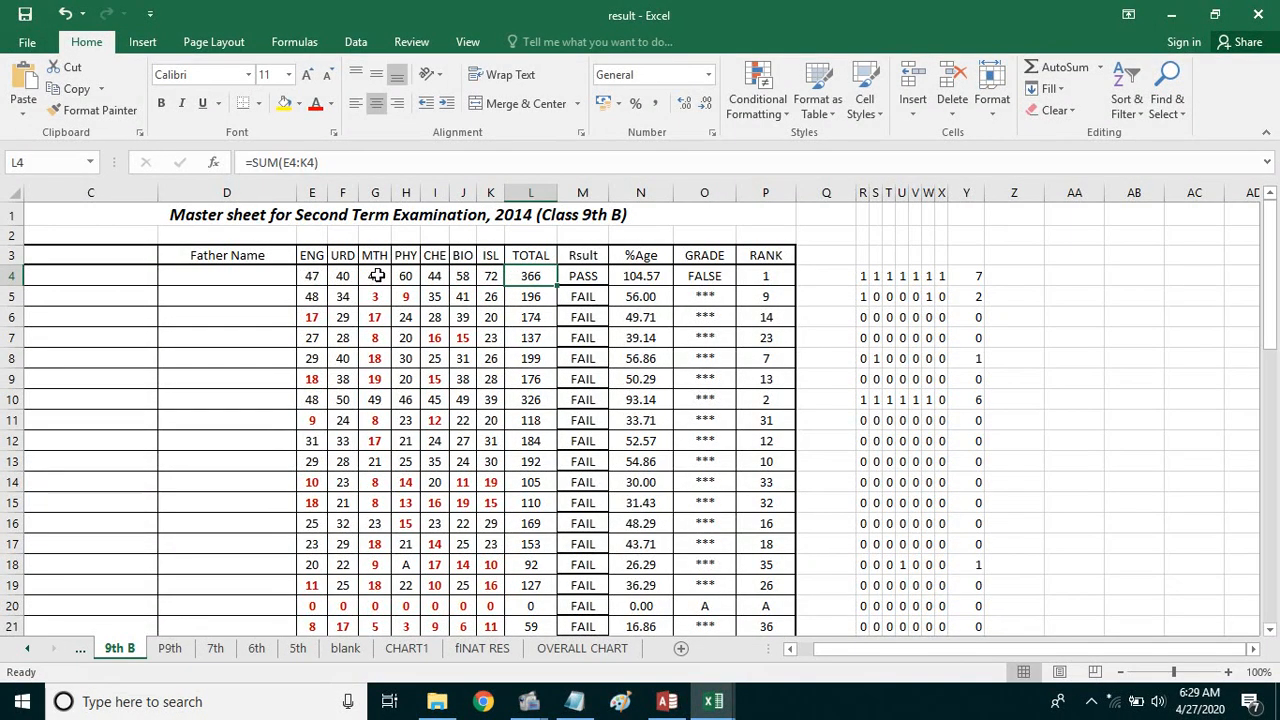
# Review the first student's result, grade and percentage formulas in row 4, and the ENG and URD marks in the upper rows
pyautogui.click(583, 280)
pyautogui.click(704, 276)
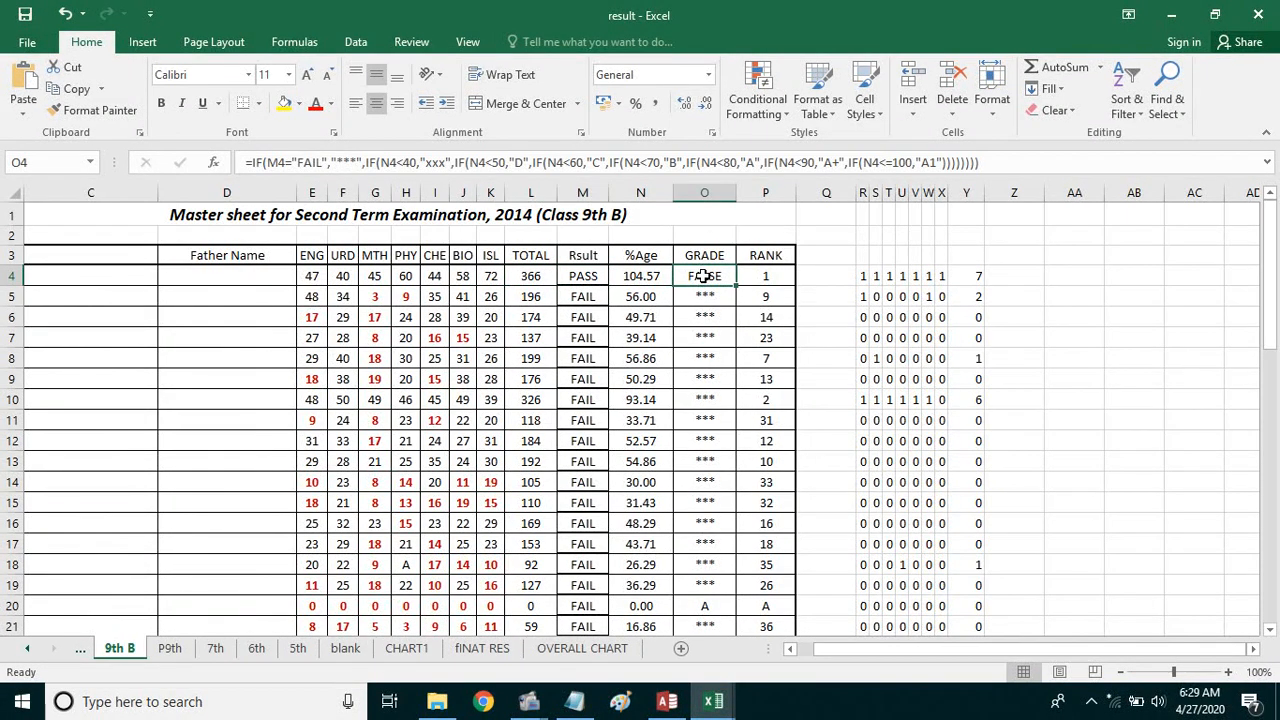
pyautogui.click(641, 280)
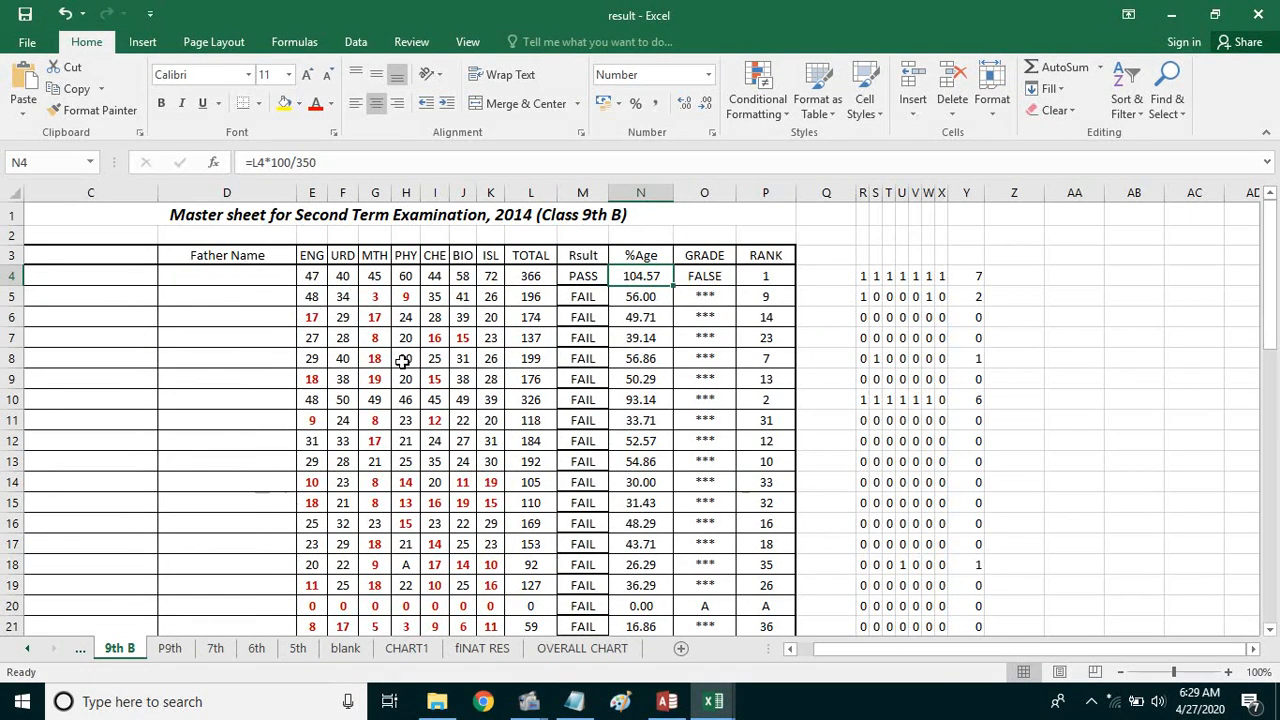
pyautogui.click(320, 277)
pyautogui.click(330, 319)
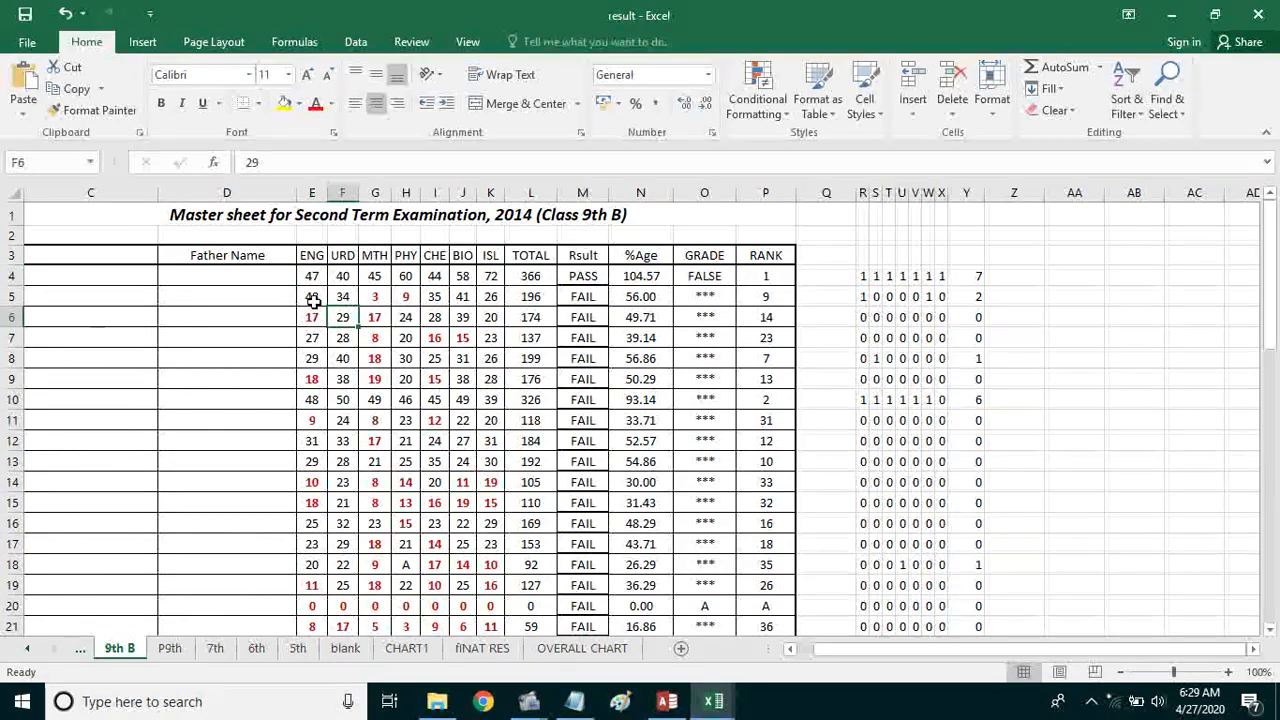
pyautogui.click(314, 301)
pyautogui.click(325, 351)
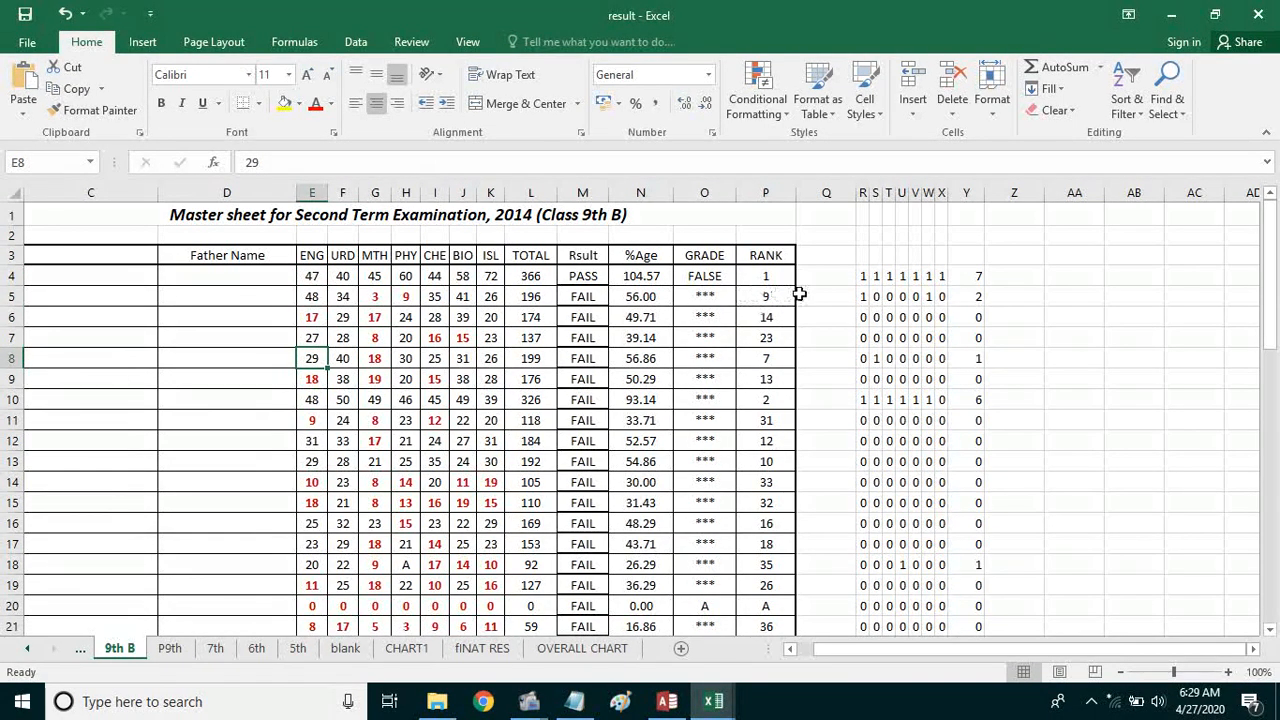
# Lower the pass mark in R4's subject test to 20, making the formula =IF(E4<20,0,1)
pyautogui.doubleClick(864, 278)
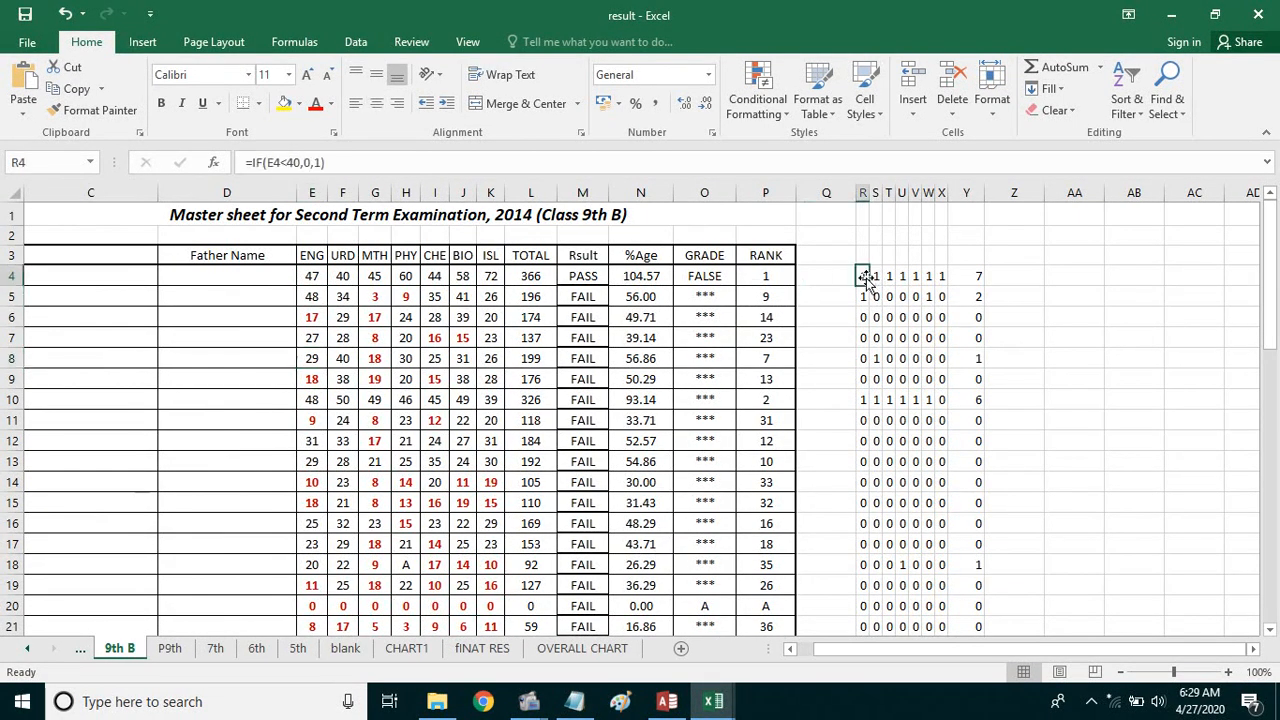
pyautogui.click(293, 162)
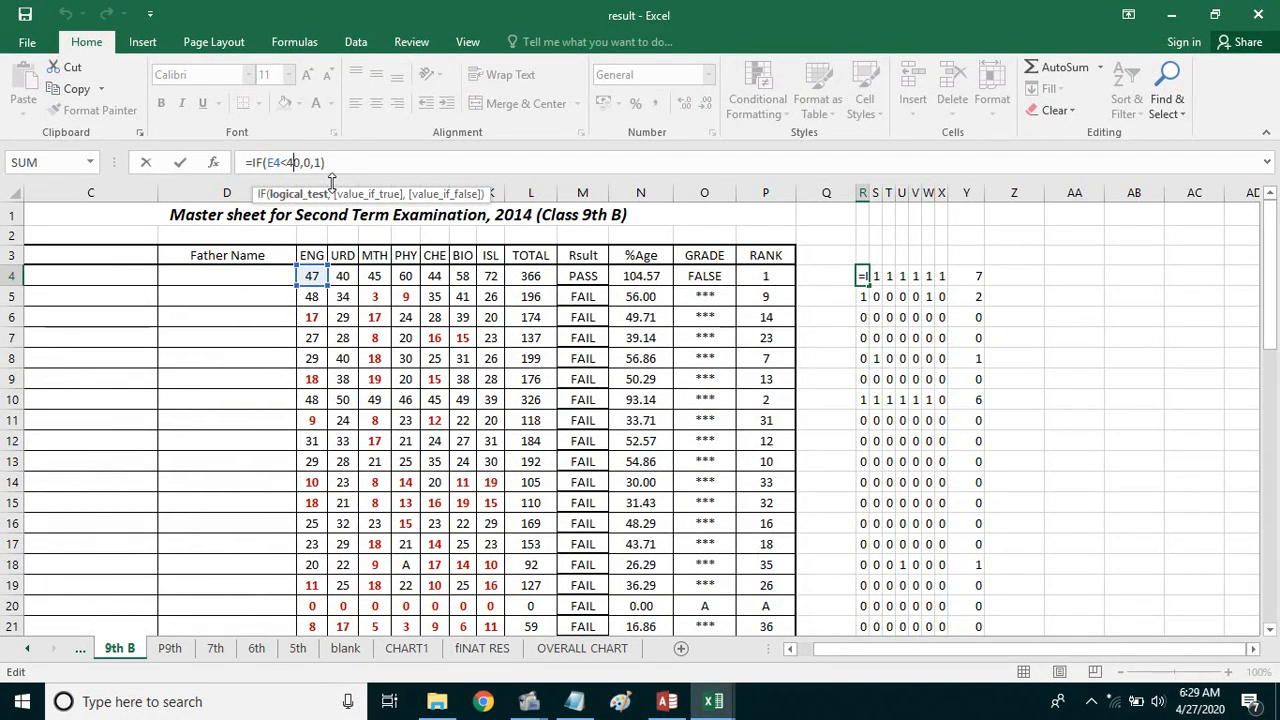
pyautogui.press('BackSpace')
pyautogui.write('4')
pyautogui.press('Return')
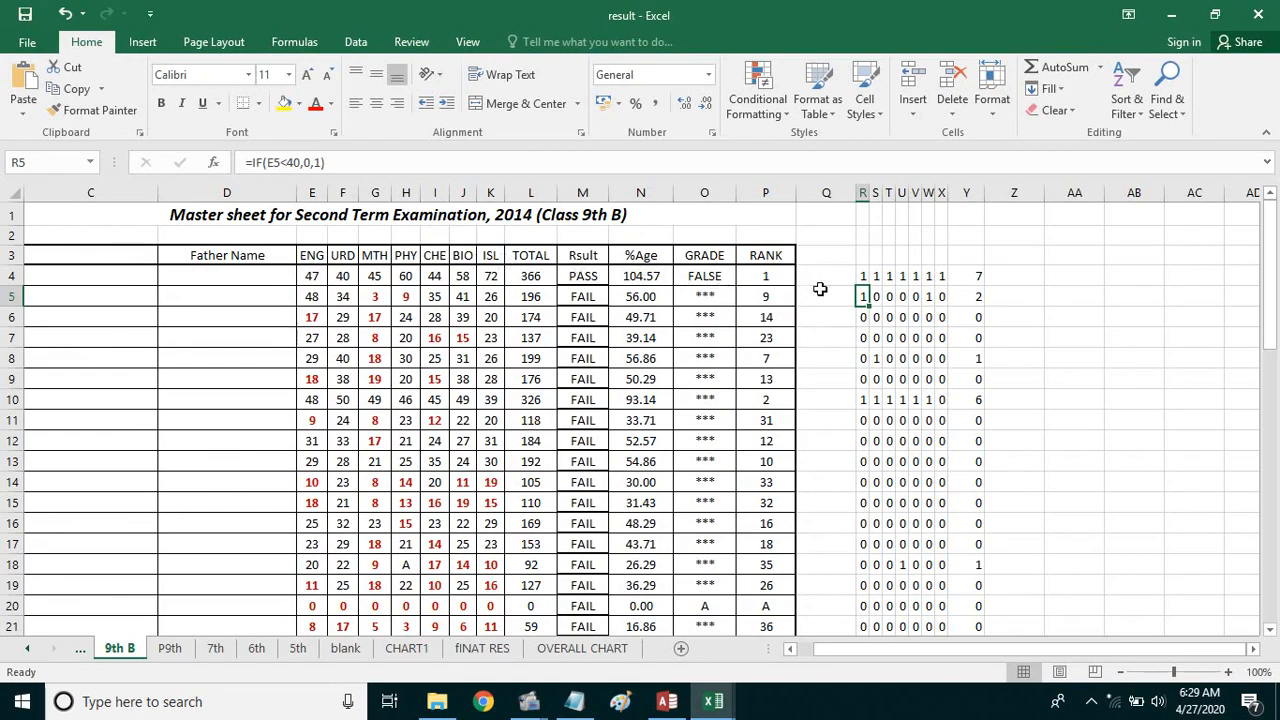
# Copy the revised test formula from R4 across to column X and down to row 44
pyautogui.click(863, 280)
pyautogui.moveTo(868, 286); pyautogui.dragTo(897, 605)
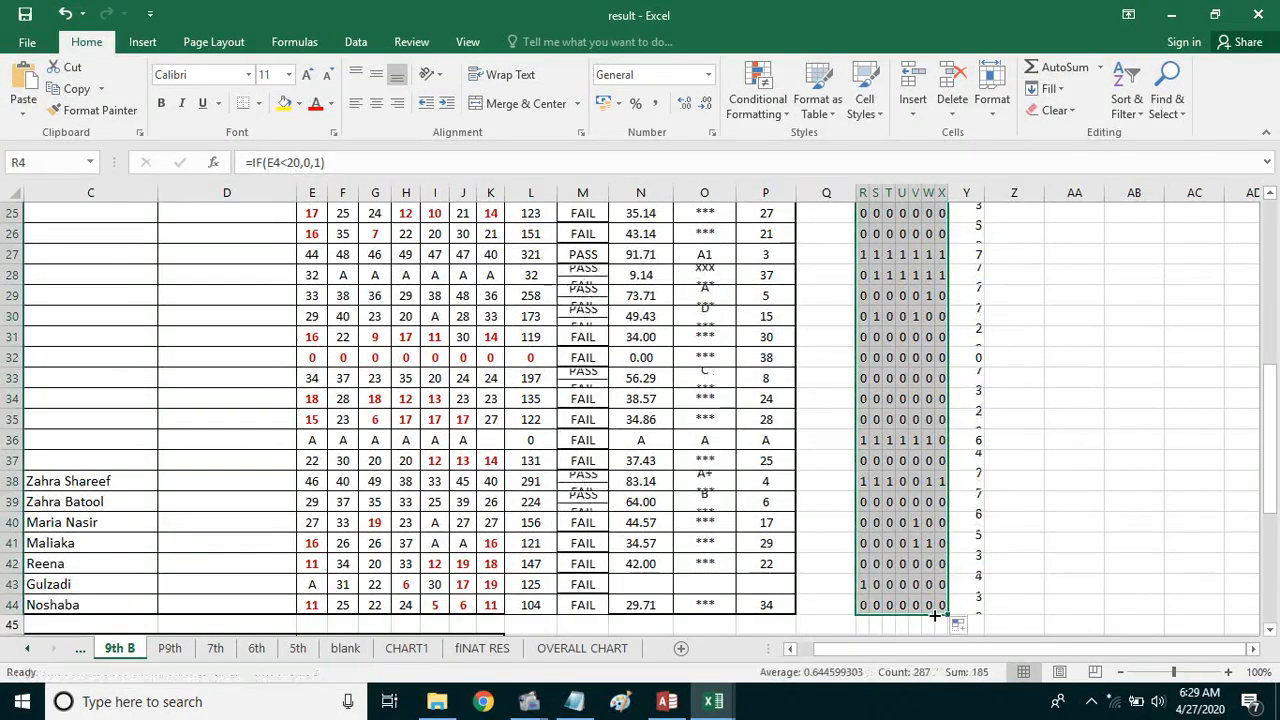
pyautogui.scroll(8, 897, 596)
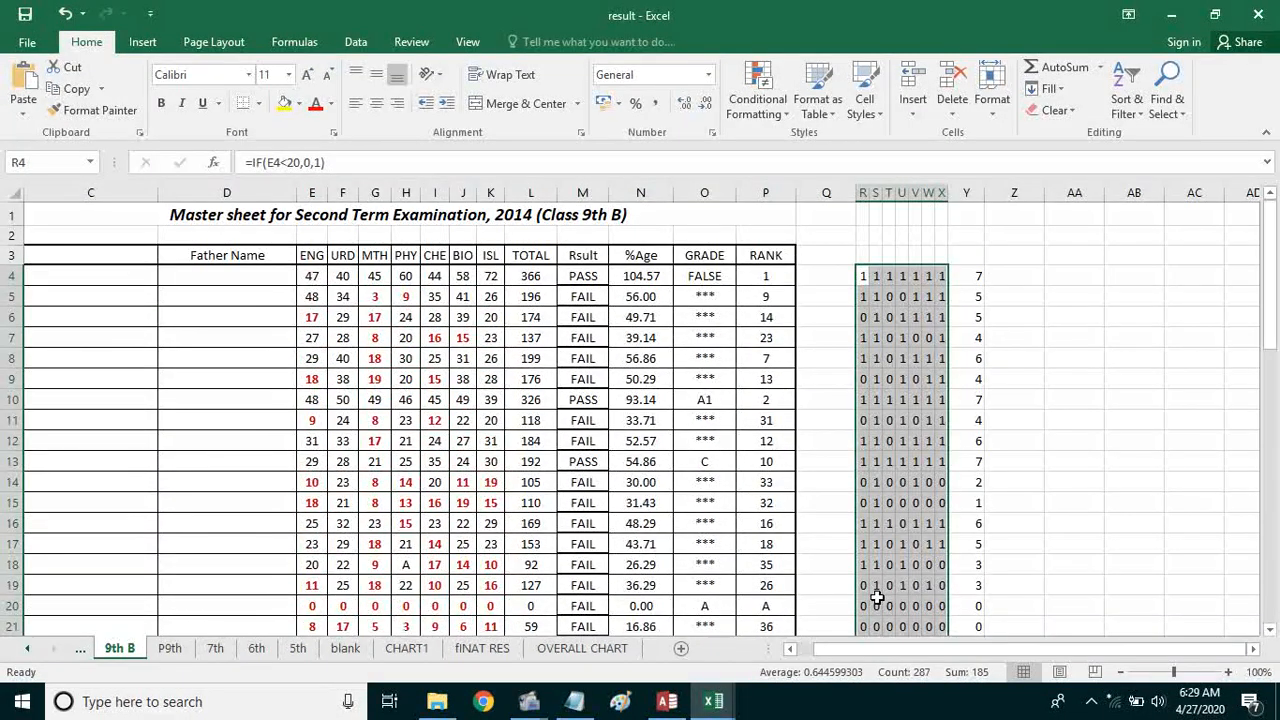
# Check the result formula in M10 against the subject tests and sums in rows 11 to 14
pyautogui.click(597, 401)
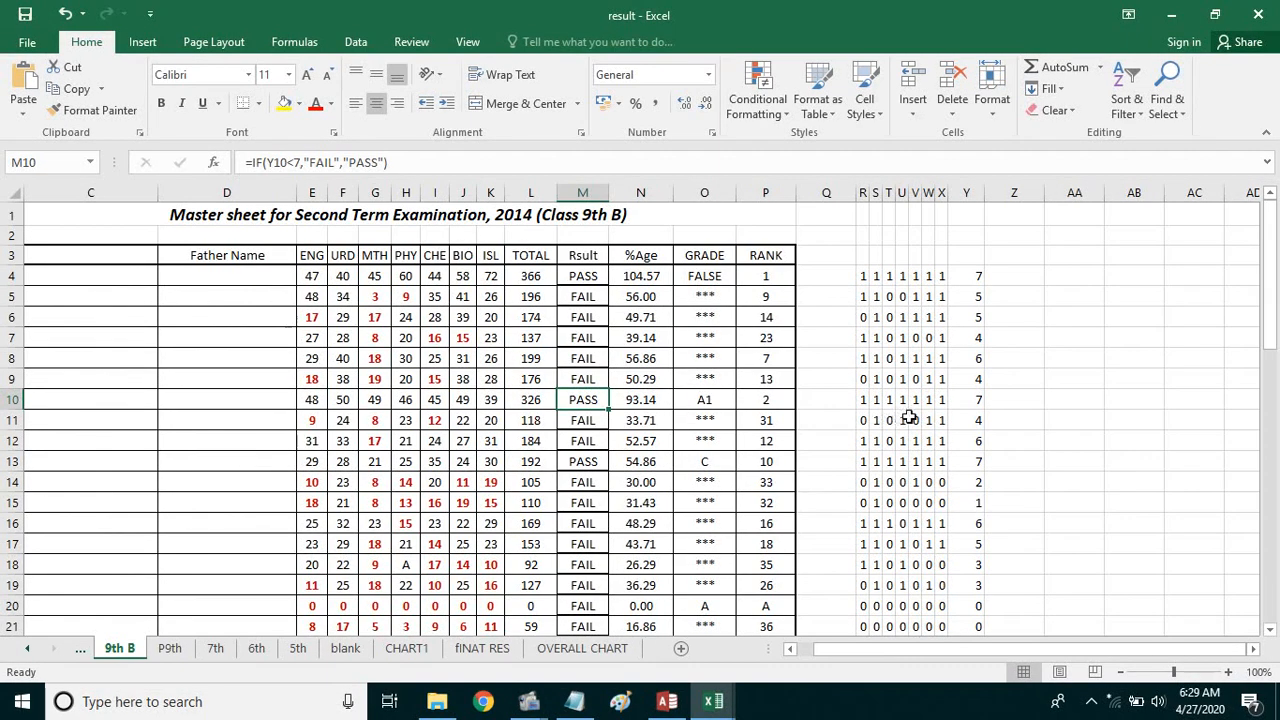
pyautogui.click(938, 420)
pyautogui.click(934, 479)
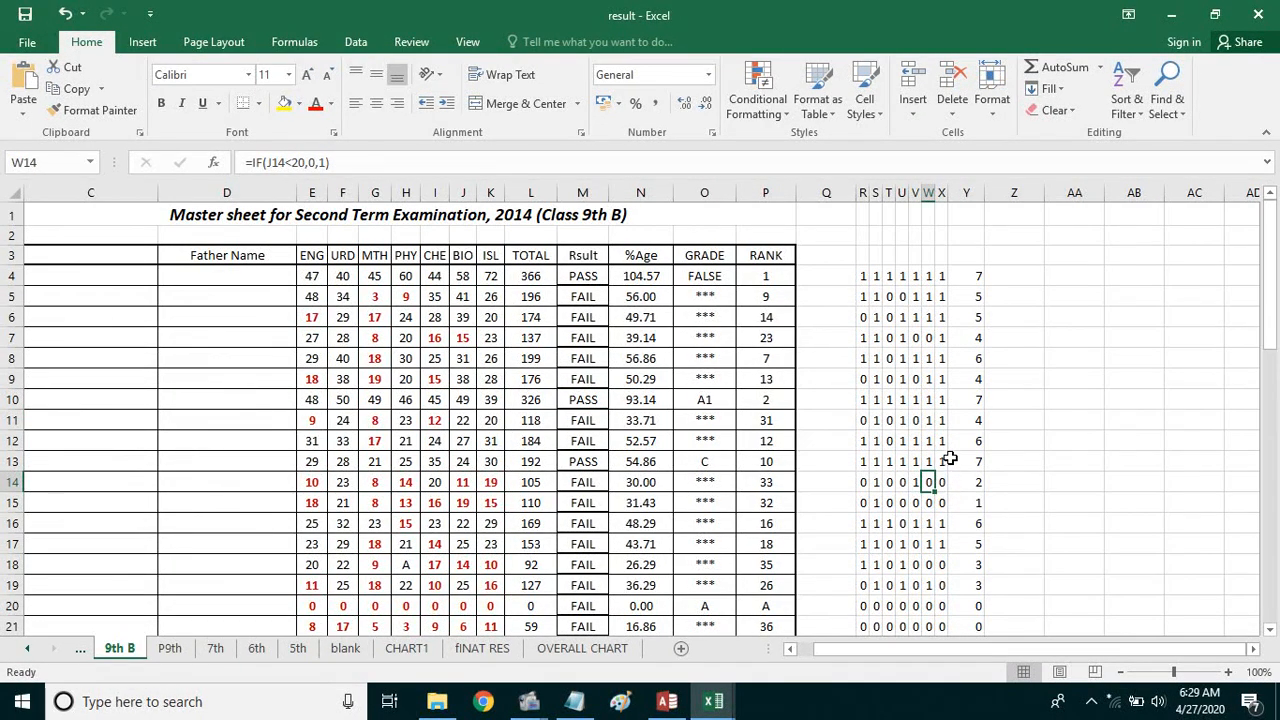
pyautogui.click(952, 460)
pyautogui.click(929, 426)
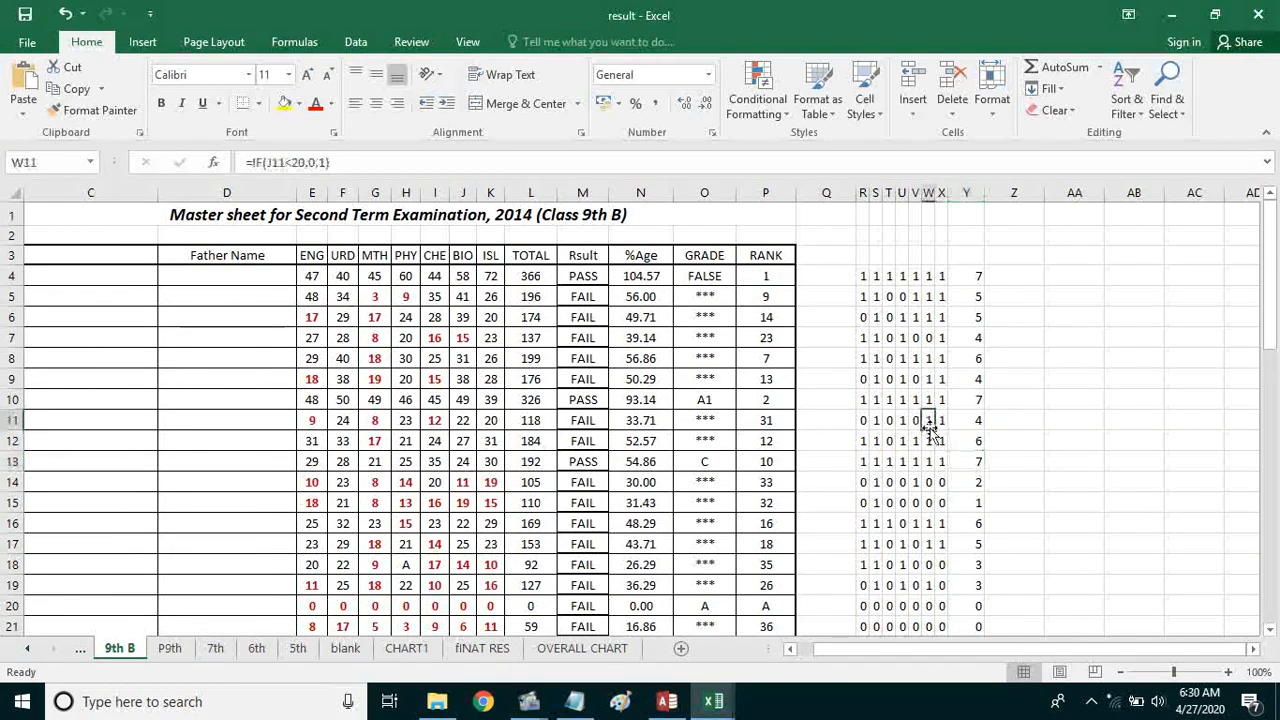
# Compare the test sums in column Y with the result formulas in column M for rows 10, 13 and 27
pyautogui.click(890, 402)
pyautogui.click(959, 405)
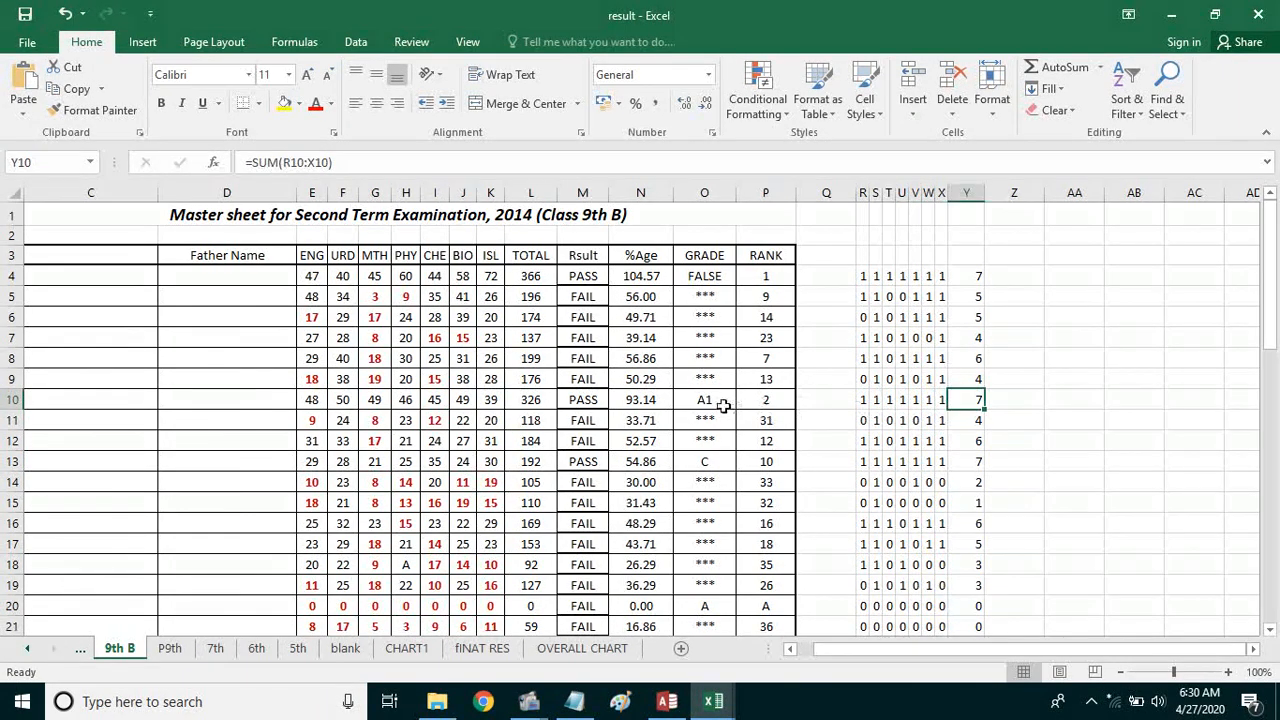
pyautogui.click(584, 400)
pyautogui.click(966, 461)
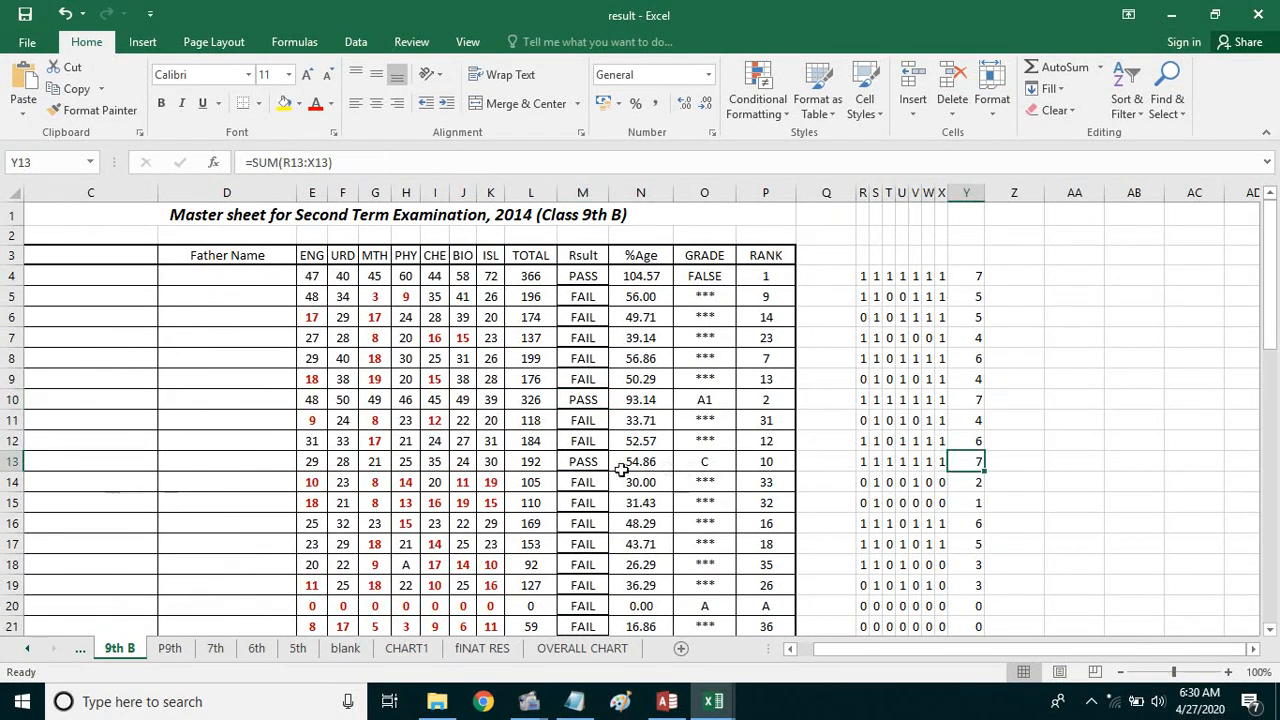
pyautogui.click(583, 461)
pyautogui.scroll(-2, 995, 595)
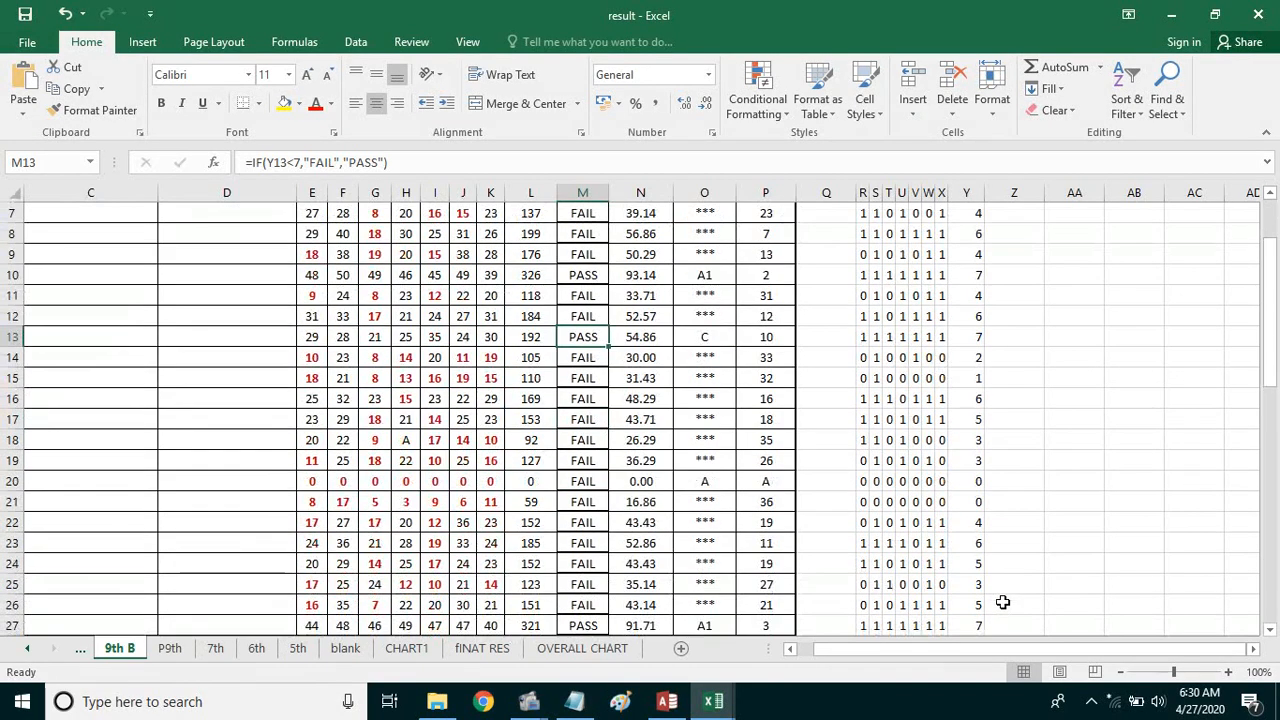
pyautogui.click(968, 625)
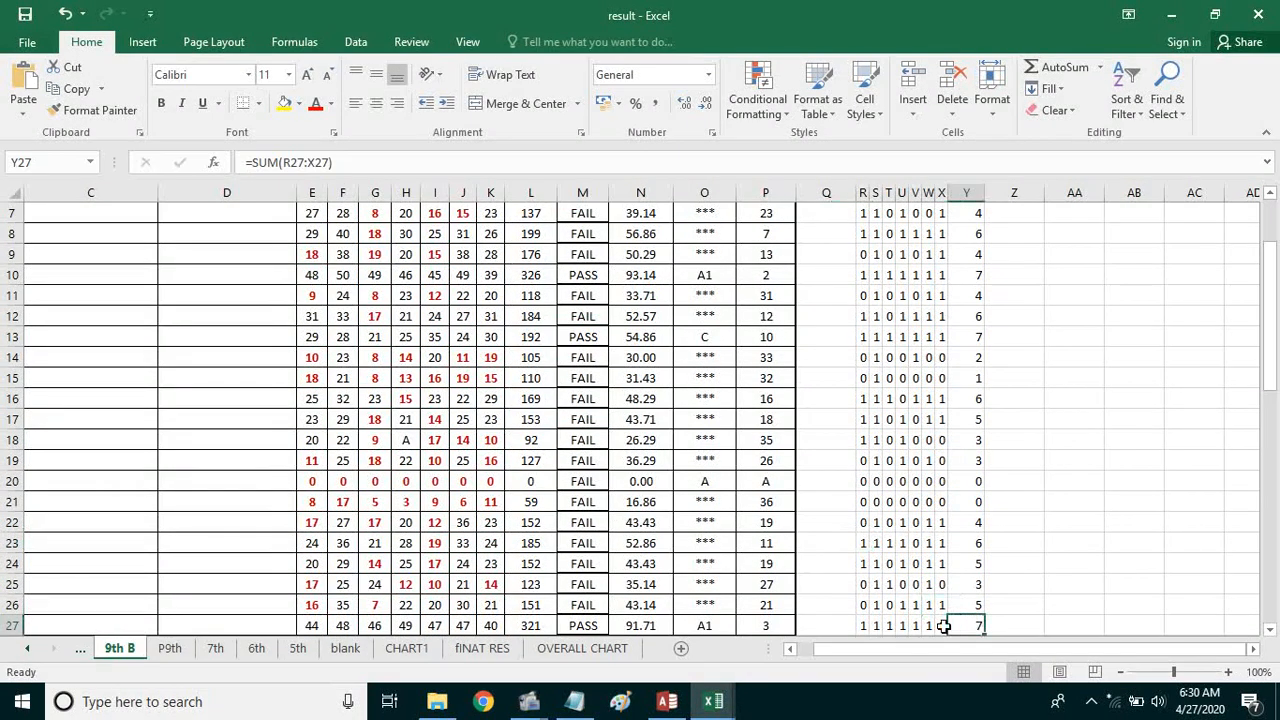
pyautogui.click(655, 627)
pyautogui.scroll(2, 726, 580)
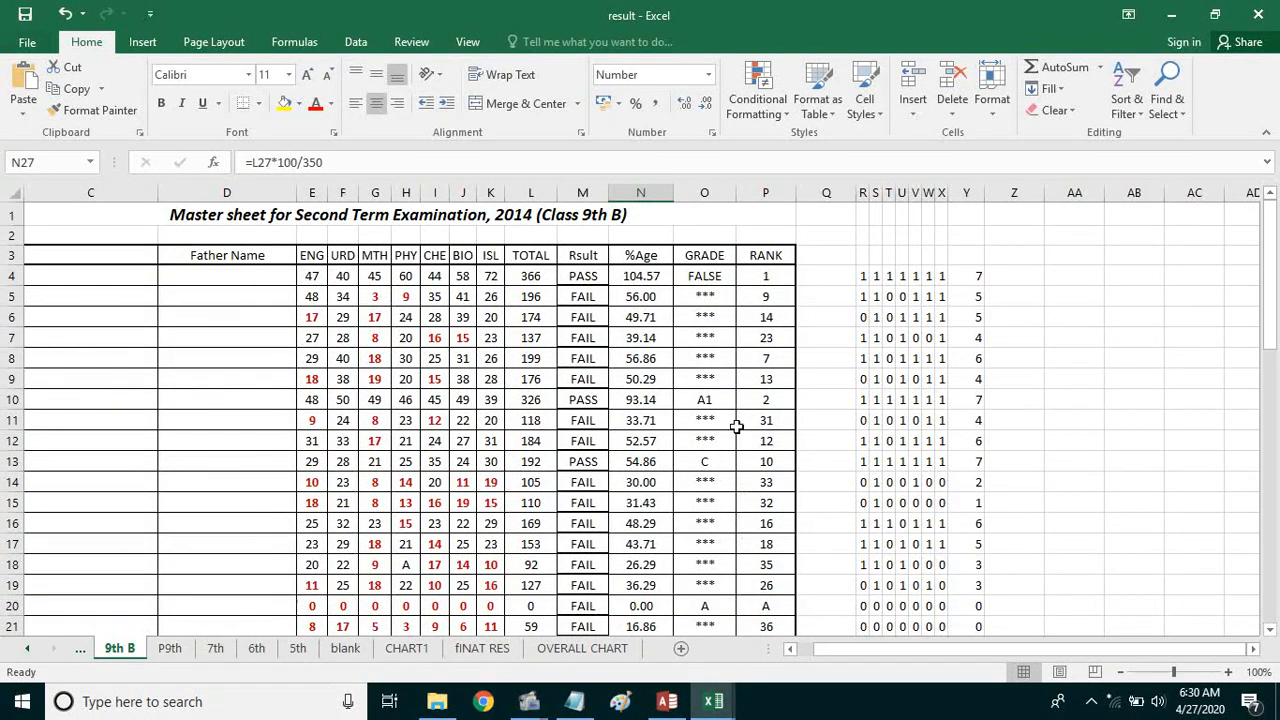
# Check the first student's percentage formula in N4 and set the PHY mark in H4 to 50
pyautogui.click(633, 275)
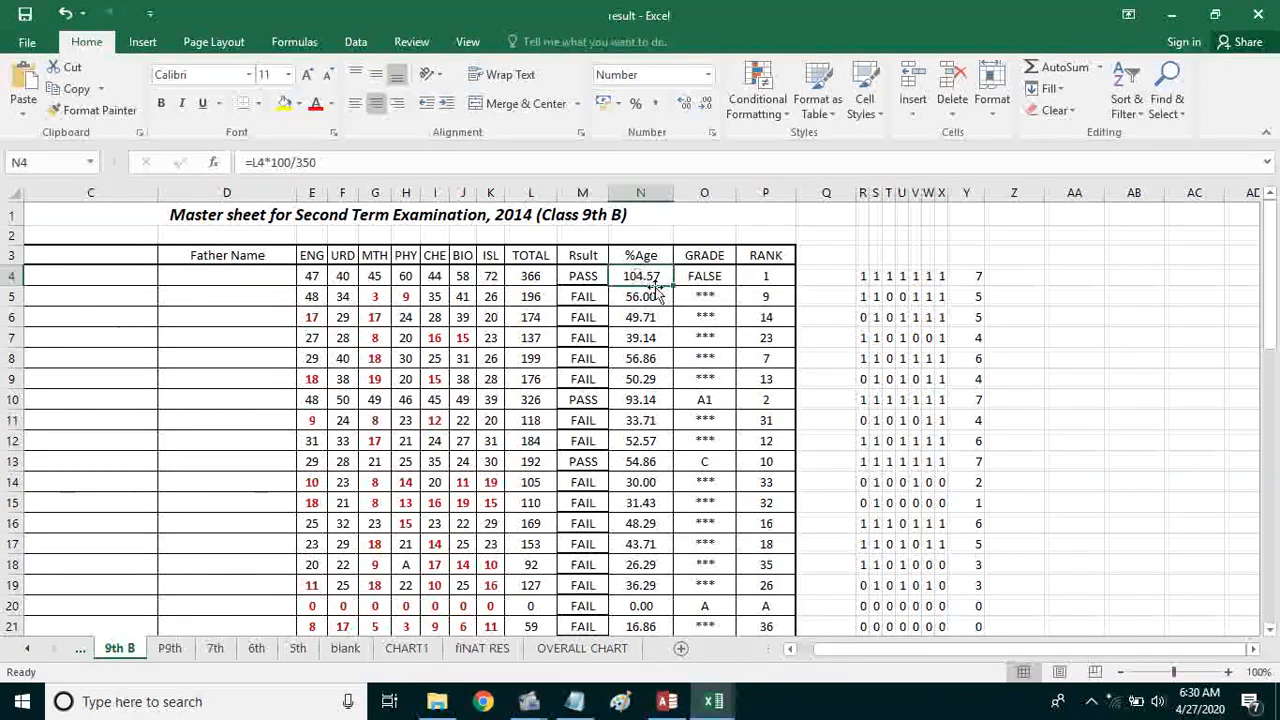
pyautogui.click(680, 277)
pyautogui.click(639, 277)
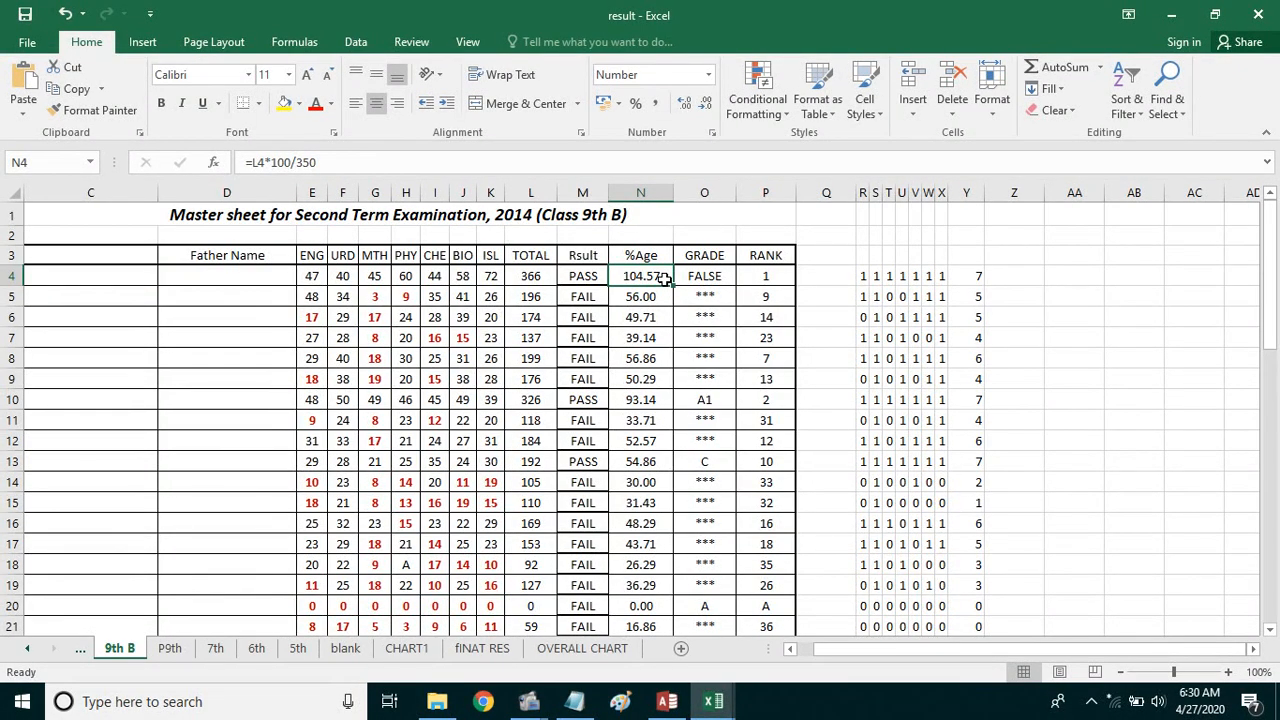
pyautogui.click(315, 277)
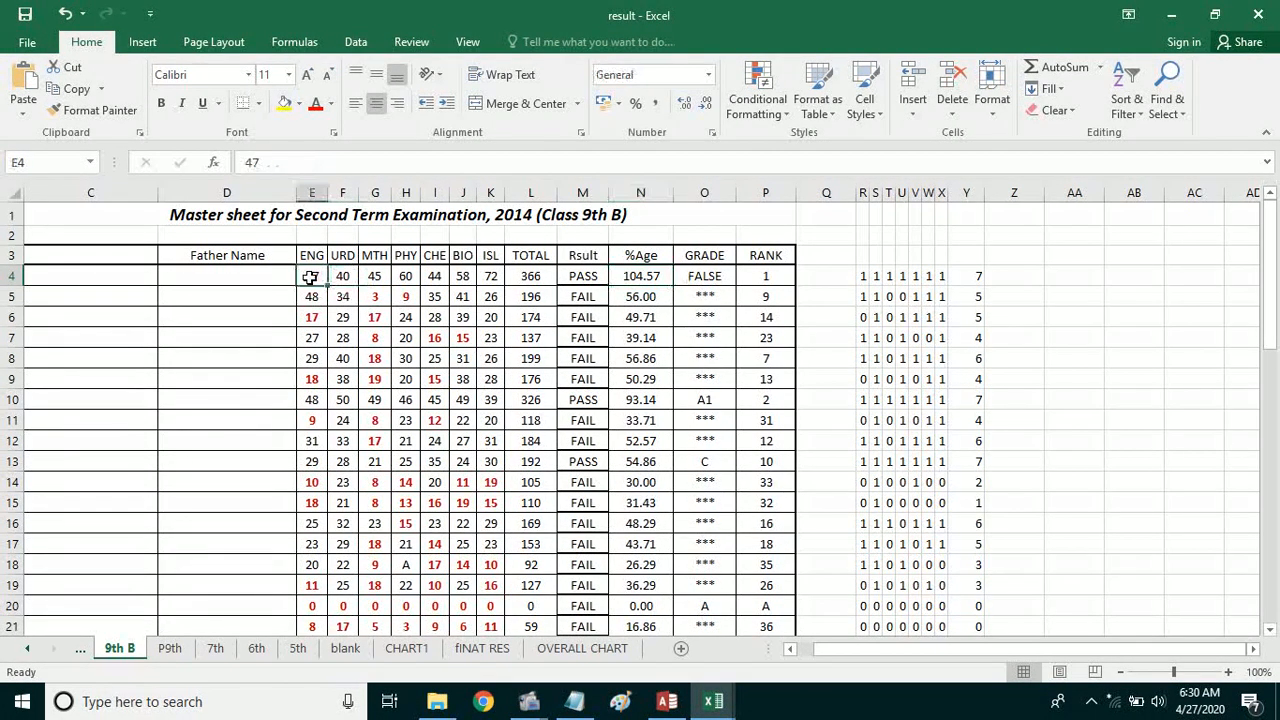
pyautogui.press('Right')
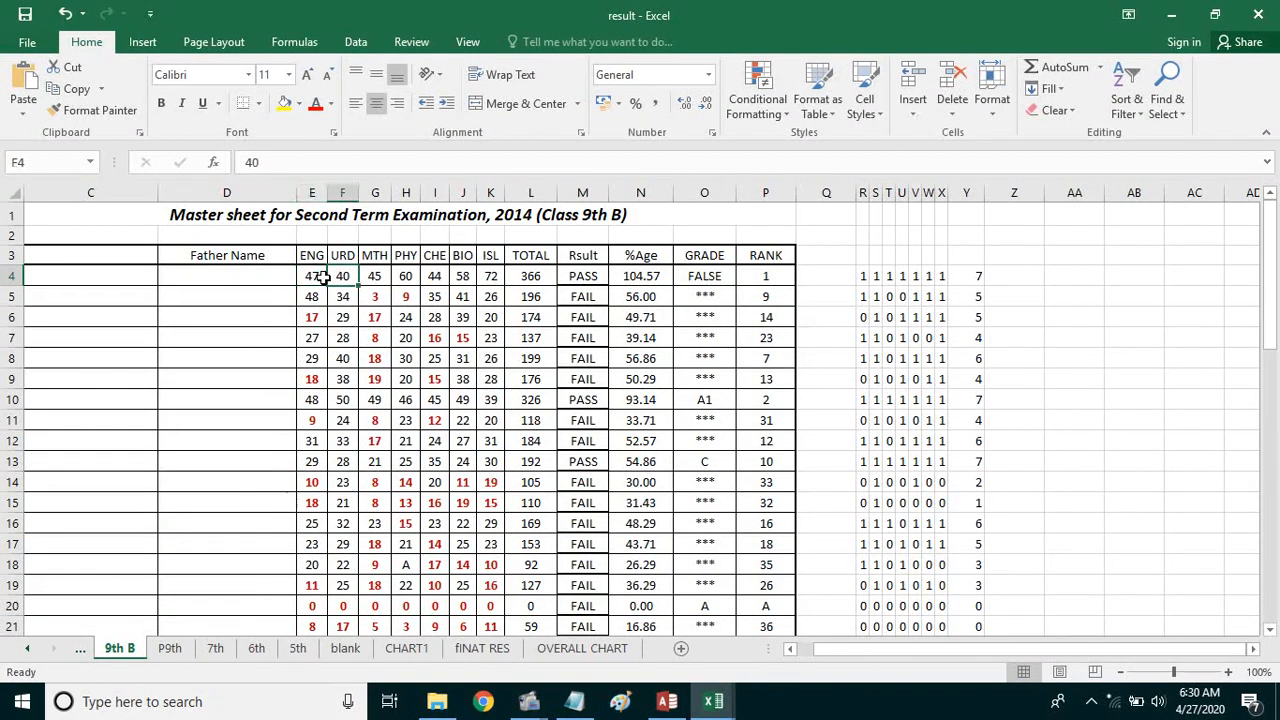
pyautogui.press('Right')
pyautogui.press('Right')
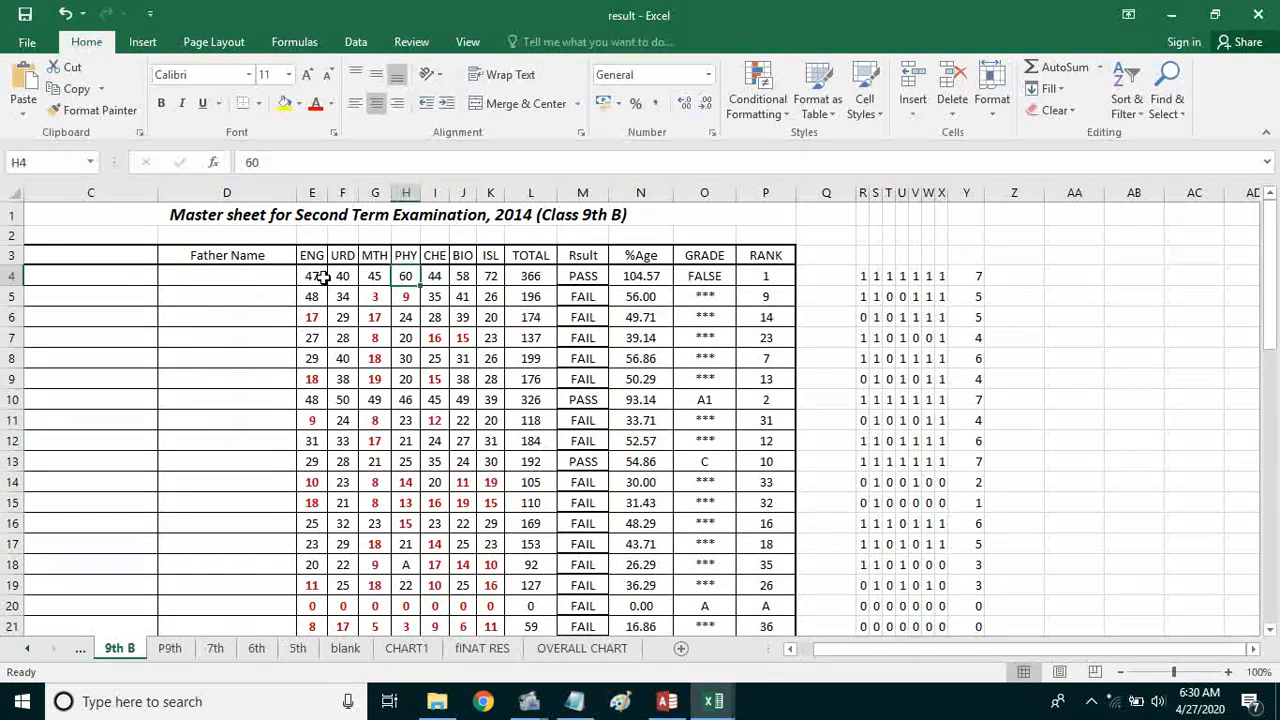
pyautogui.write('580')
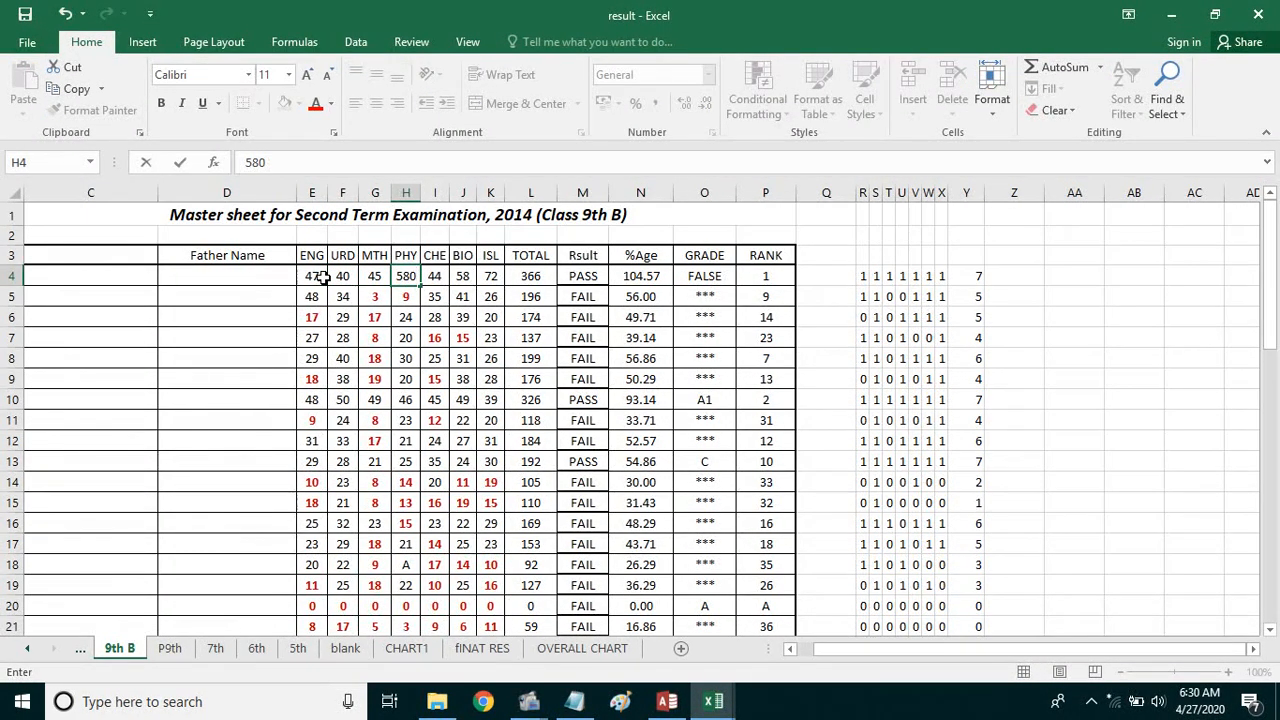
pyautogui.press('BackSpace')
pyautogui.write('0')
# Set the first student's BIO mark in J4 to 42 and ISL mark in K4 to 41
pyautogui.press('Right')
pyautogui.press('Right')
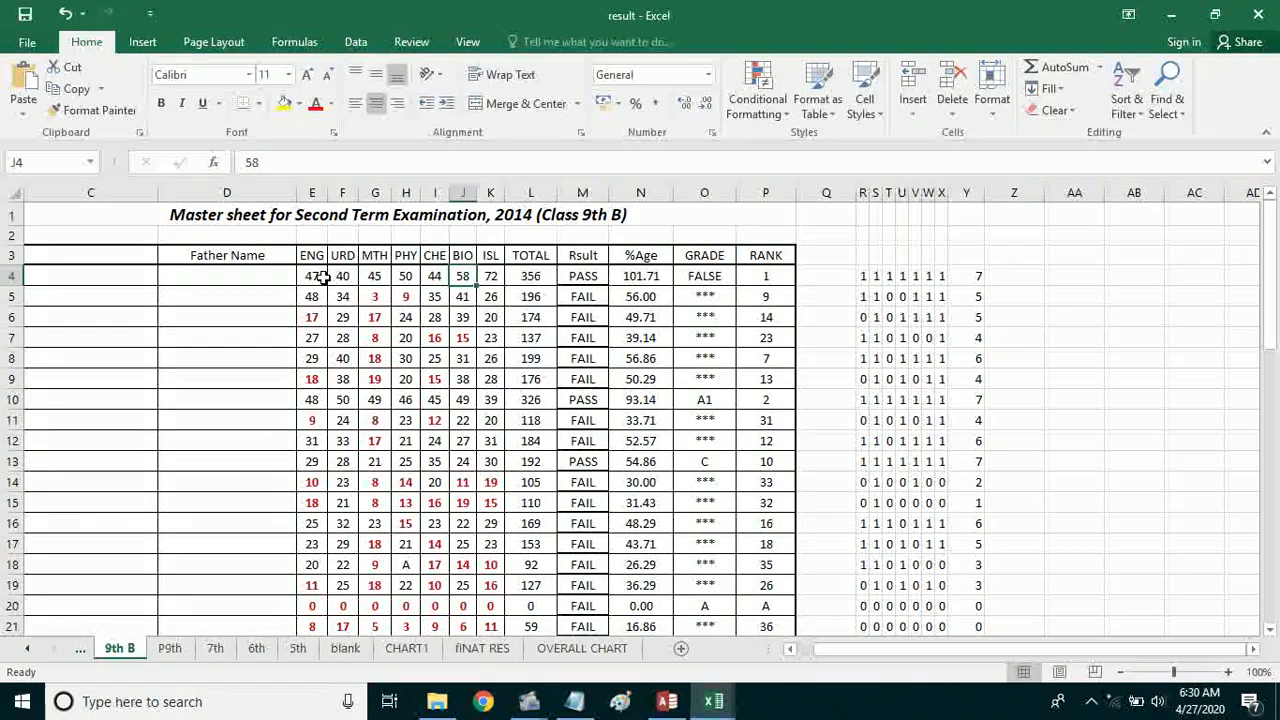
pyautogui.write('42')
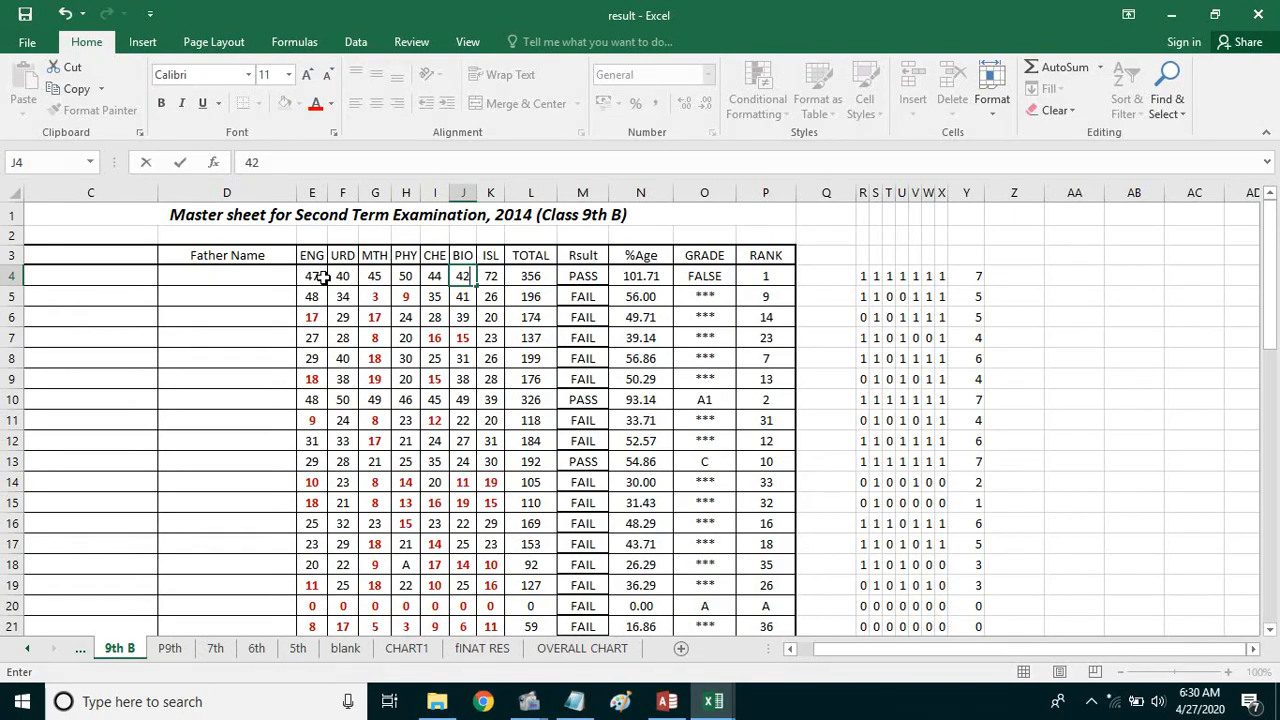
pyautogui.press('Right')
pyautogui.press('Right')
pyautogui.press('Left')
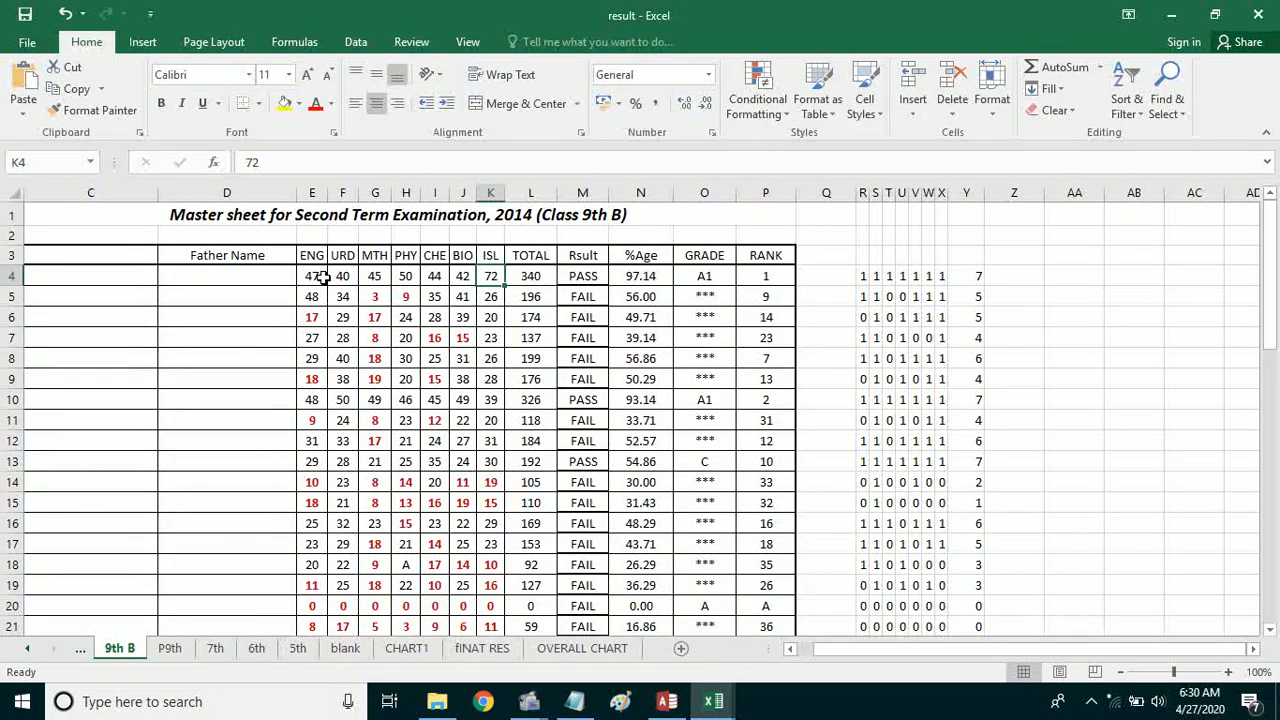
pyautogui.write('41')
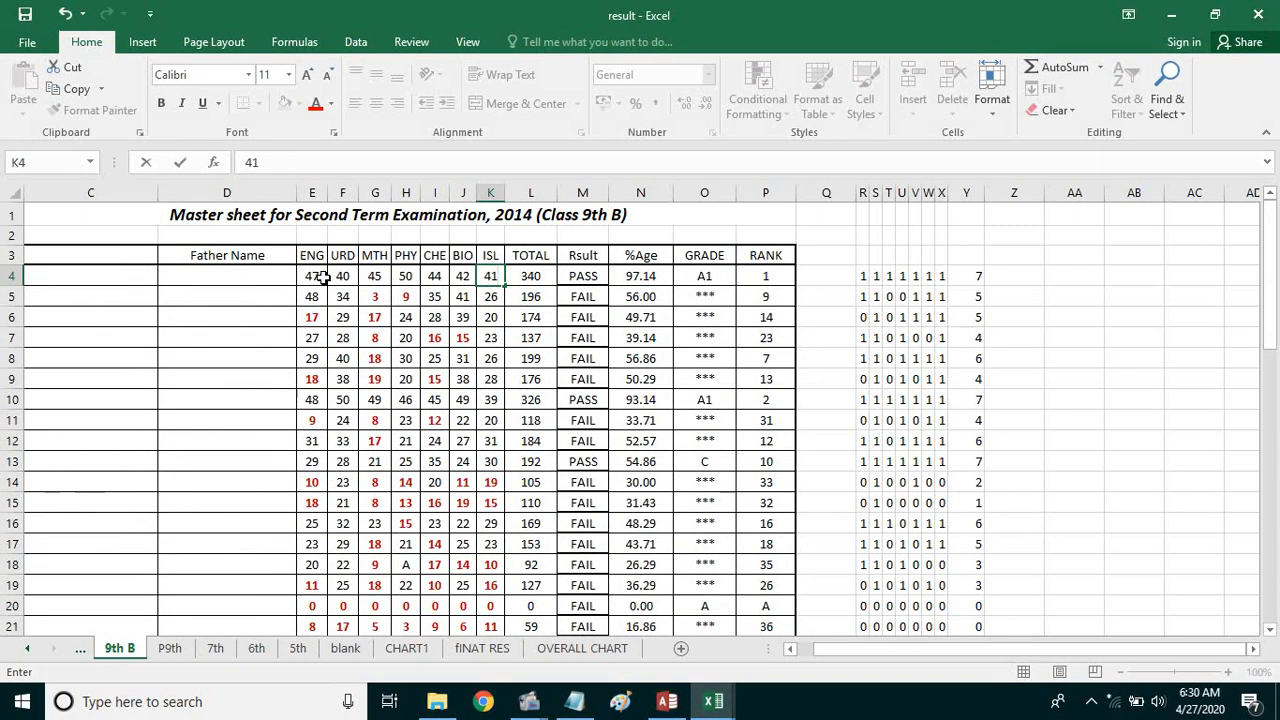
pyautogui.press('Return')
# Review the first student's recalculated percentage, the subject marks in the upper rows, and the sum and subject tests in row 4
pyautogui.click(643, 278)
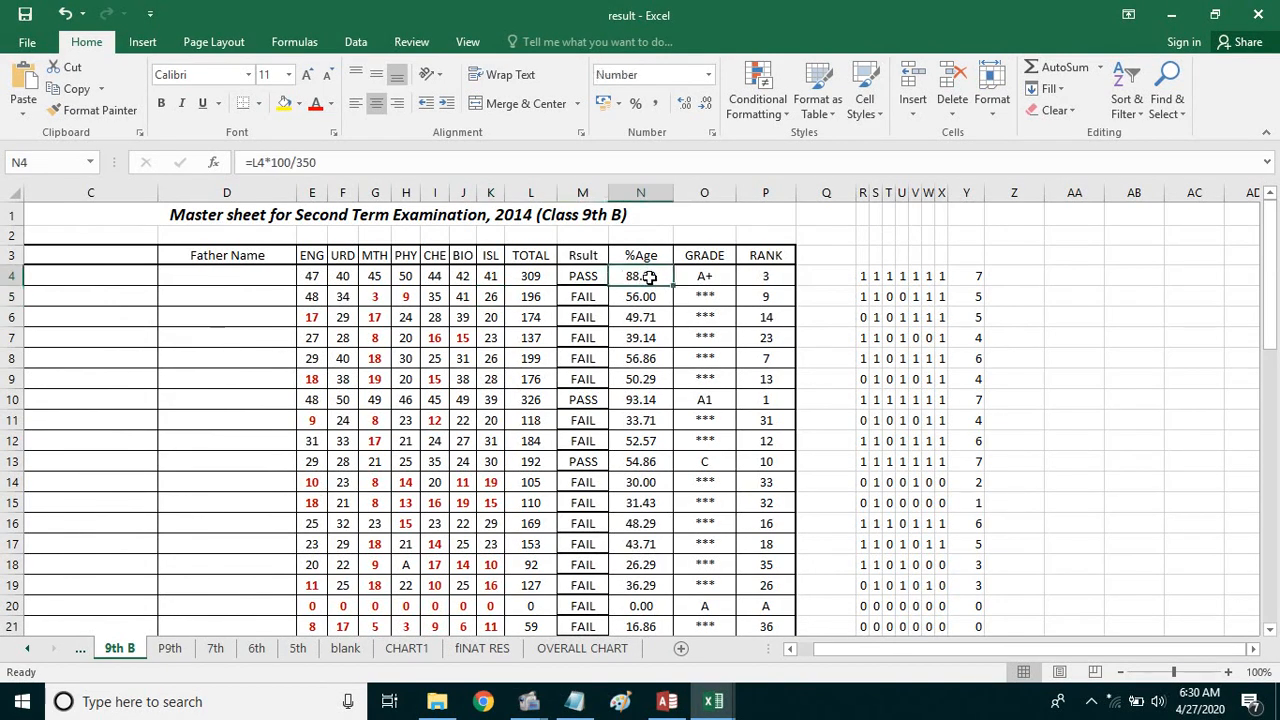
pyautogui.click(508, 281)
pyautogui.click(464, 280)
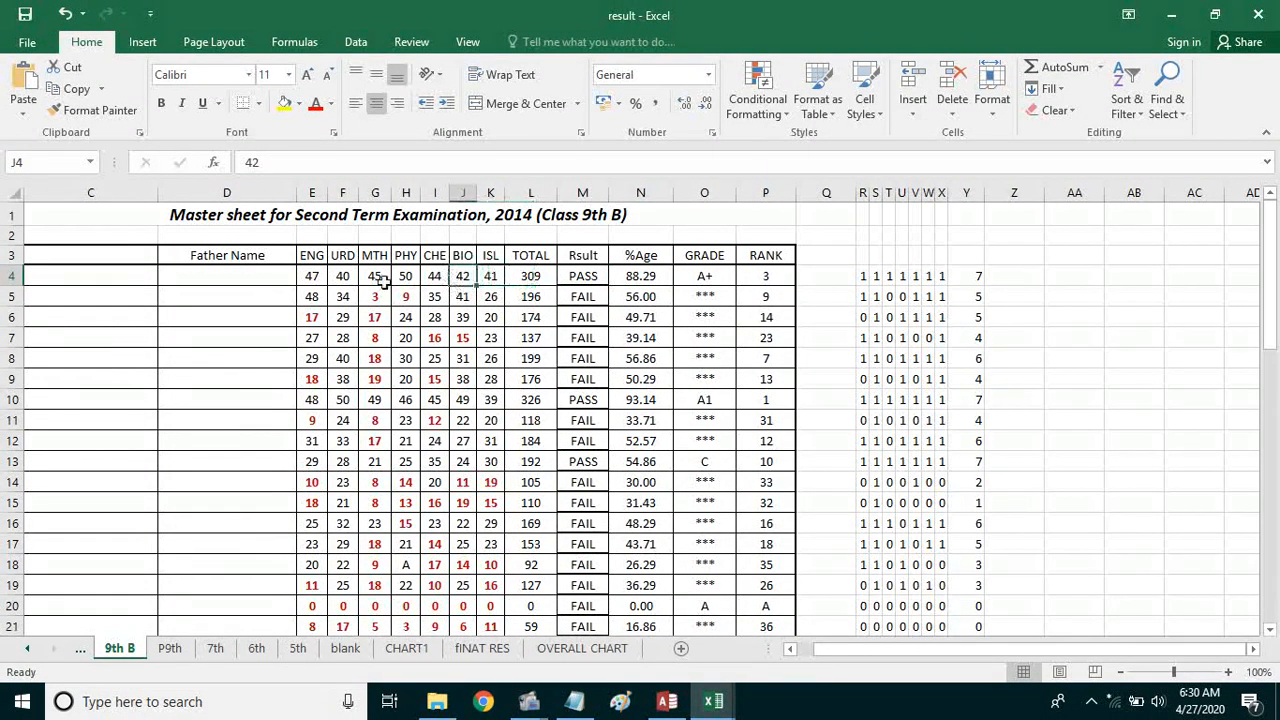
pyautogui.click(381, 280)
pyautogui.click(406, 314)
pyautogui.click(463, 378)
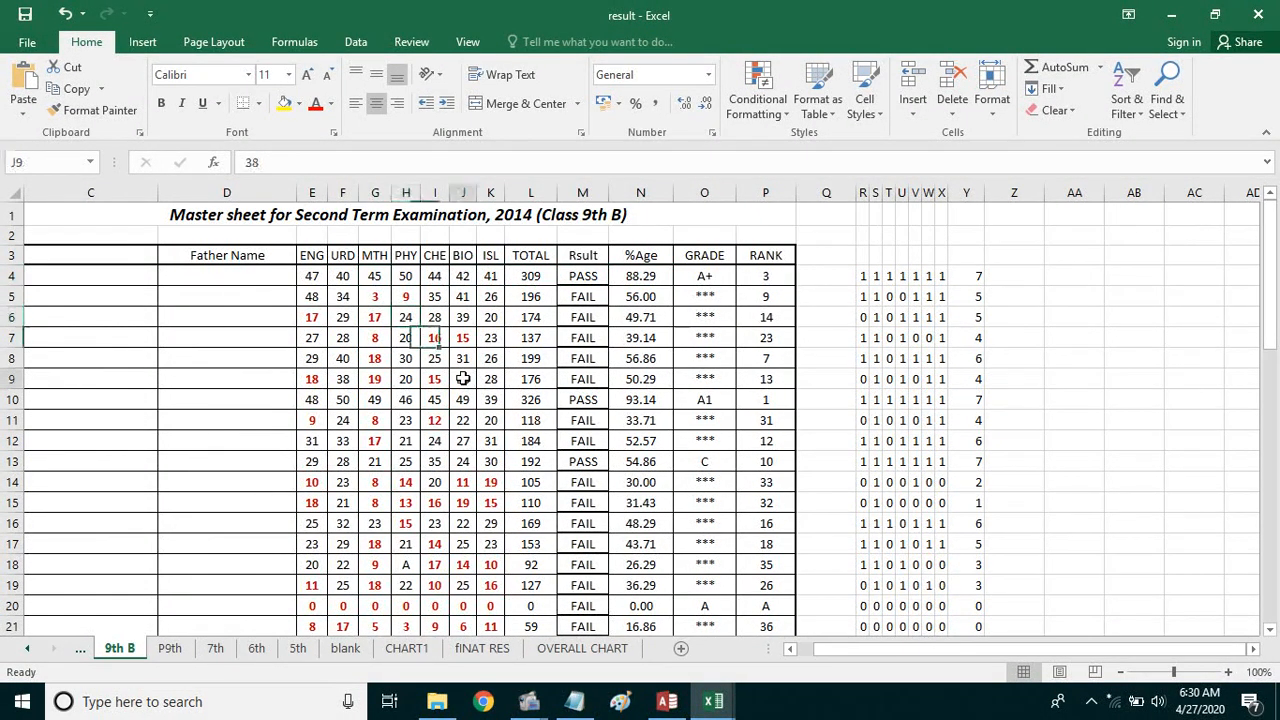
pyautogui.click(974, 282)
pyautogui.click(931, 280)
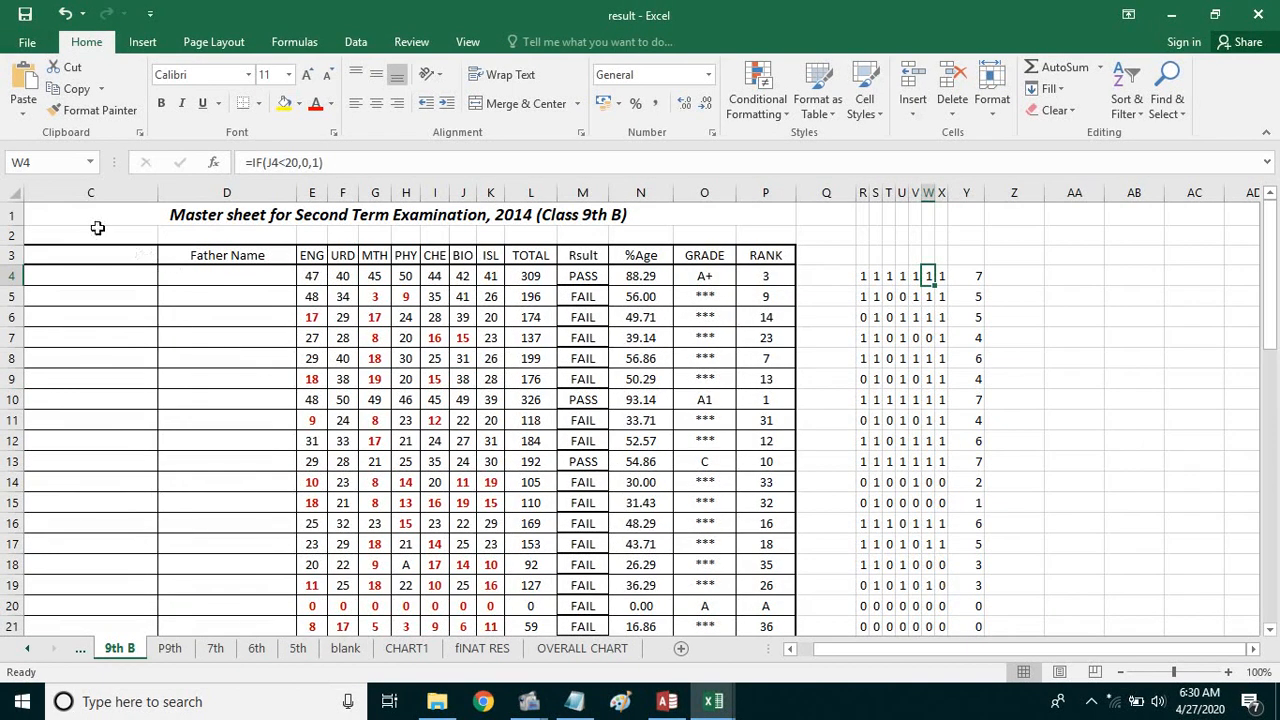
# Hide the subject tests and sums in R4:Y44 by giving them a white font colour
pyautogui.click(762, 255)
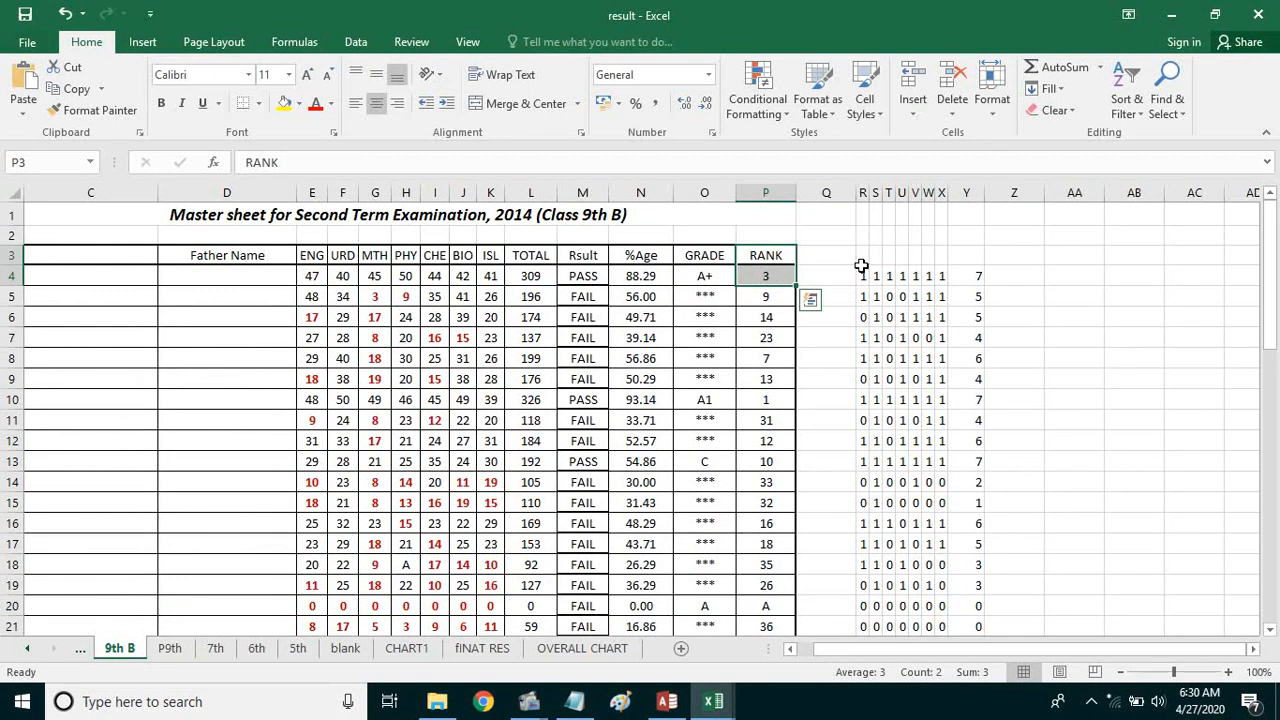
pyautogui.moveTo(862, 276); pyautogui.dragTo(977, 562)
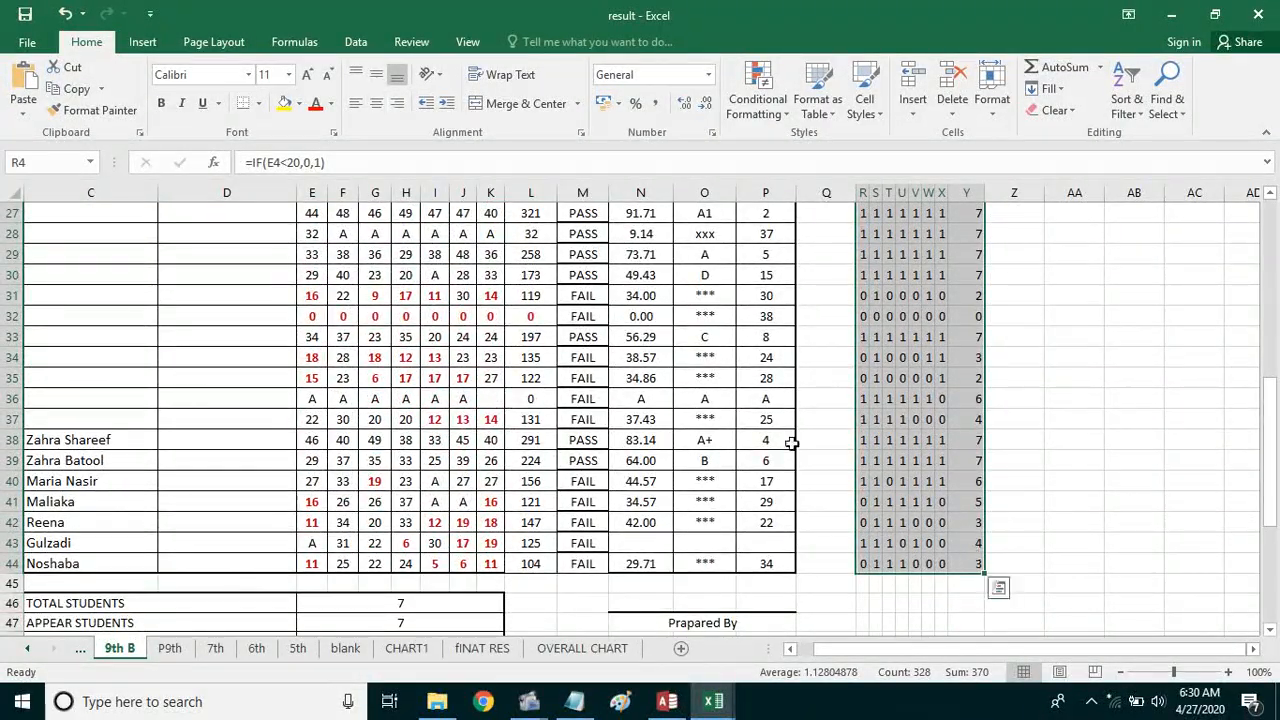
pyautogui.click(331, 103)
pyautogui.click(315, 169)
pyautogui.scroll(9, 911, 334)
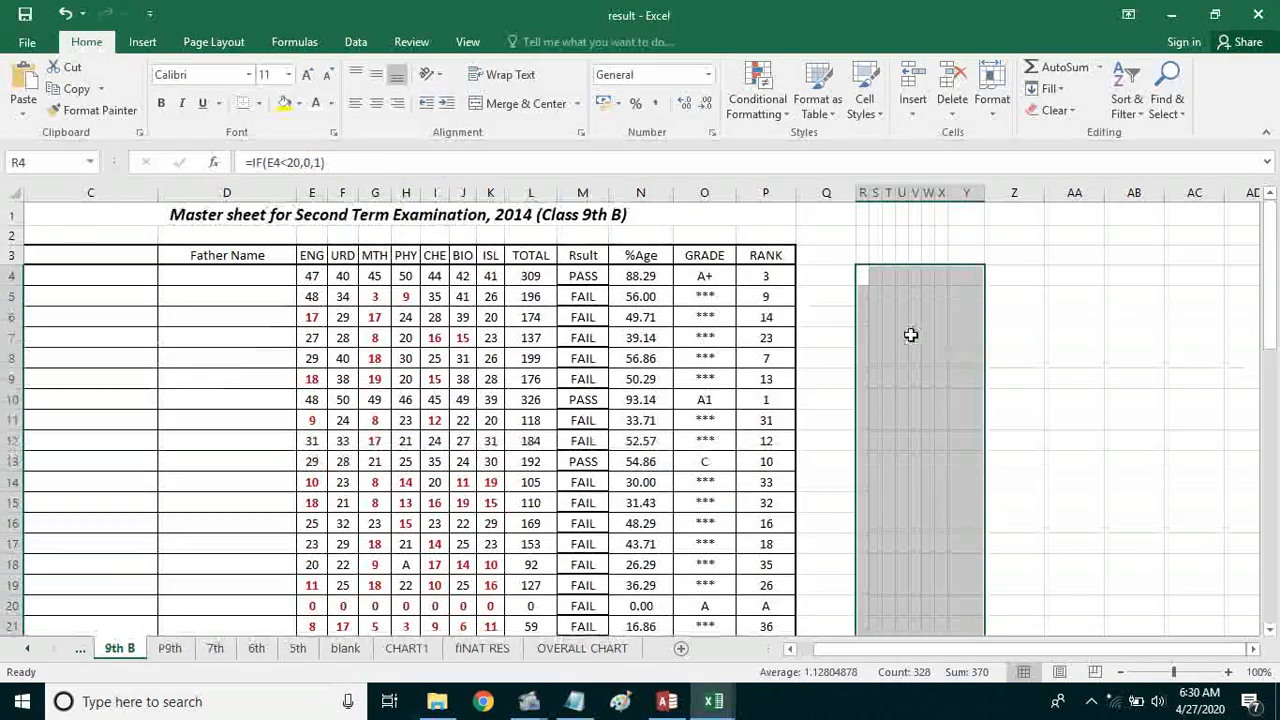
# Inspect the formulas behind the blank-looking test cells, such as T10 and V9, and the marks beside them
pyautogui.click(912, 335)
pyautogui.click(1055, 323)
pyautogui.moveTo(860, 281); pyautogui.dragTo(974, 421)
pyautogui.click(919, 345)
pyautogui.click(902, 339)
pyautogui.click(888, 399)
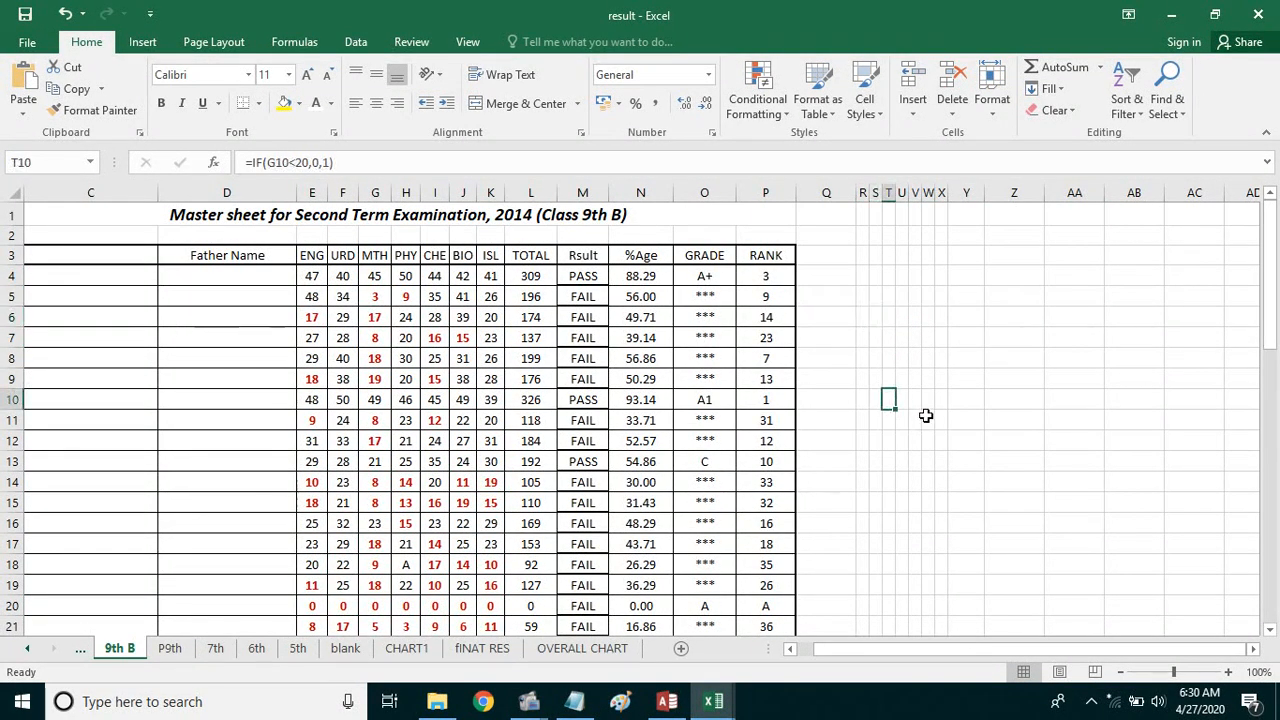
pyautogui.click(914, 379)
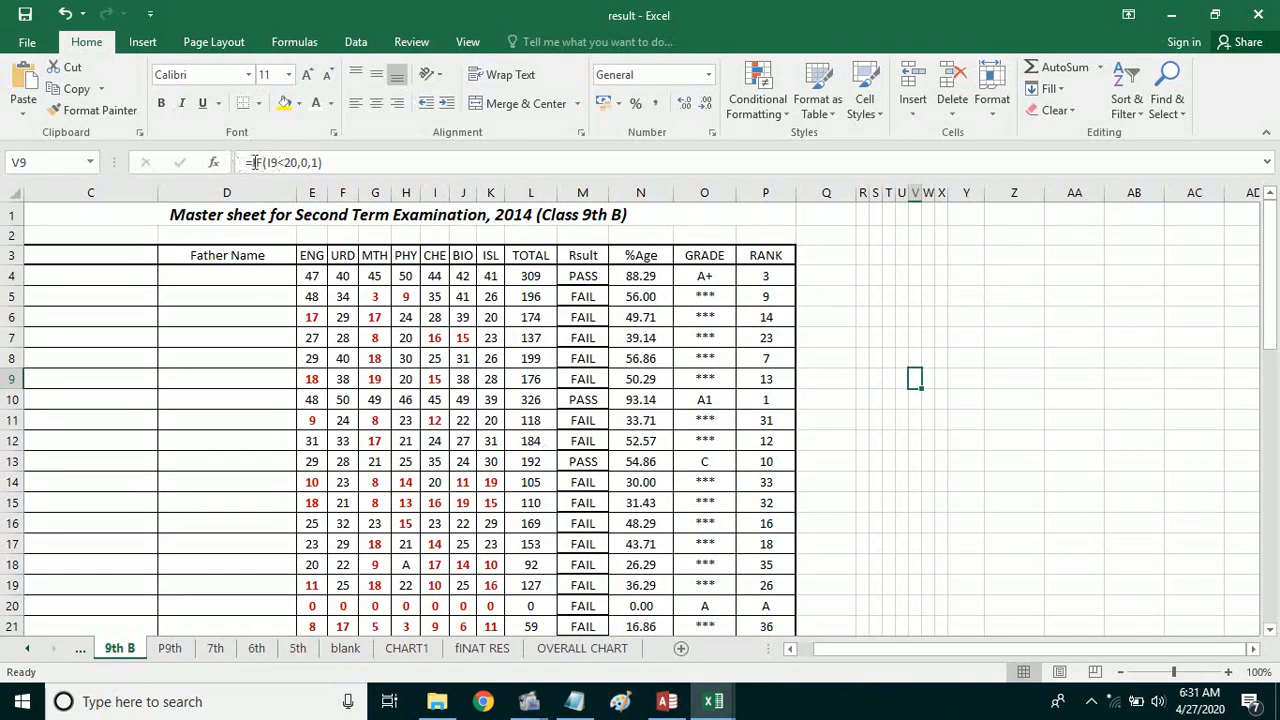
pyautogui.click(441, 357)
pyautogui.click(456, 377)
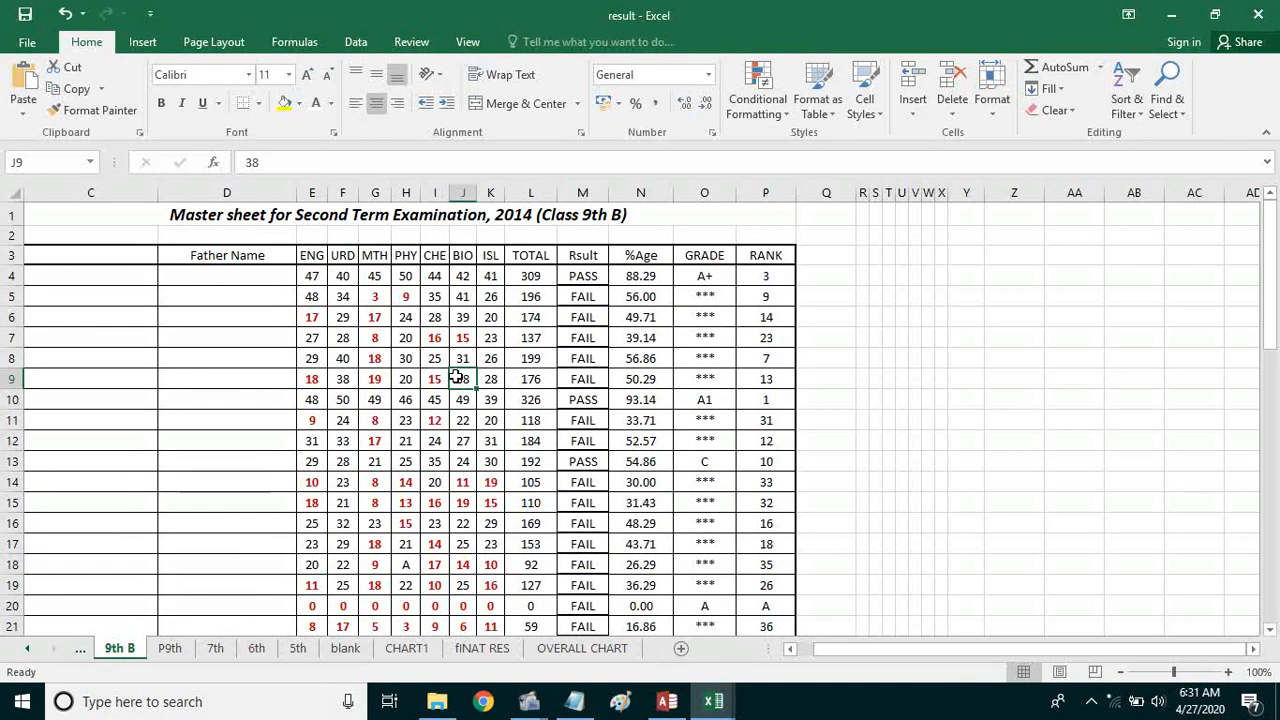